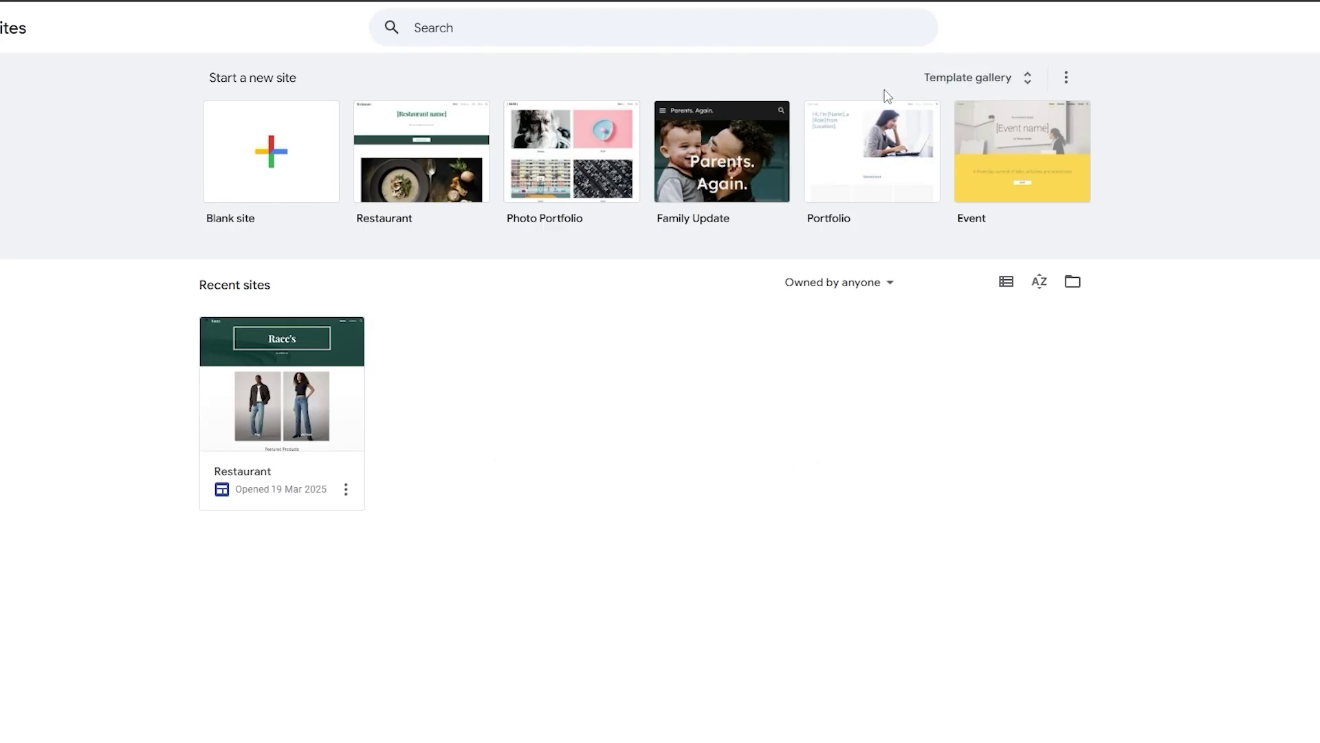
Browse the full template gallery's categories, then start a new site from the Blank template.
{"action": "left_click", "coordinate": [944, 88]}
{"action": "scroll", "coordinate": [948, 117], "scroll_direction": "down", "scroll_amount": 6}
{"action": "scroll", "coordinate": [949, 134], "scroll_direction": "down", "scroll_amount": 2}
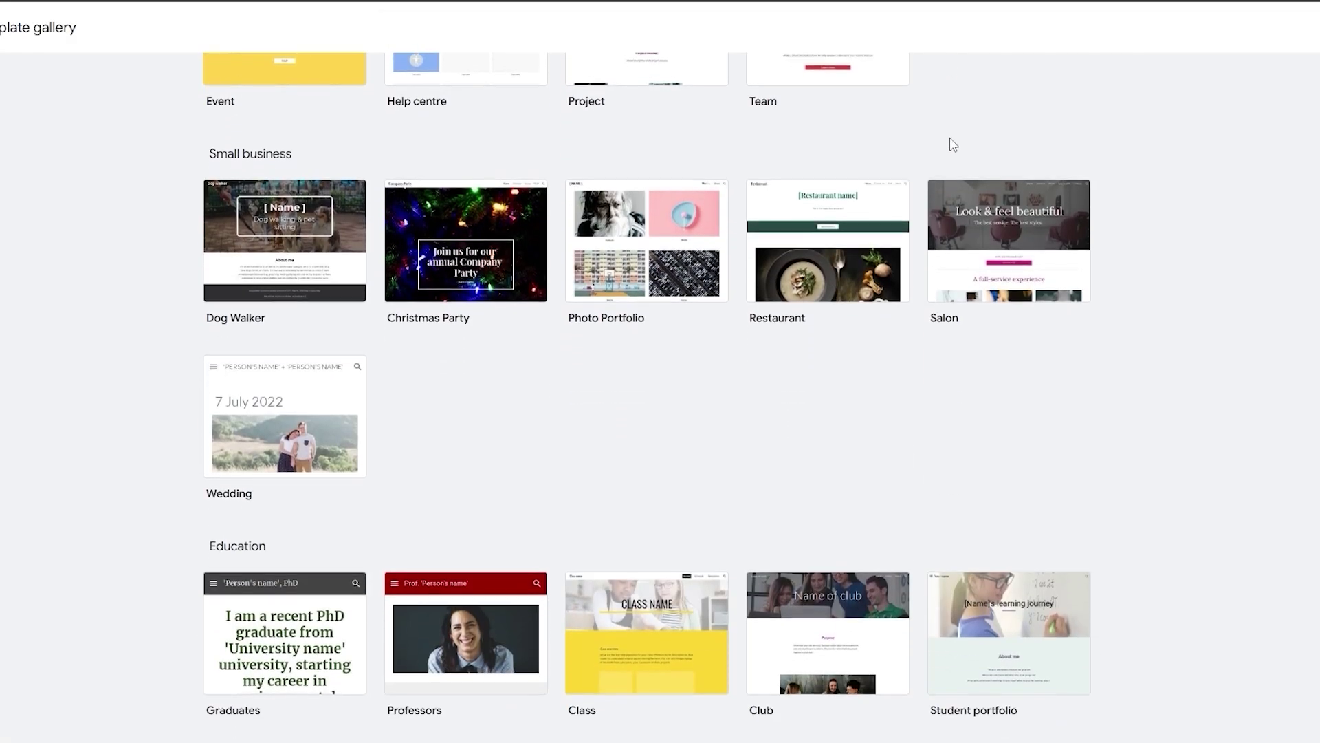
{"action": "scroll", "coordinate": [1065, 547], "scroll_direction": "up", "scroll_amount": 10}
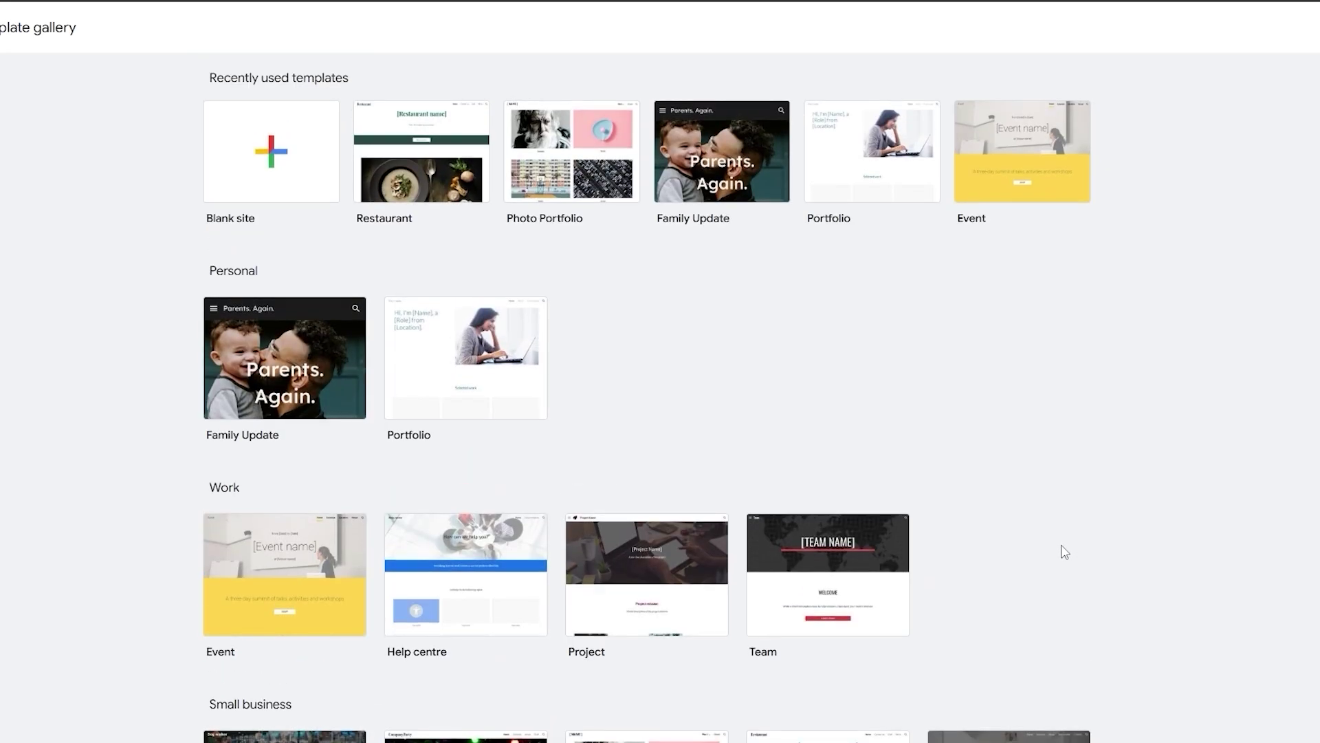
{"action": "scroll", "coordinate": [967, 311], "scroll_direction": "down", "scroll_amount": 7}
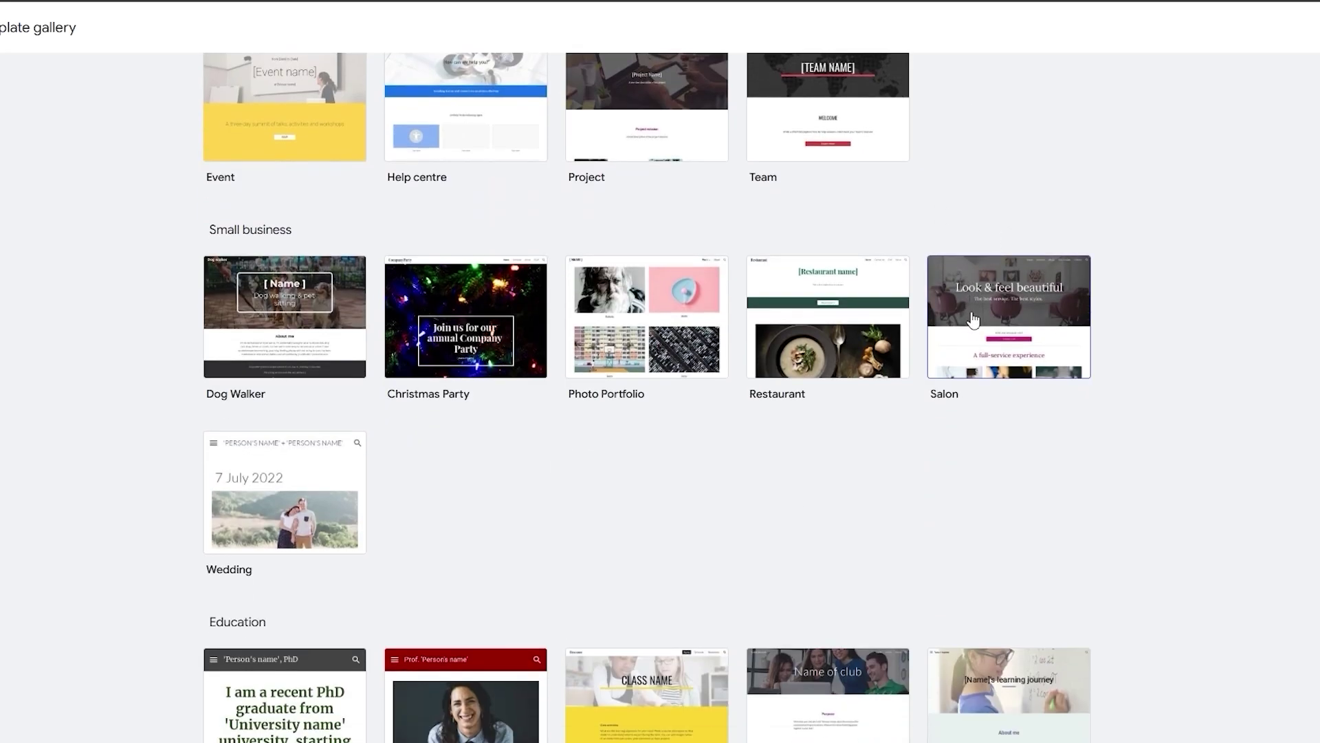
{"action": "scroll", "coordinate": [1011, 321], "scroll_direction": "up", "scroll_amount": 7}
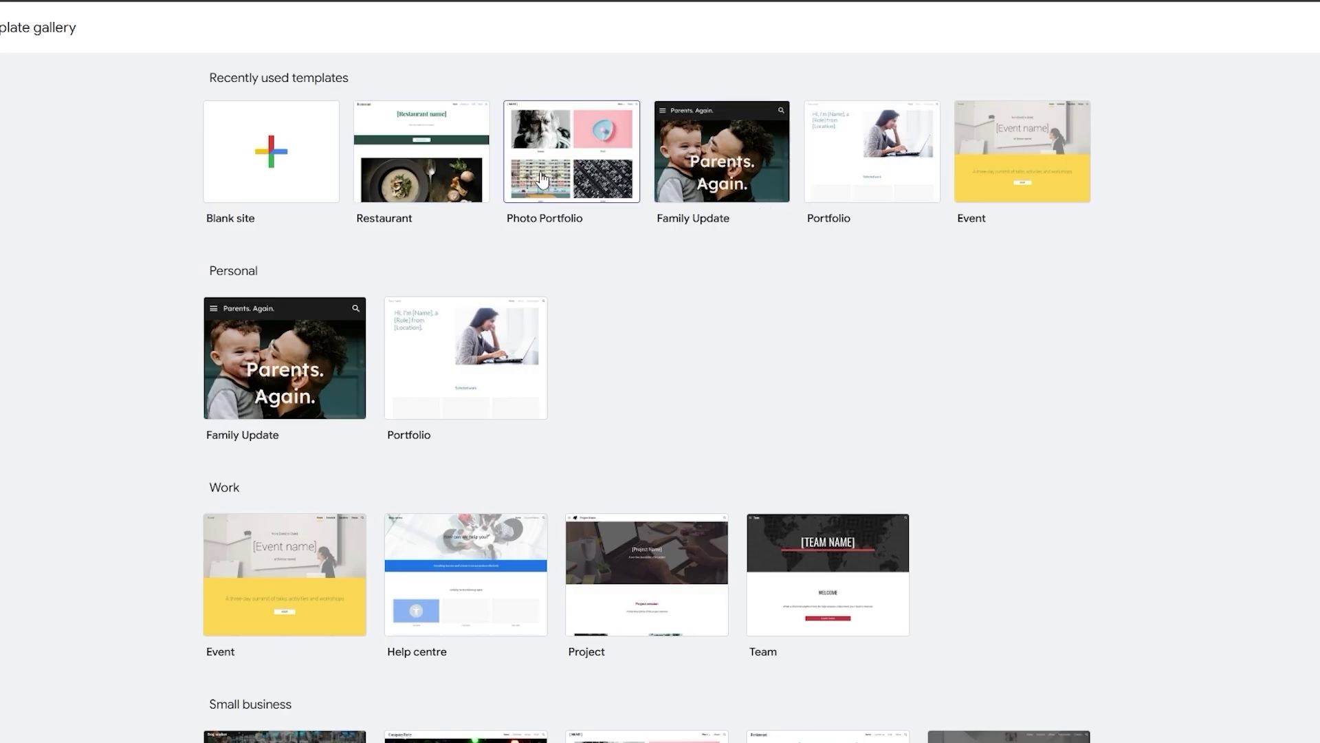
{"action": "scroll", "coordinate": [882, 230], "scroll_direction": "down", "scroll_amount": 2}
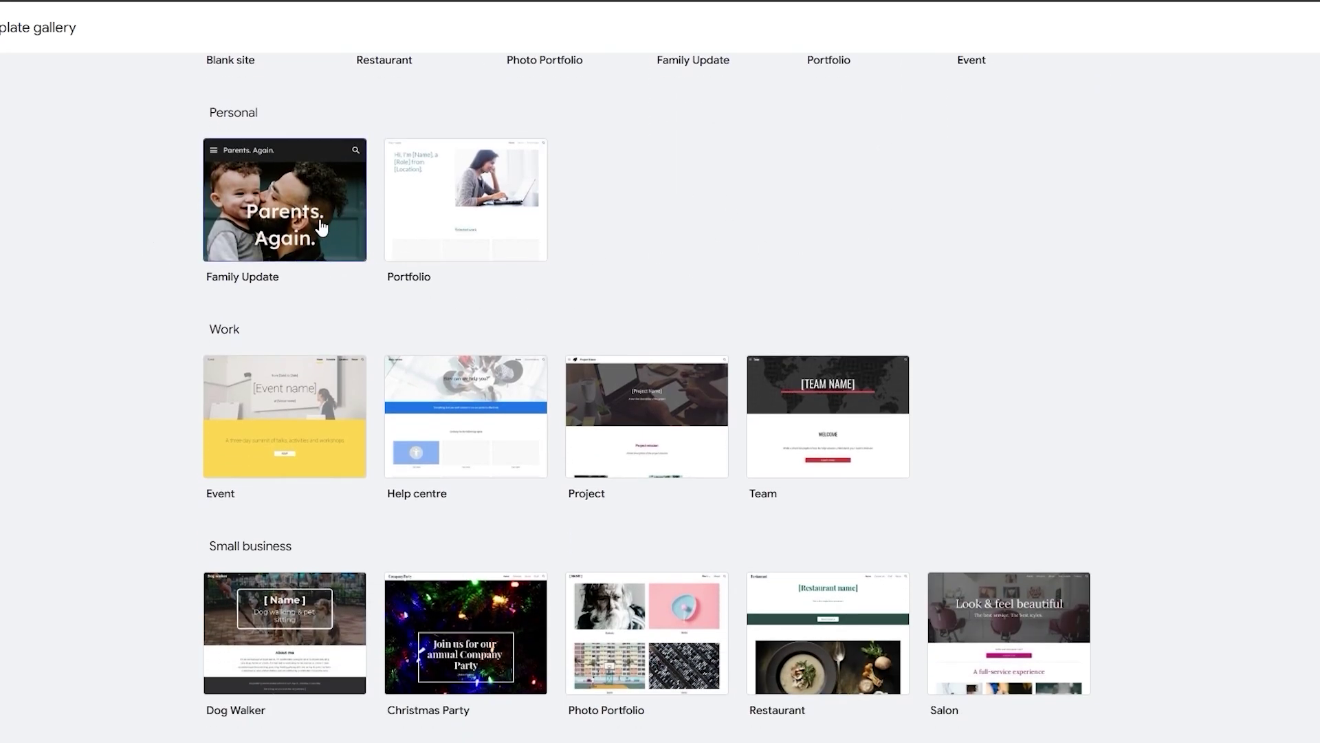
{"action": "scroll", "coordinate": [322, 229], "scroll_direction": "down", "scroll_amount": 2}
{"action": "scroll", "coordinate": [275, 344], "scroll_direction": "down", "scroll_amount": 3}
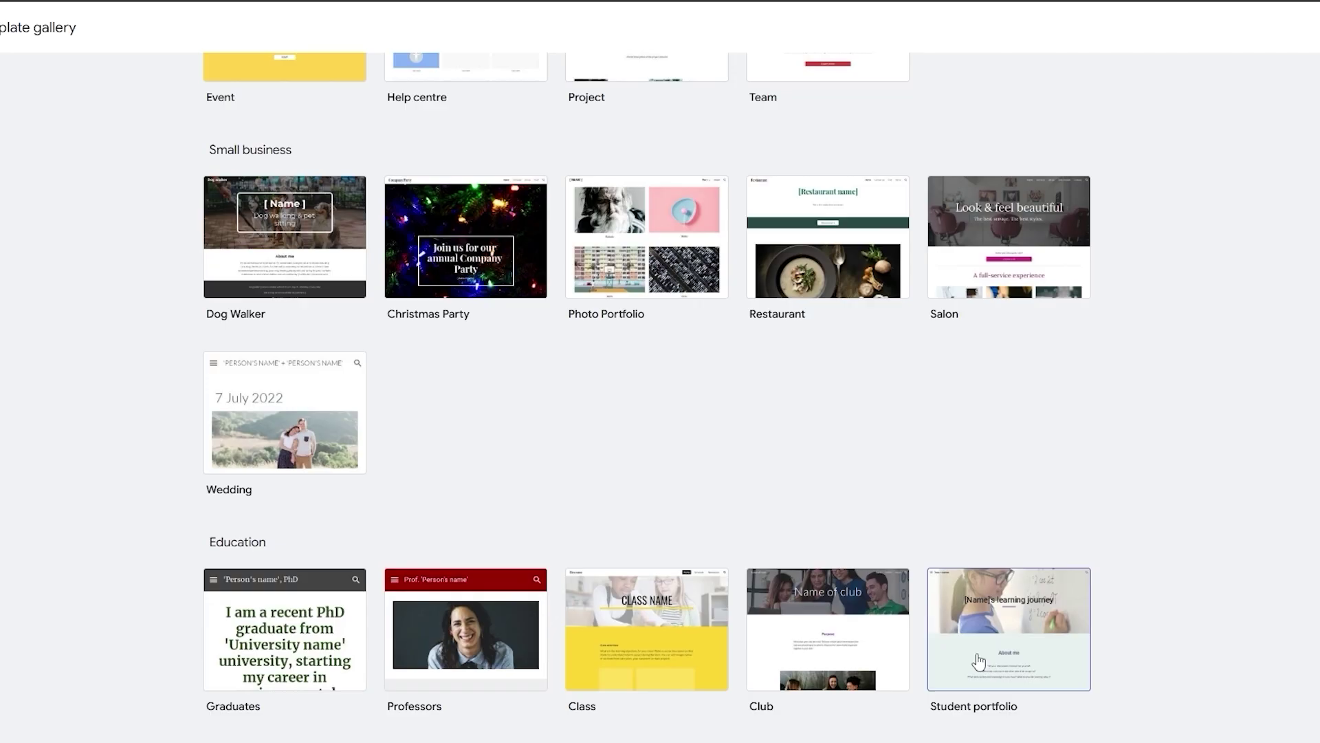
{"action": "scroll", "coordinate": [975, 660], "scroll_direction": "up", "scroll_amount": 7}
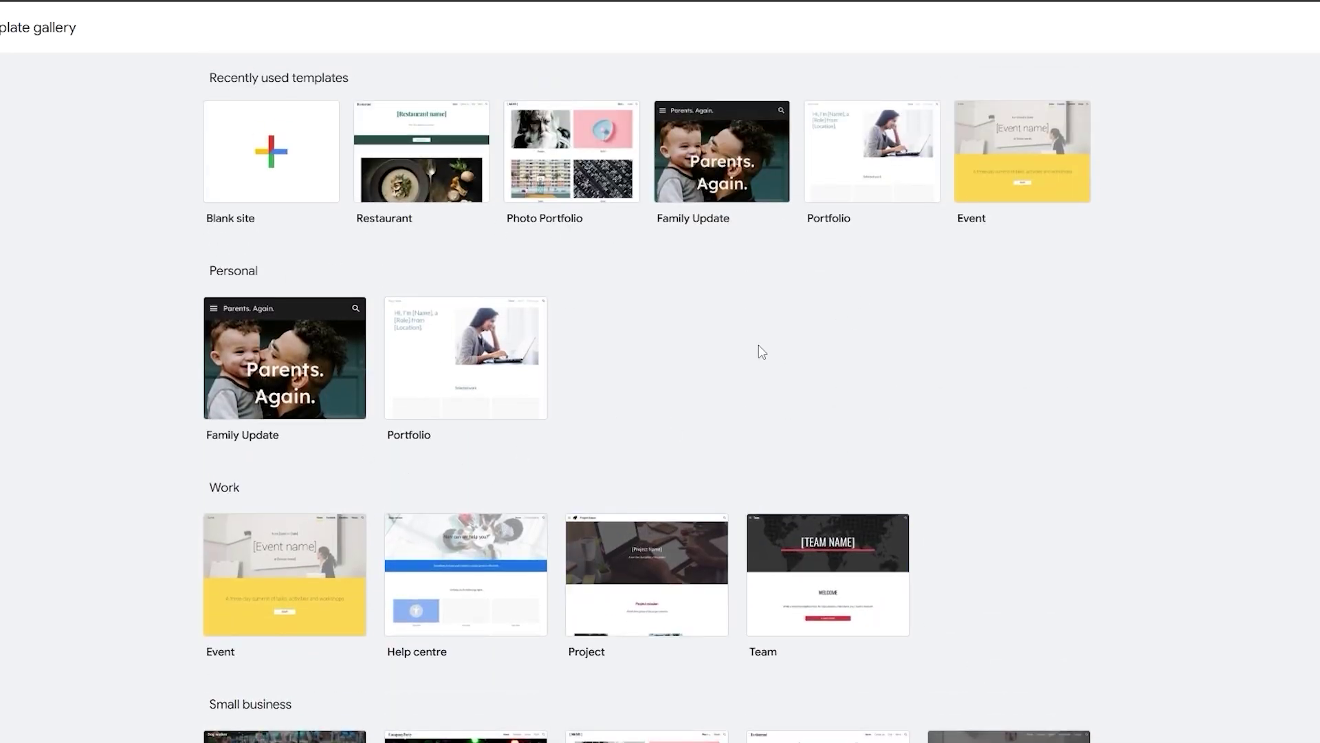
{"action": "scroll", "coordinate": [713, 369], "scroll_direction": "down", "scroll_amount": 5}
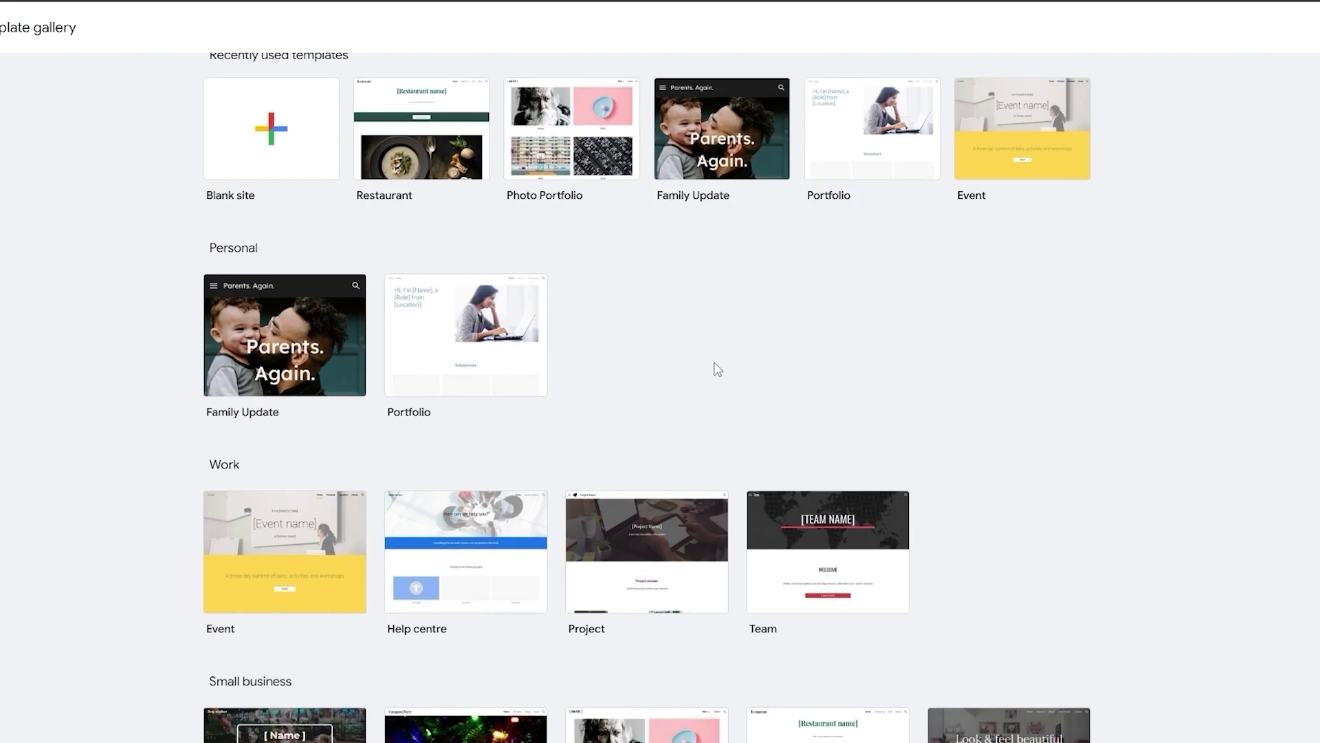
{"action": "scroll", "coordinate": [671, 536], "scroll_direction": "up", "scroll_amount": 1}
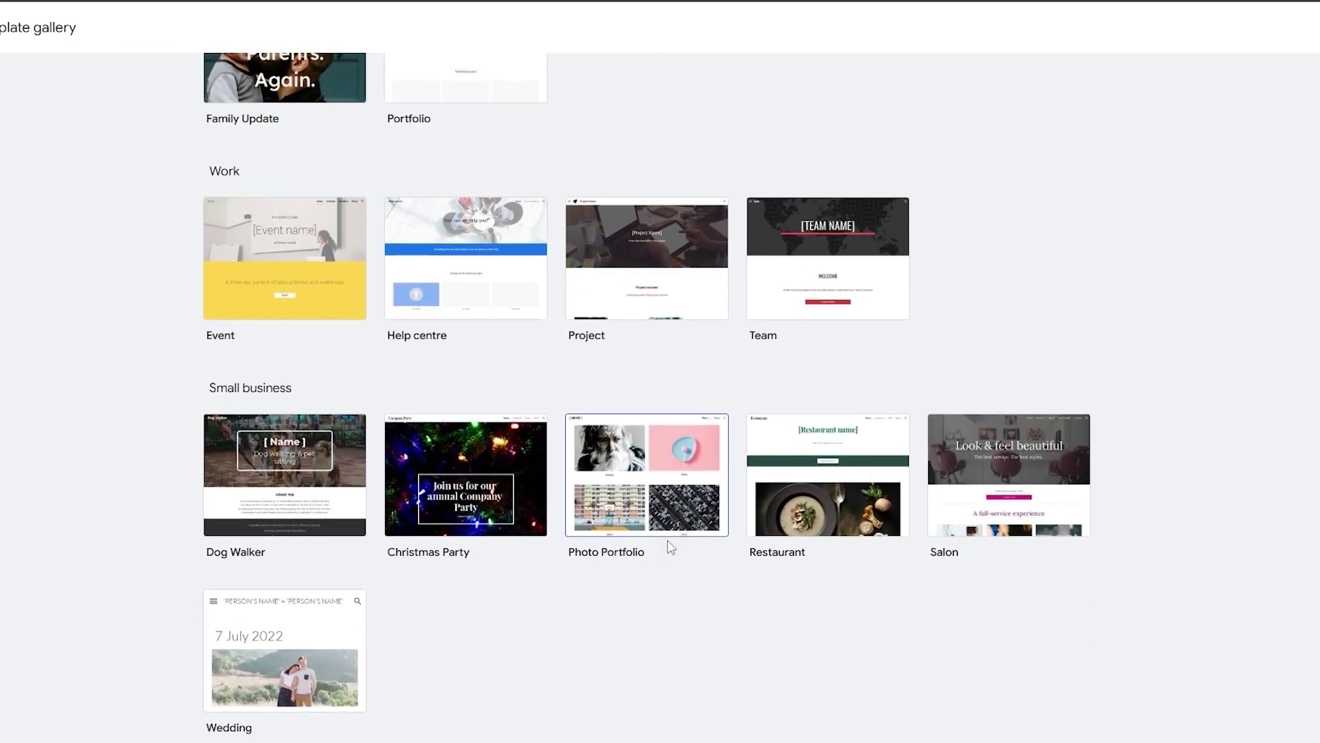
{"action": "scroll", "coordinate": [368, 356], "scroll_direction": "down", "scroll_amount": 3}
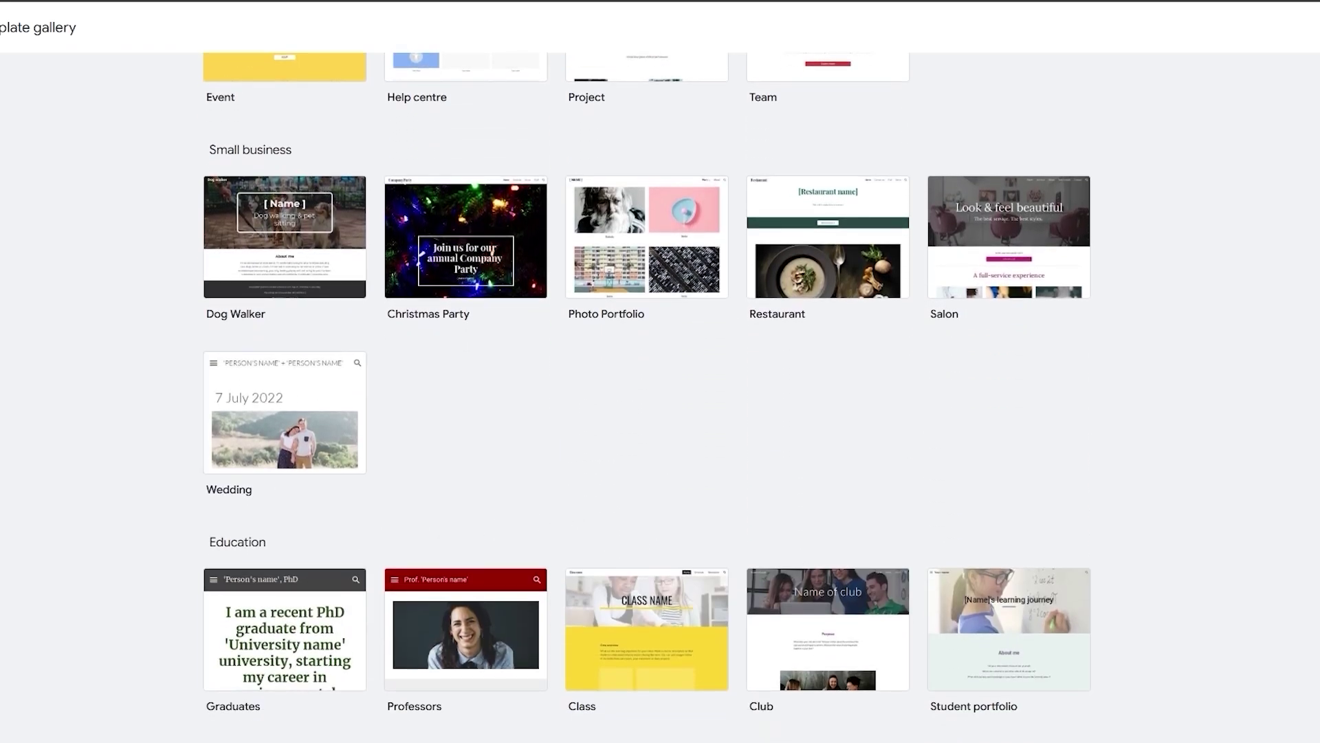
{"action": "scroll", "coordinate": [327, 584], "scroll_direction": "up", "scroll_amount": 1}
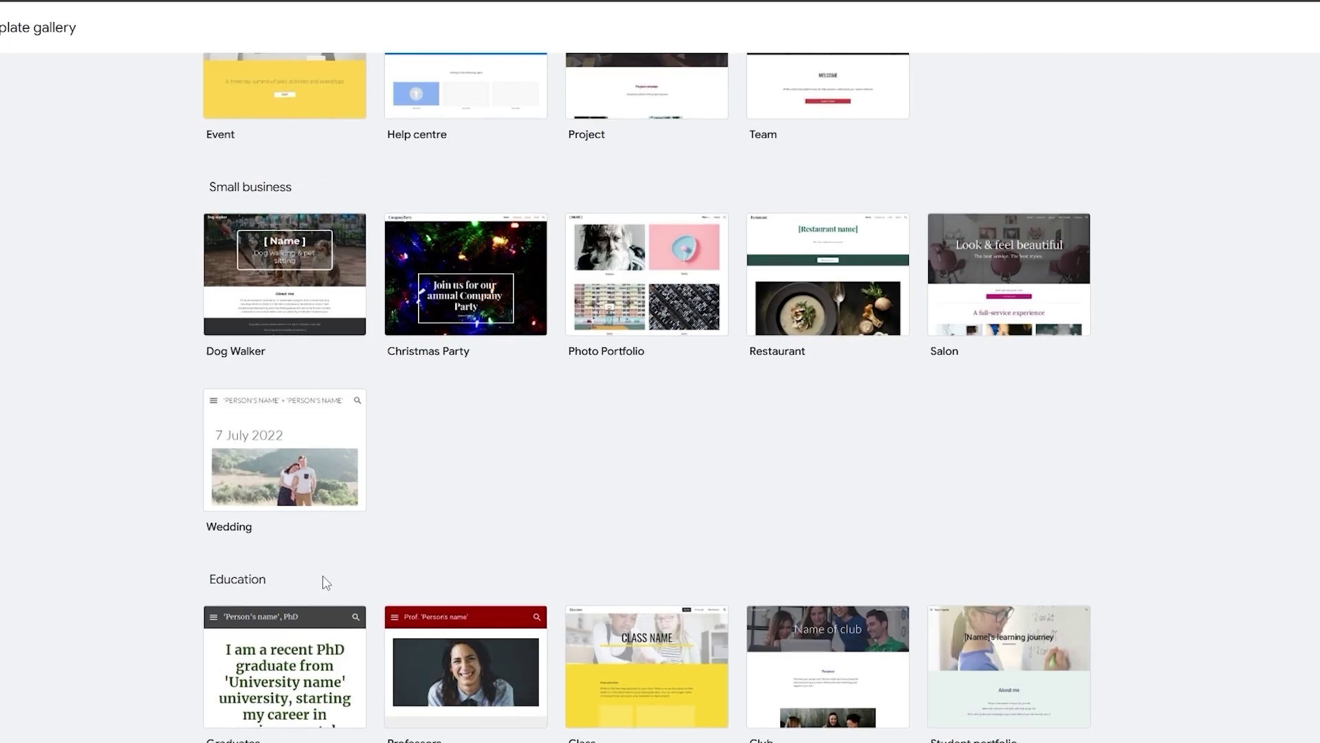
{"action": "scroll", "coordinate": [326, 583], "scroll_direction": "up", "scroll_amount": 3}
{"action": "scroll", "coordinate": [329, 591], "scroll_direction": "down", "scroll_amount": 4}
{"action": "scroll", "coordinate": [327, 591], "scroll_direction": "up", "scroll_amount": 8}
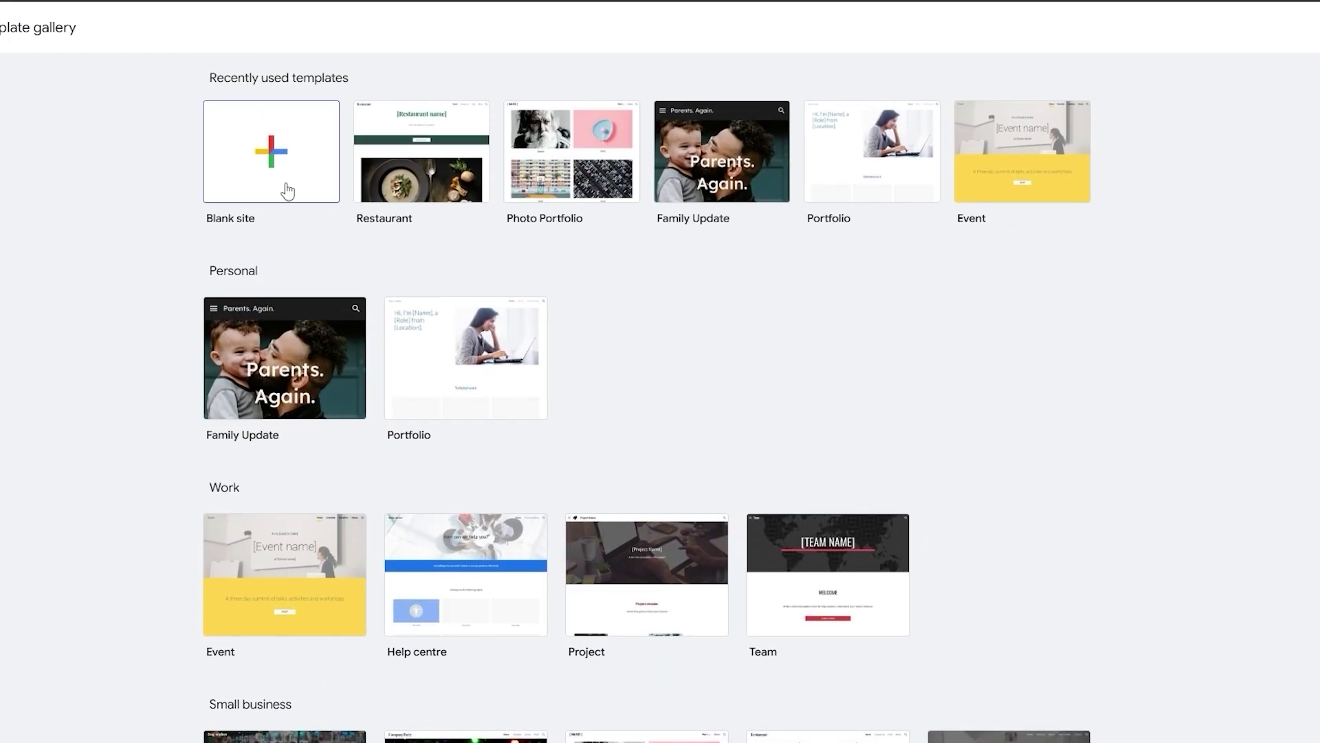
{"action": "left_click", "coordinate": [287, 192]}
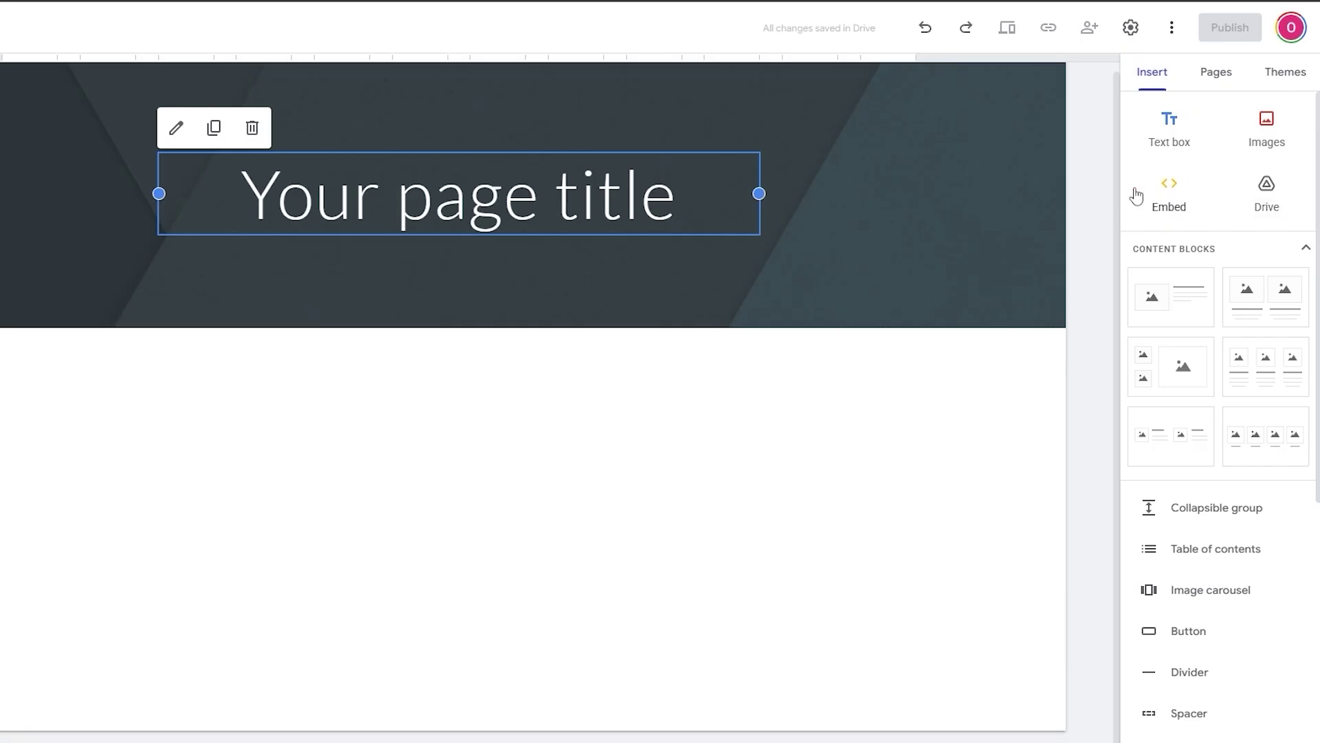
Browse the Insert panel's elements and view the site's page list.
{"action": "scroll", "coordinate": [1227, 271], "scroll_direction": "down", "scroll_amount": 3}
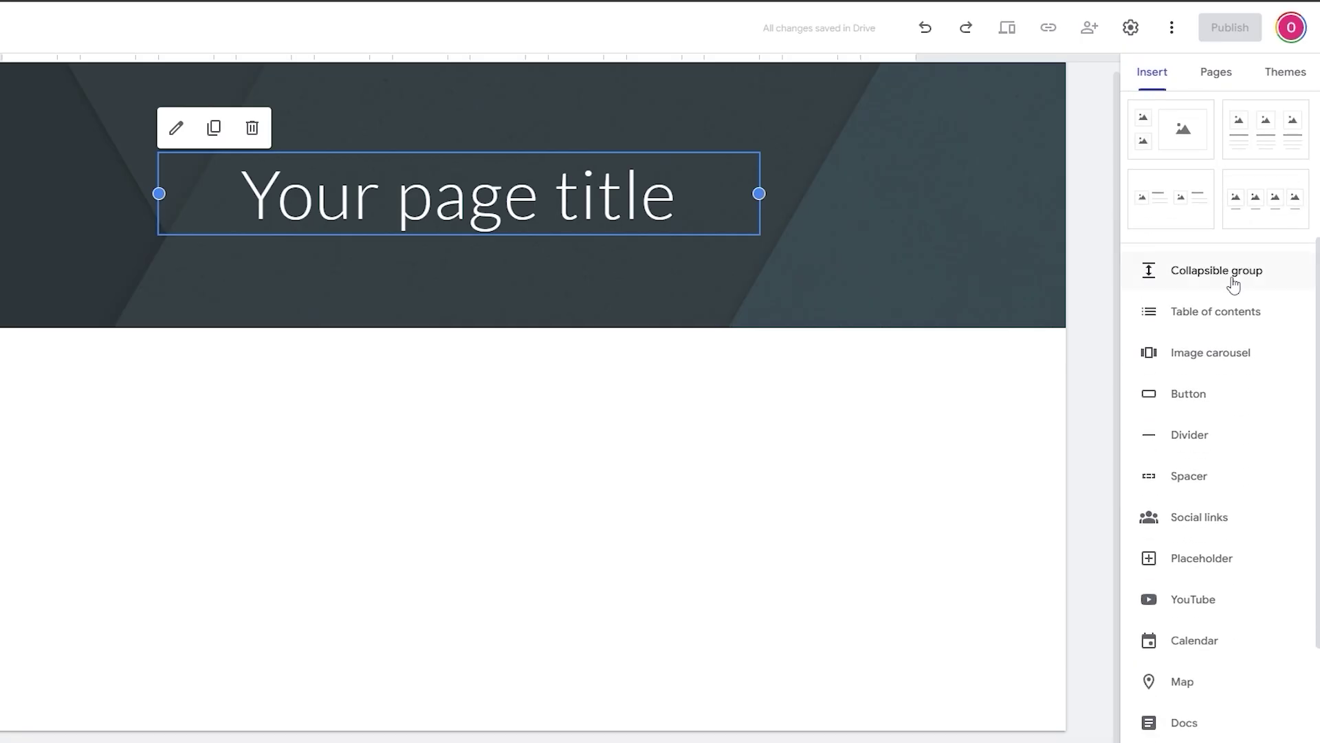
{"action": "scroll", "coordinate": [1226, 323], "scroll_direction": "up", "scroll_amount": 1}
{"action": "scroll", "coordinate": [1231, 335], "scroll_direction": "down", "scroll_amount": 1}
{"action": "scroll", "coordinate": [1238, 584], "scroll_direction": "down", "scroll_amount": 2}
{"action": "scroll", "coordinate": [1191, 701], "scroll_direction": "up", "scroll_amount": 5}
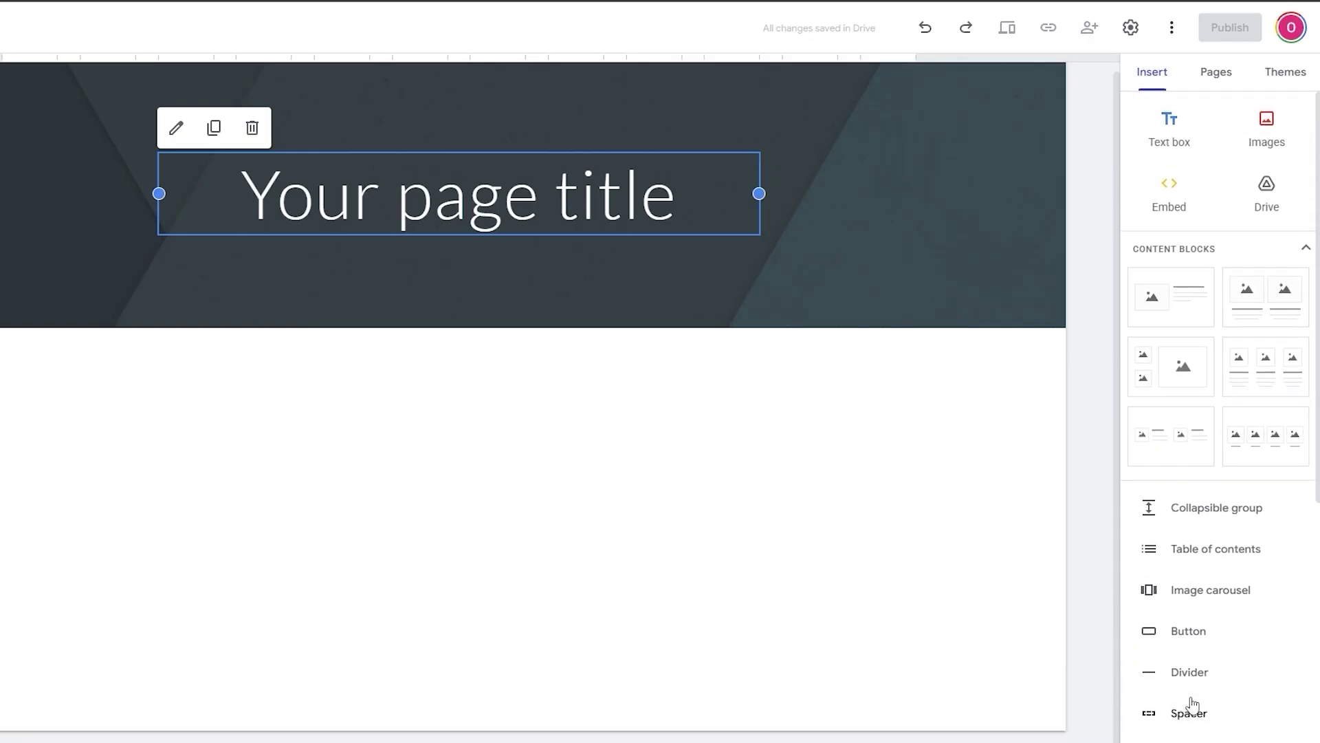
{"action": "left_click", "coordinate": [1210, 67]}
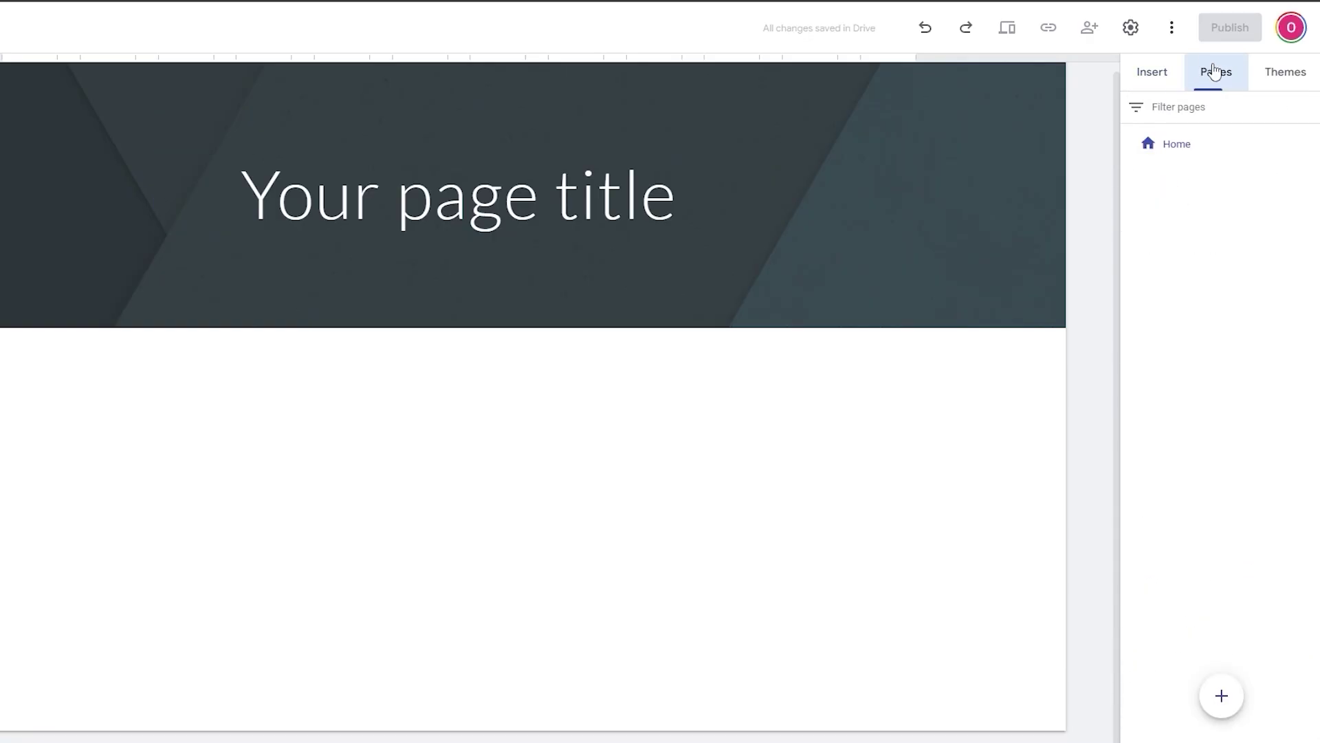
Look through the available themes, then start another blank site.
{"action": "left_click", "coordinate": [1283, 75]}
{"action": "scroll", "coordinate": [1222, 537], "scroll_direction": "down", "scroll_amount": 2}
{"action": "scroll", "coordinate": [1220, 543], "scroll_direction": "up", "scroll_amount": 2}
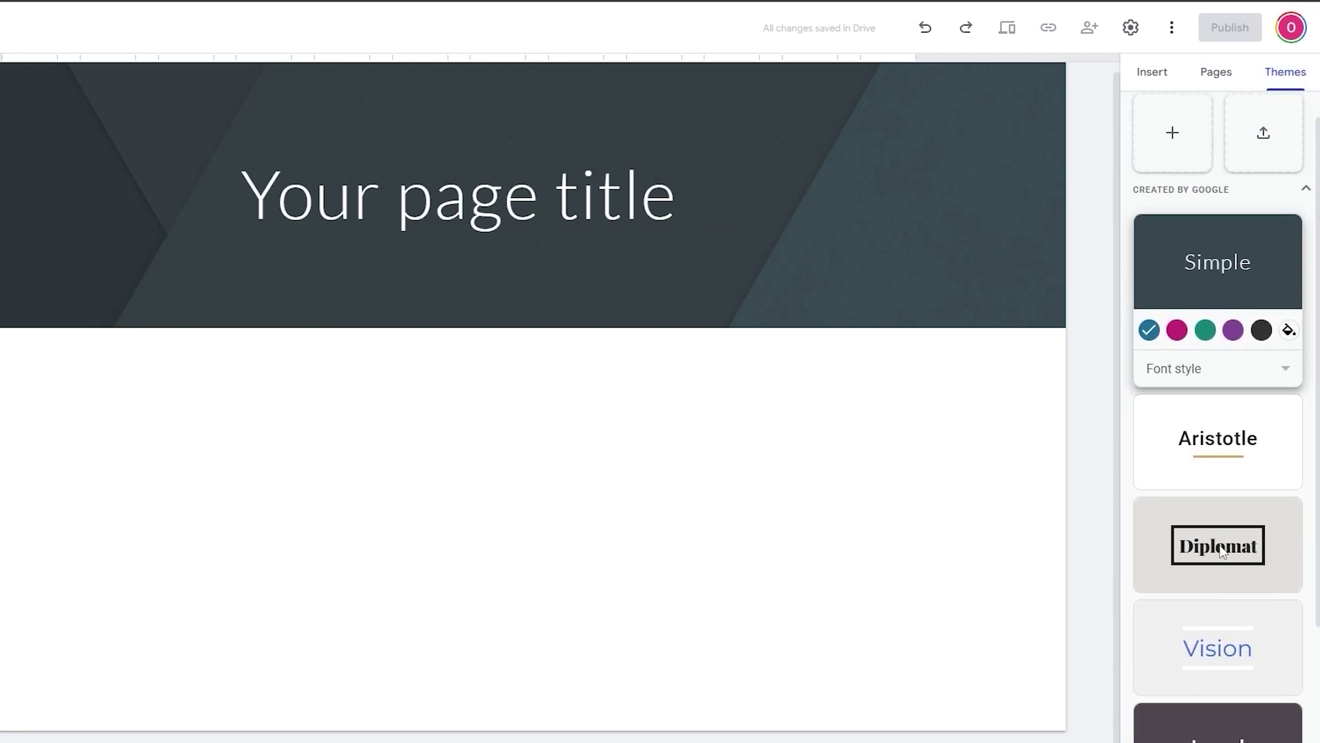
{"action": "scroll", "coordinate": [1211, 537], "scroll_direction": "down", "scroll_amount": 2}
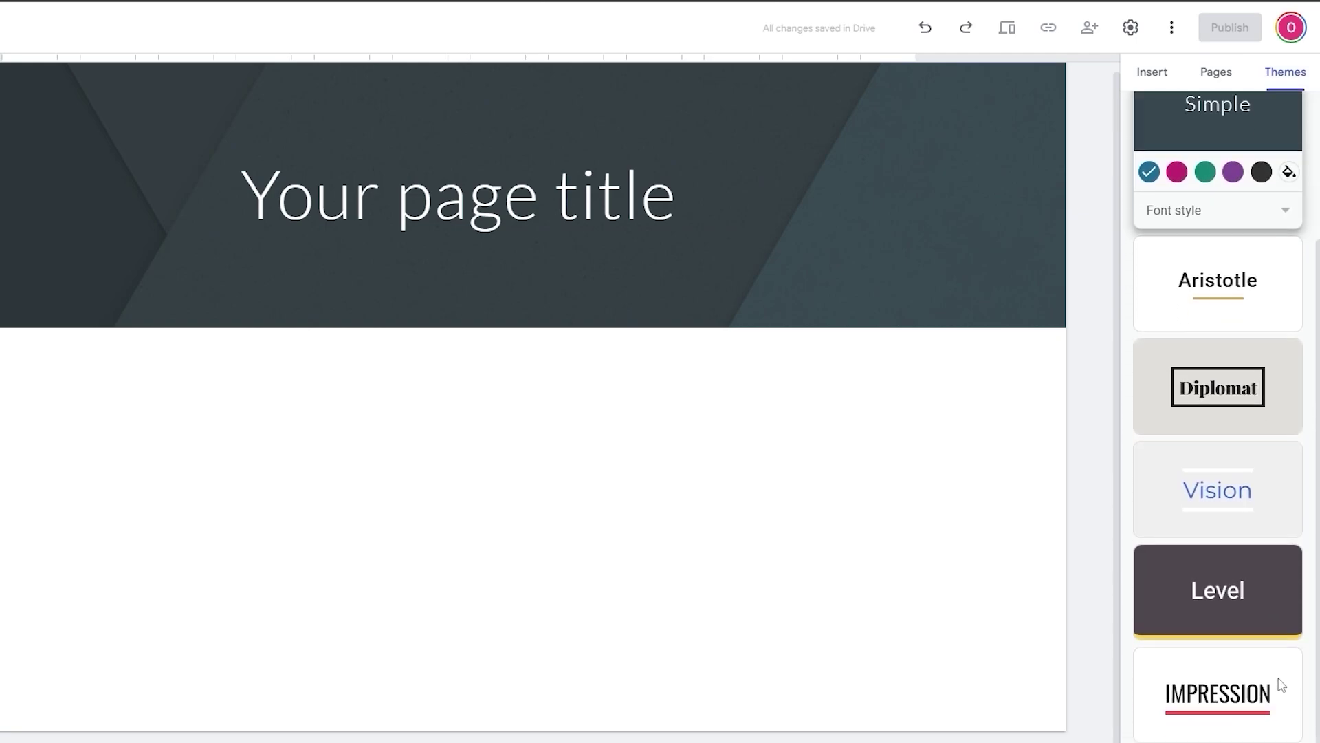
{"action": "scroll", "coordinate": [1264, 647], "scroll_direction": "up", "scroll_amount": 3}
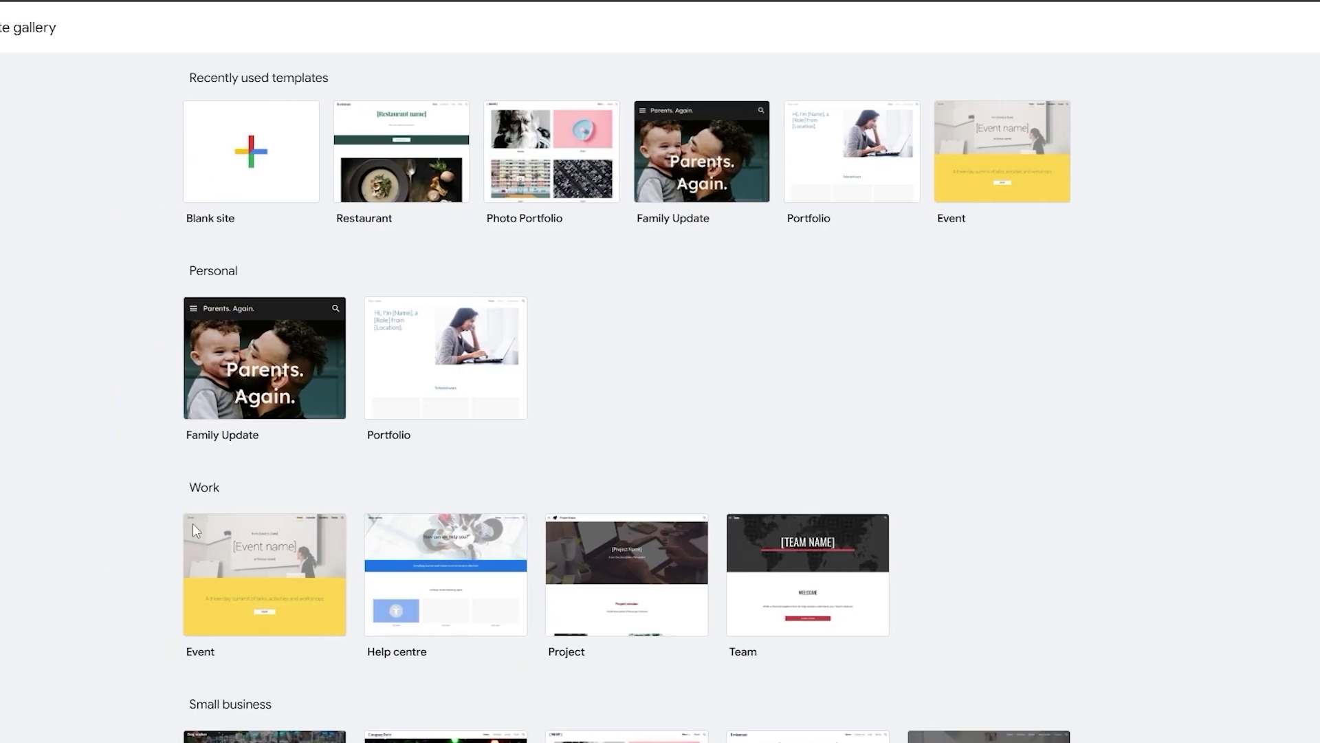
{"action": "scroll", "coordinate": [780, 403], "scroll_direction": "down", "scroll_amount": 5}
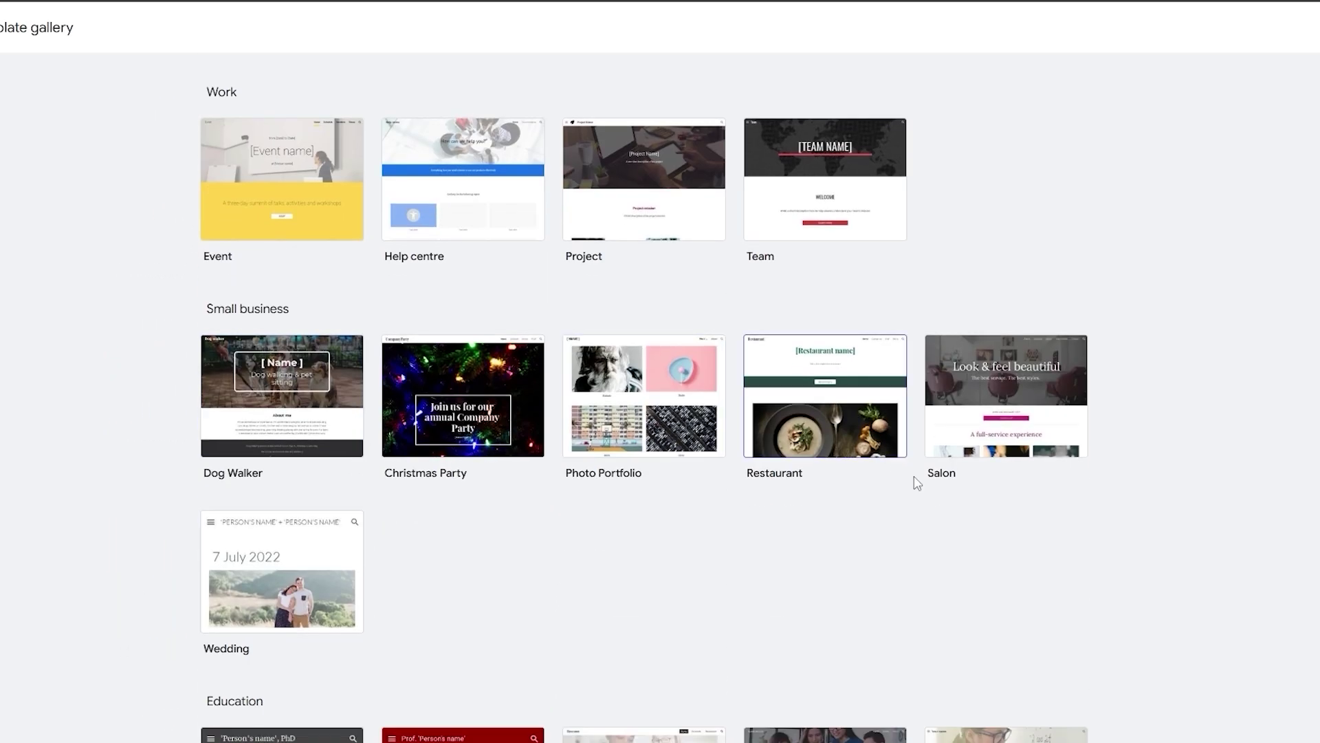
{"action": "scroll", "coordinate": [681, 572], "scroll_direction": "up", "scroll_amount": 5}
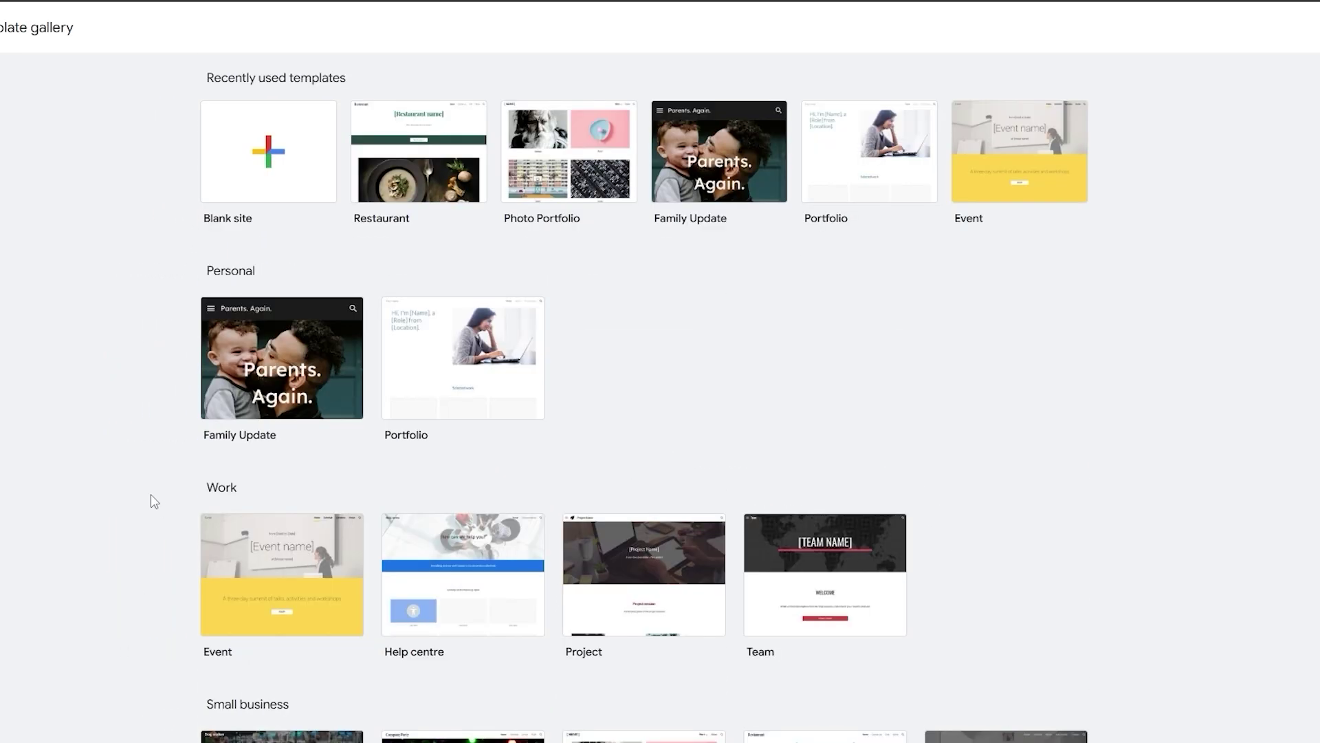
{"action": "left_click", "coordinate": [248, 159]}
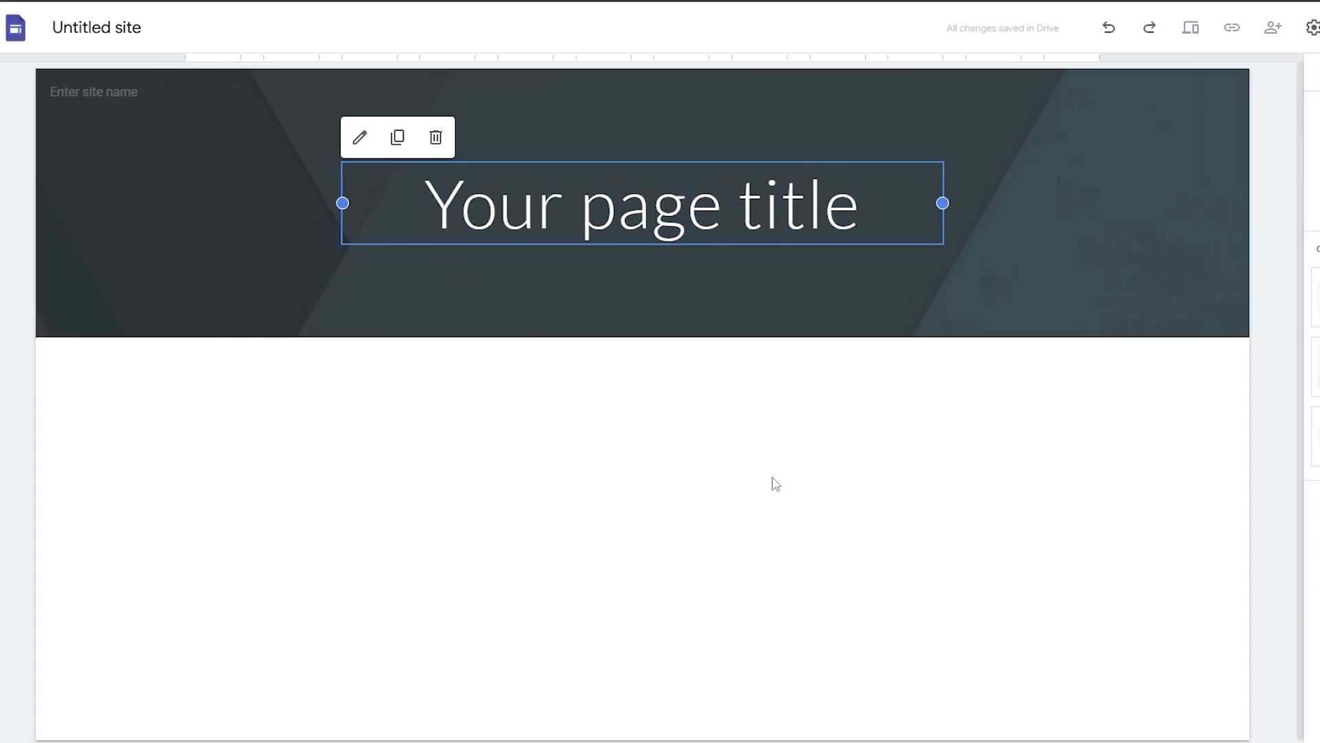
Name the site 'Travel Master' and retitle the page 'EXPLORE. DREAM. DISCOVER.'.
{"action": "triple_click", "coordinate": [628, 204]}
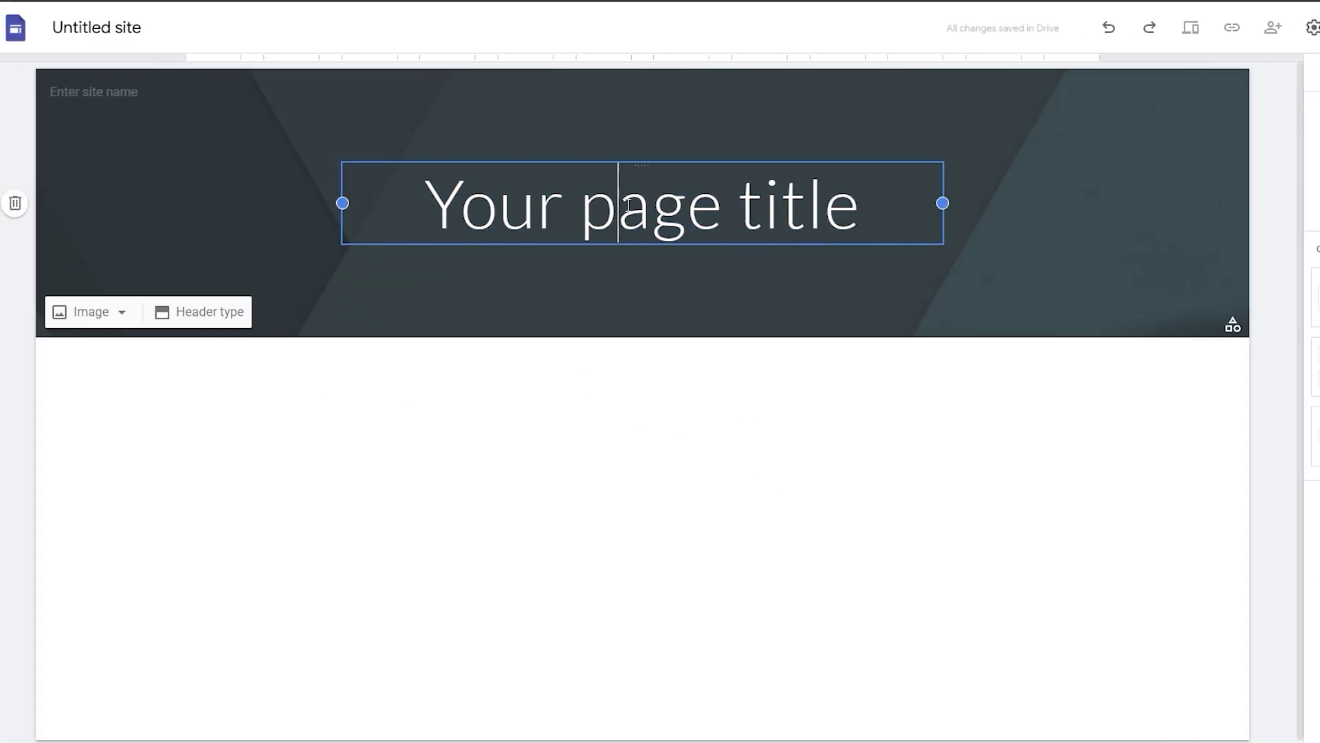
{"action": "left_click", "coordinate": [54, 92]}
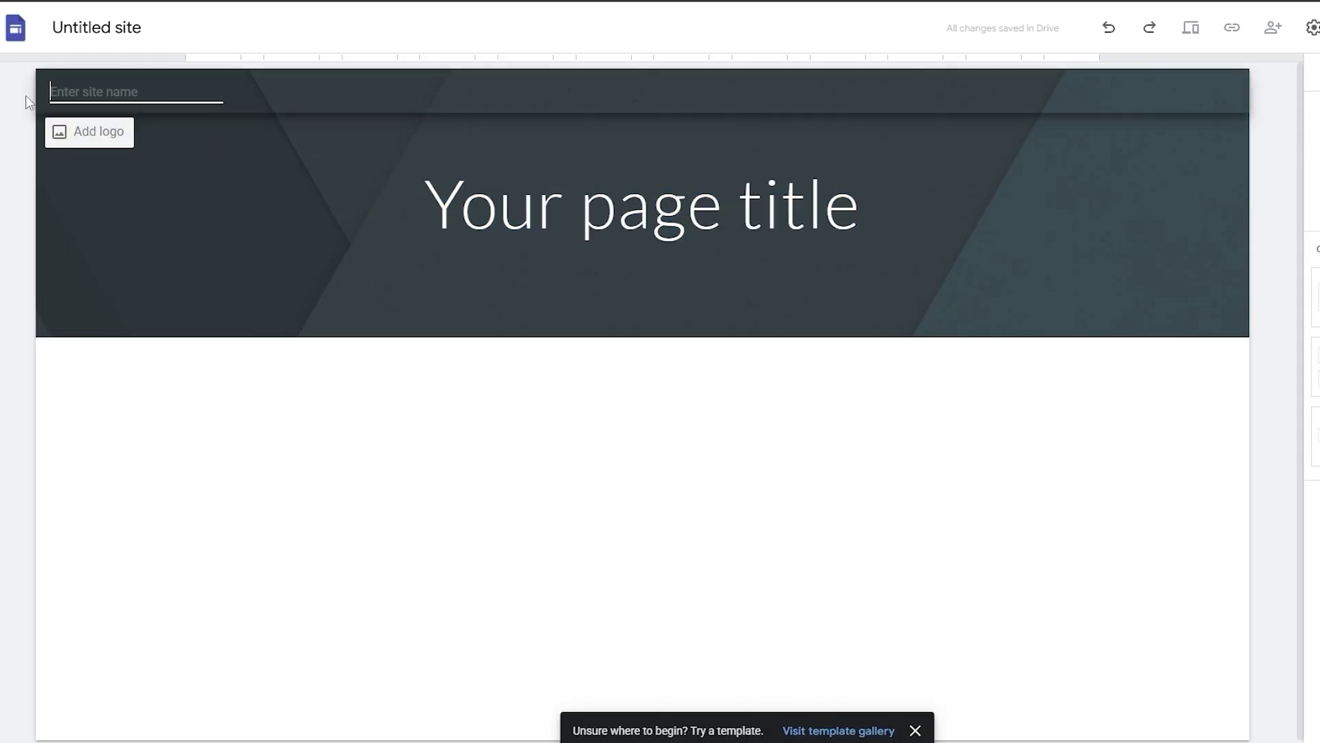
{"action": "triple_click", "coordinate": [546, 206]}
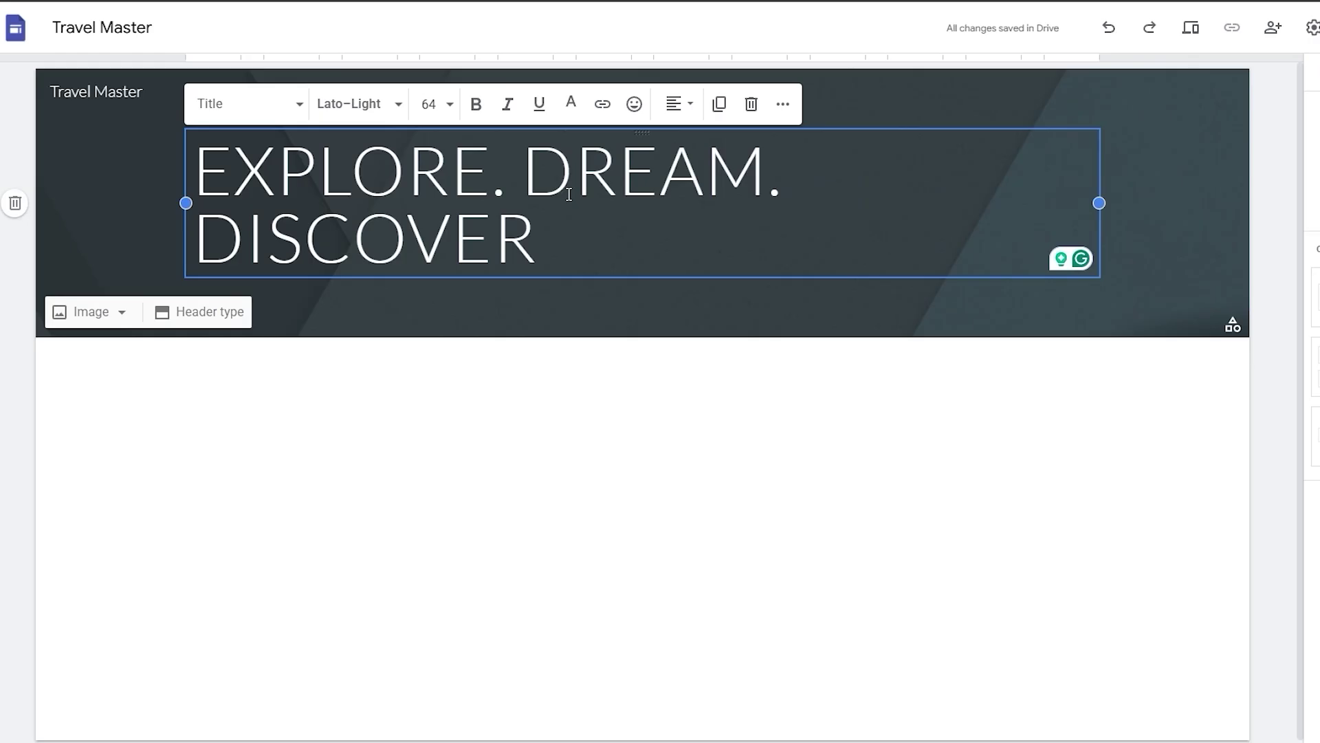
Try the title at sizes 60 and 72 in the Impact font.
{"action": "left_click", "coordinate": [430, 105]}
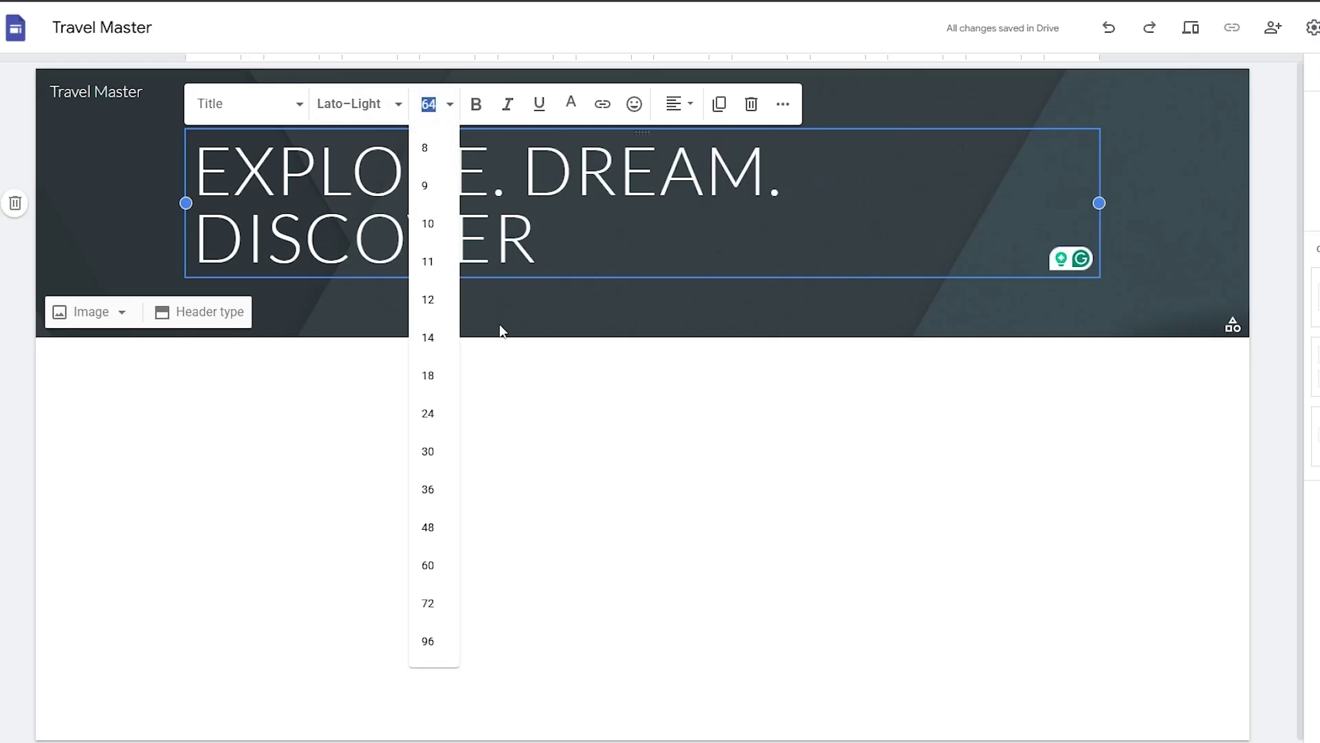
{"action": "left_click", "coordinate": [443, 579]}
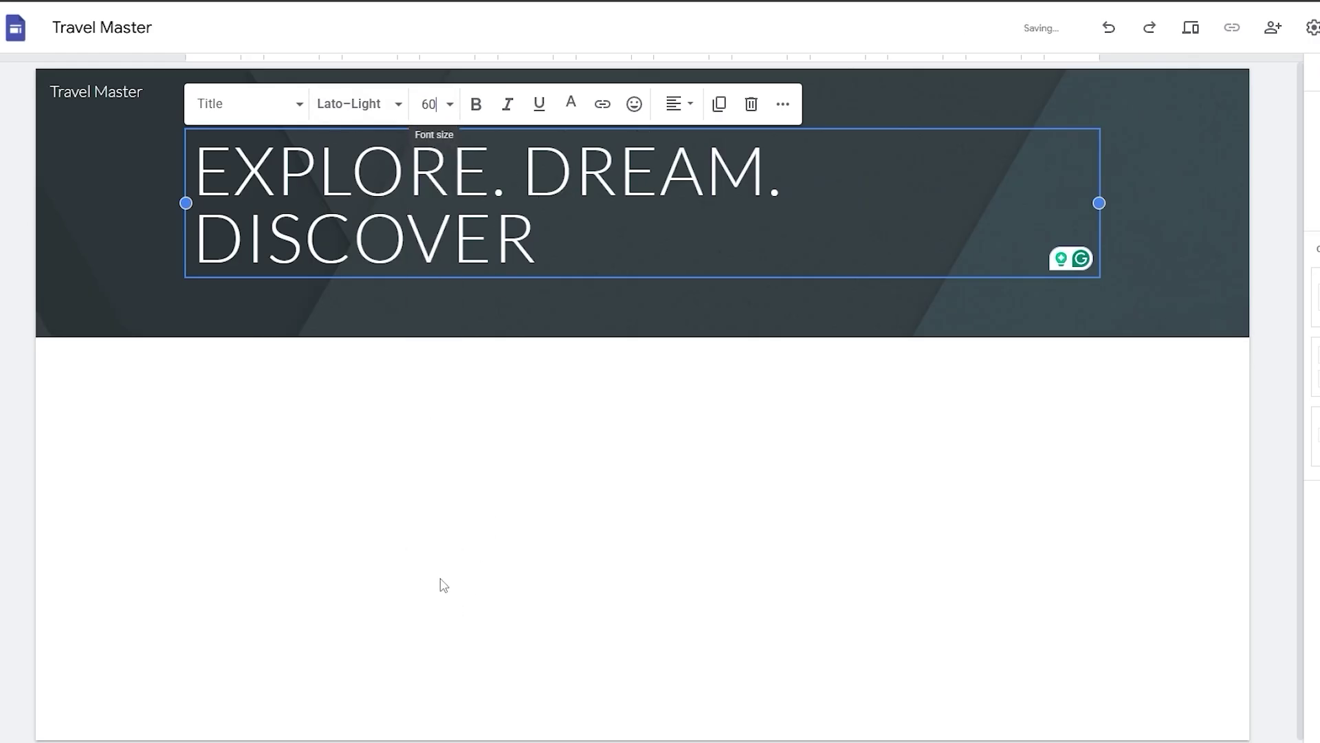
{"action": "triple_click", "coordinate": [549, 232]}
{"action": "left_click", "coordinate": [430, 105]}
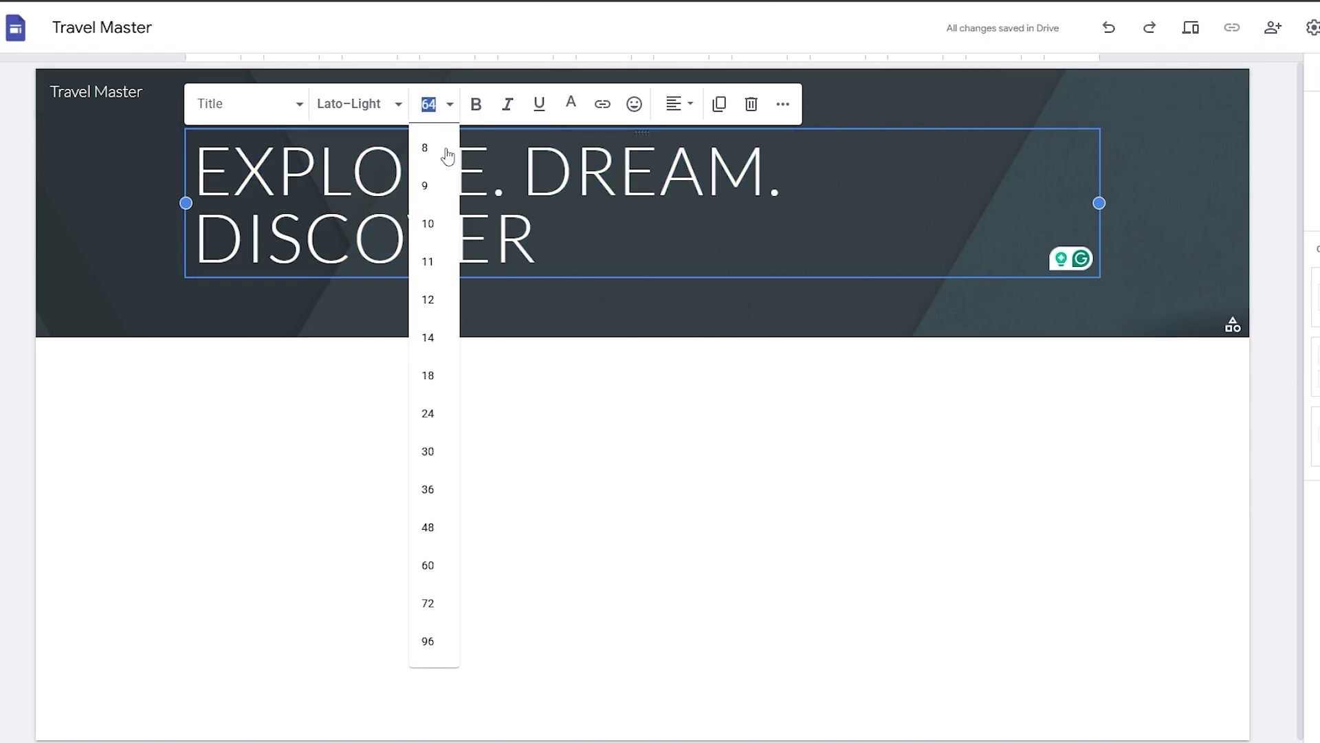
{"action": "left_click", "coordinate": [447, 579]}
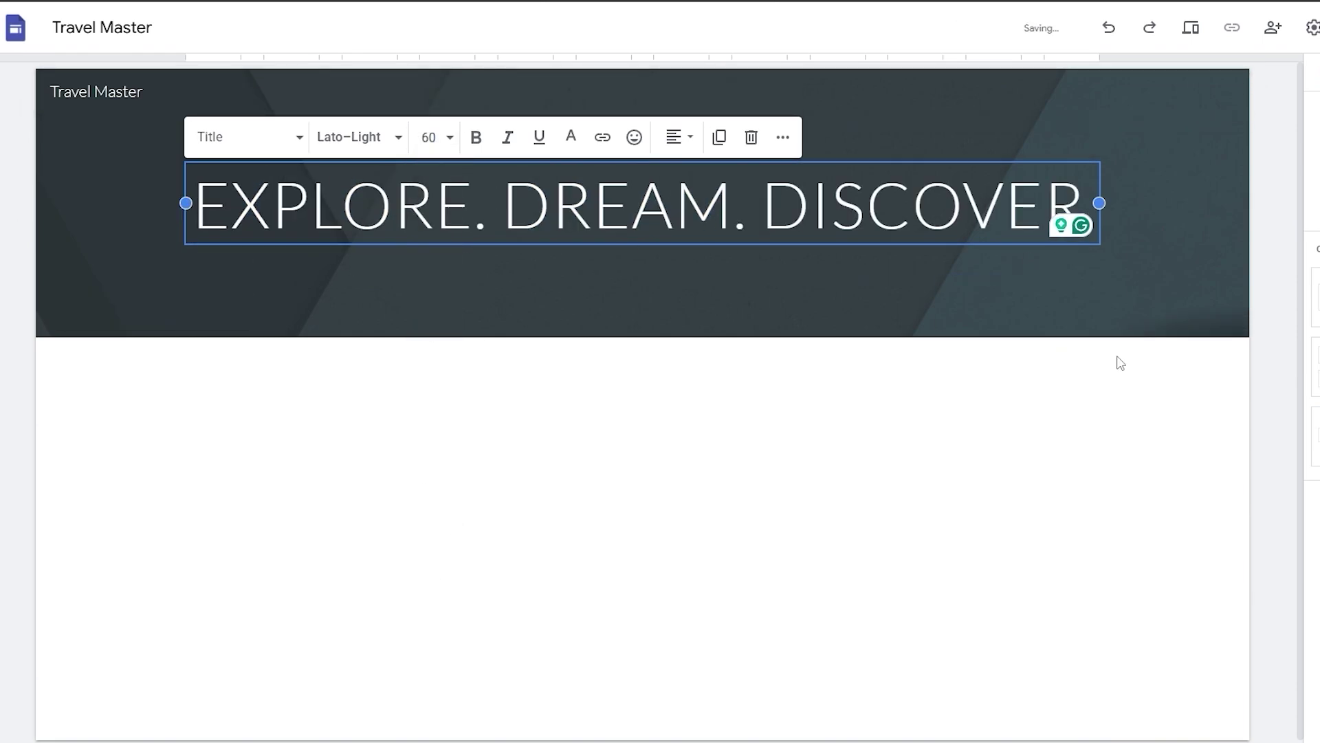
{"action": "triple_click", "coordinate": [480, 217]}
{"action": "left_click", "coordinate": [354, 141]}
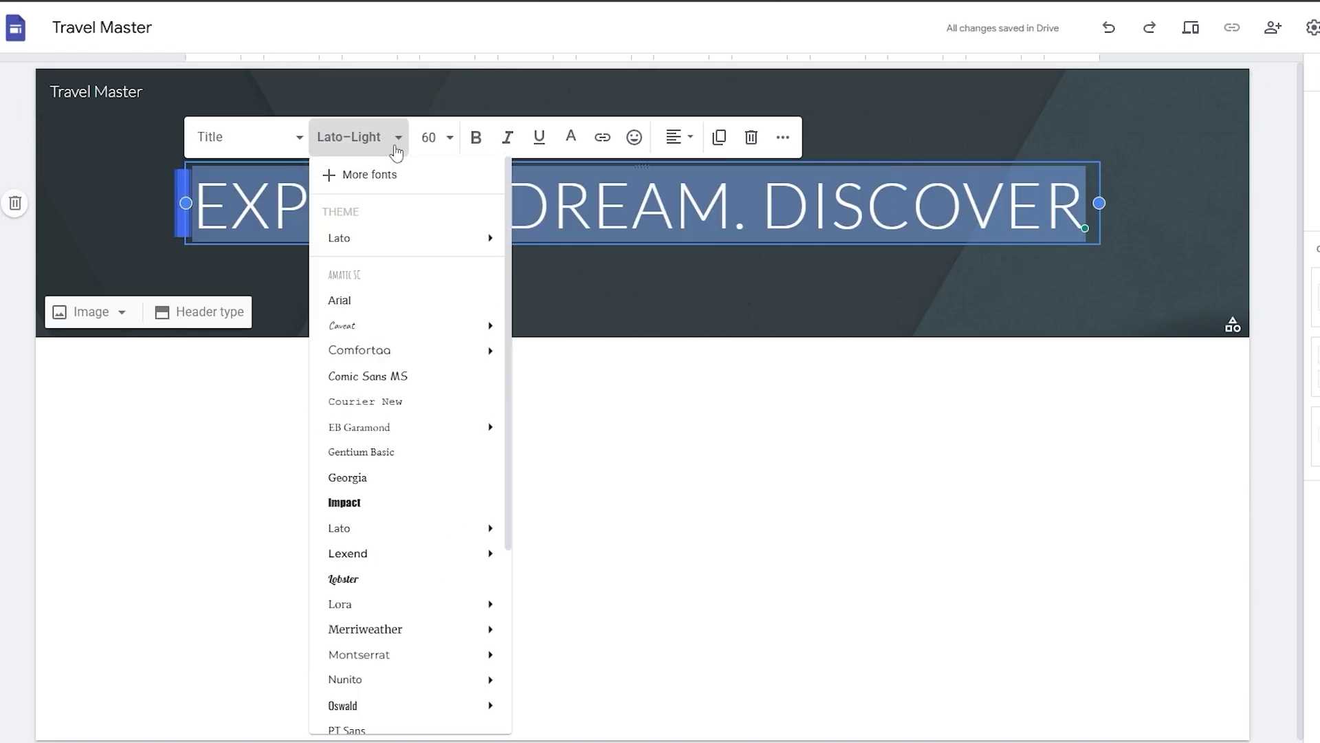
{"action": "scroll", "coordinate": [413, 344], "scroll_direction": "down", "scroll_amount": 4}
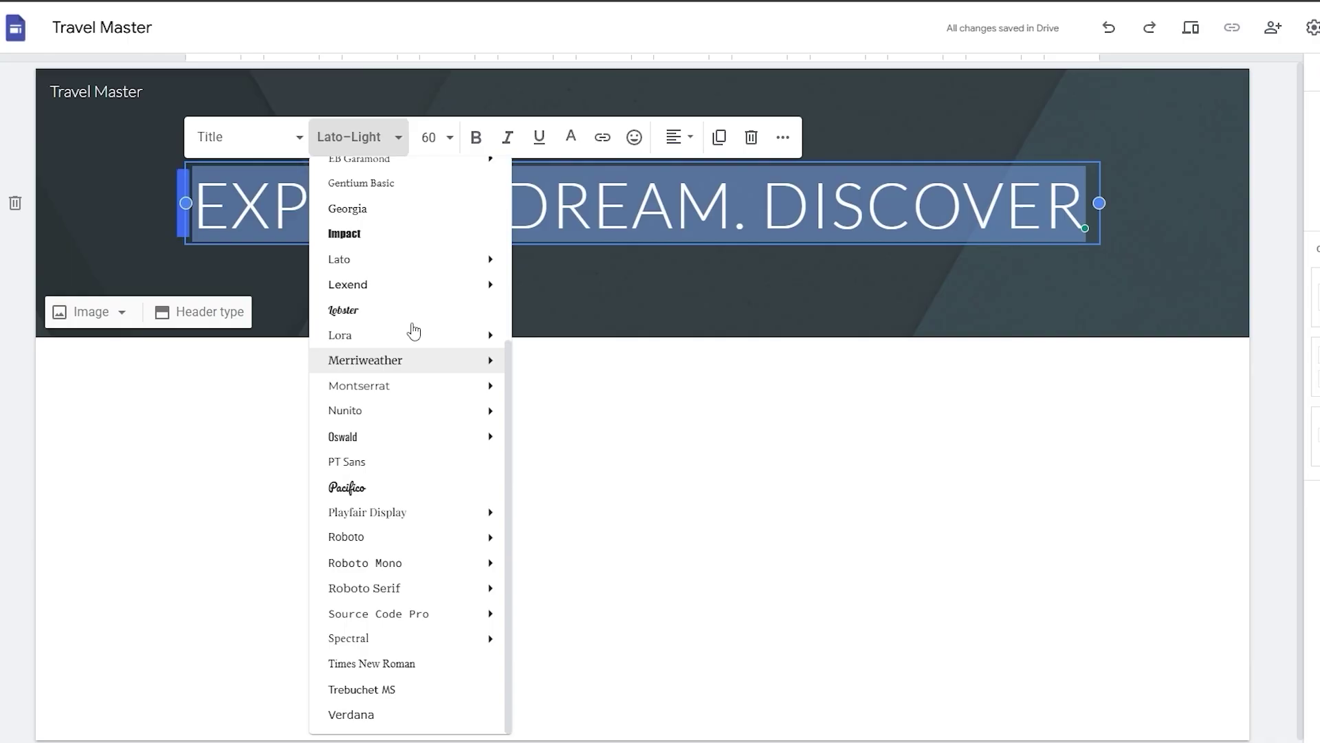
{"action": "left_click", "coordinate": [409, 247]}
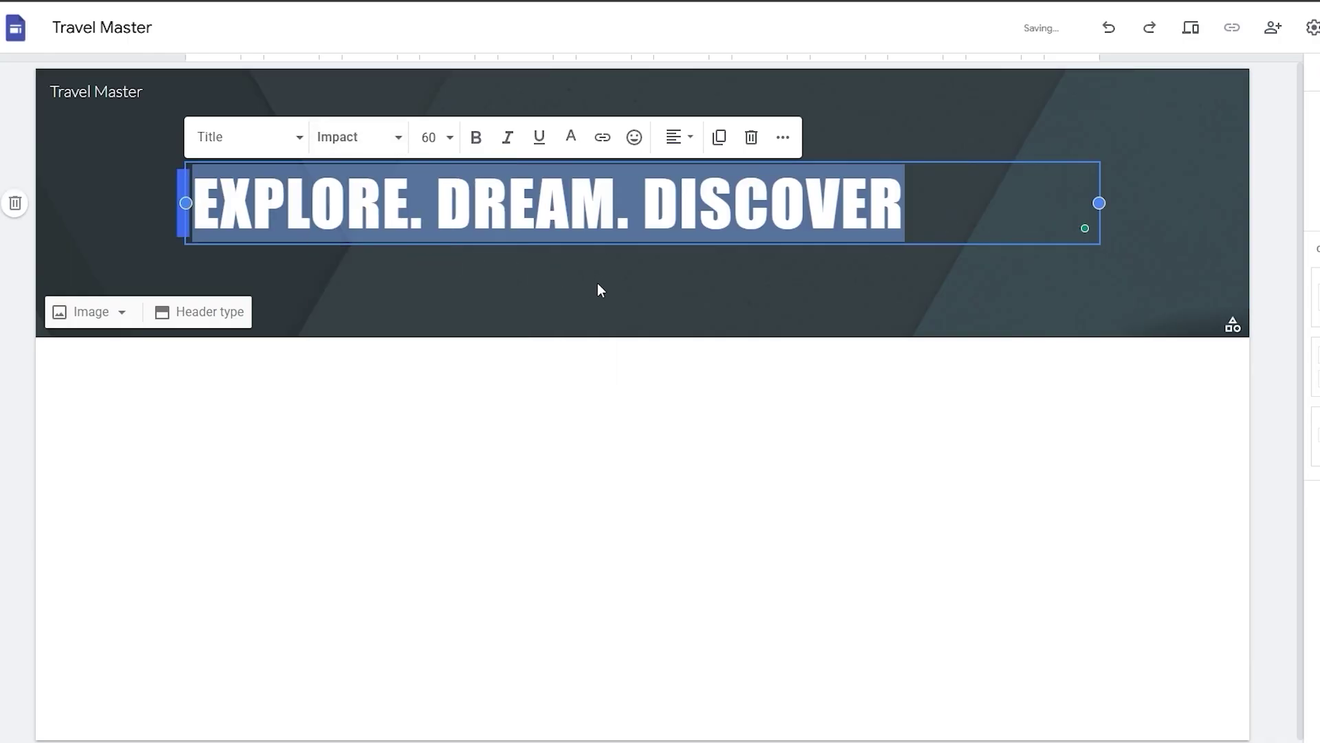
{"action": "left_click", "coordinate": [431, 138]}
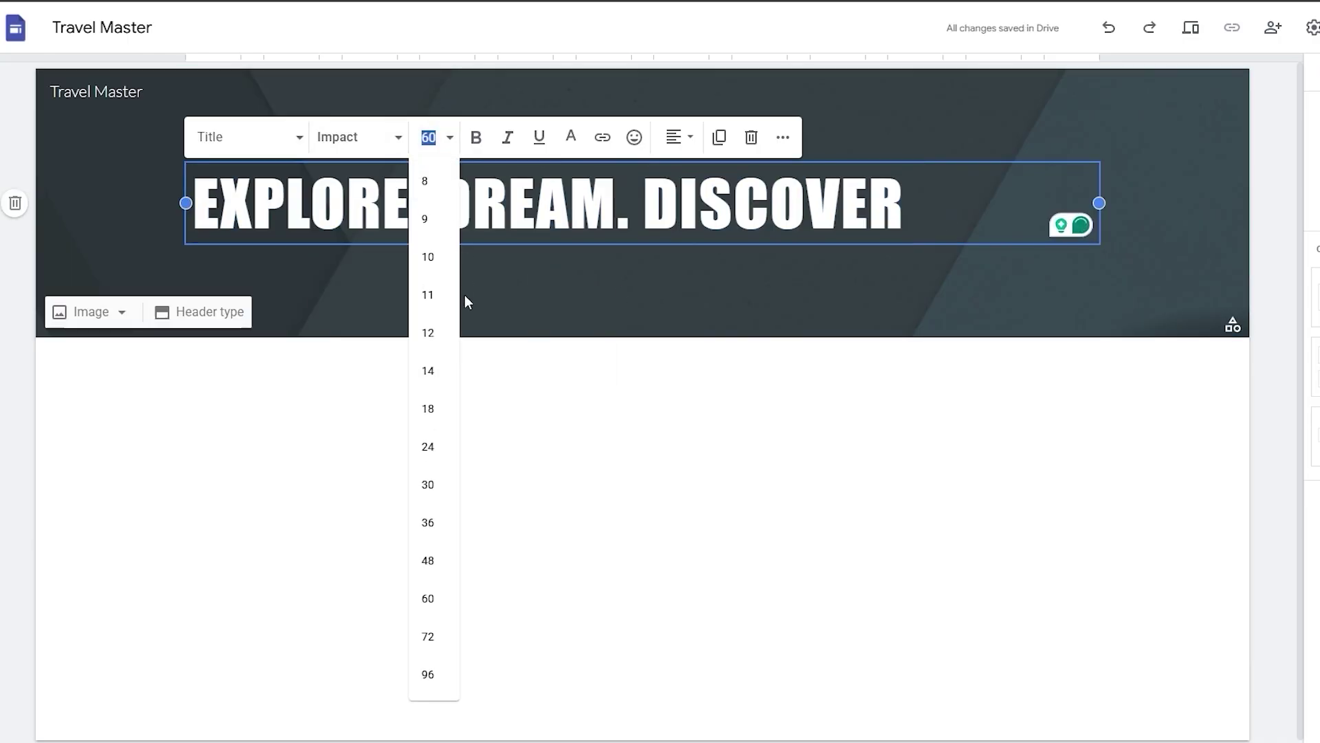
{"action": "left_click", "coordinate": [447, 636]}
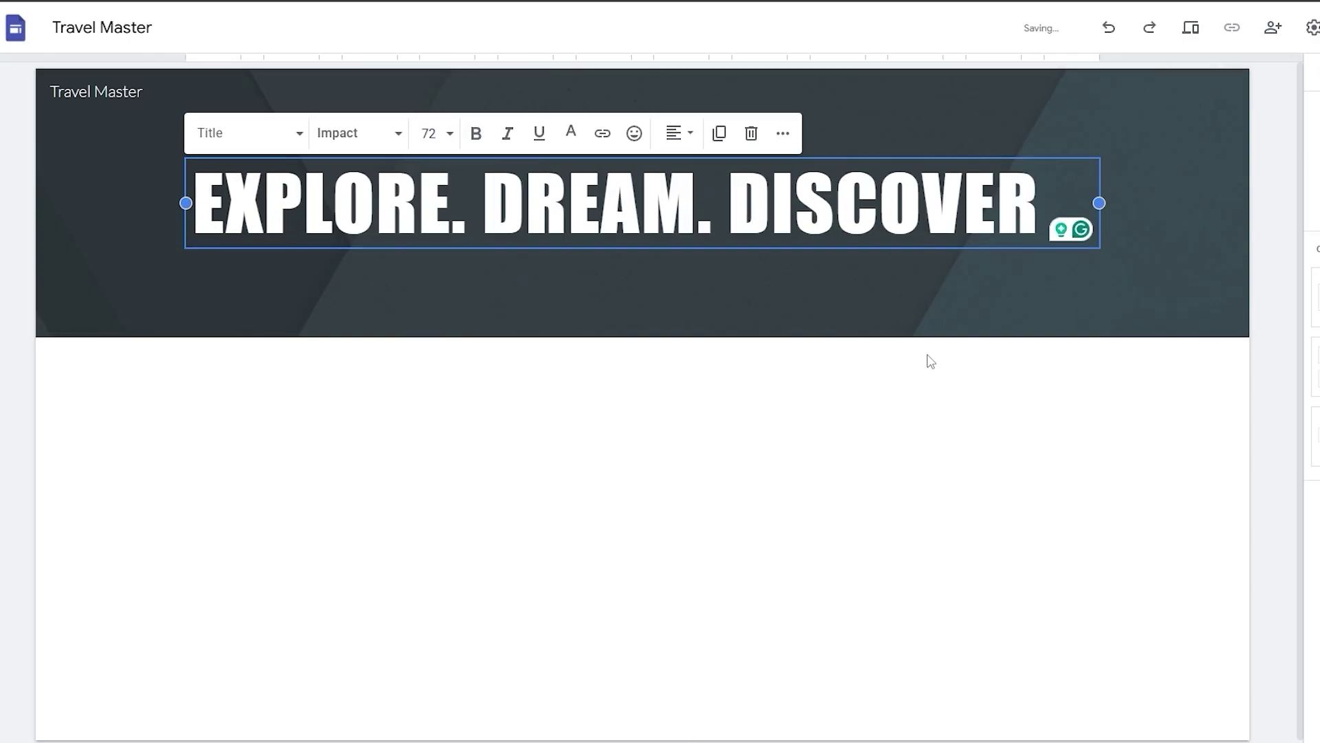
{"action": "left_click", "coordinate": [1046, 351]}
Return the title to size 60 and browse the fonts without changing them.
{"action": "triple_click", "coordinate": [481, 203]}
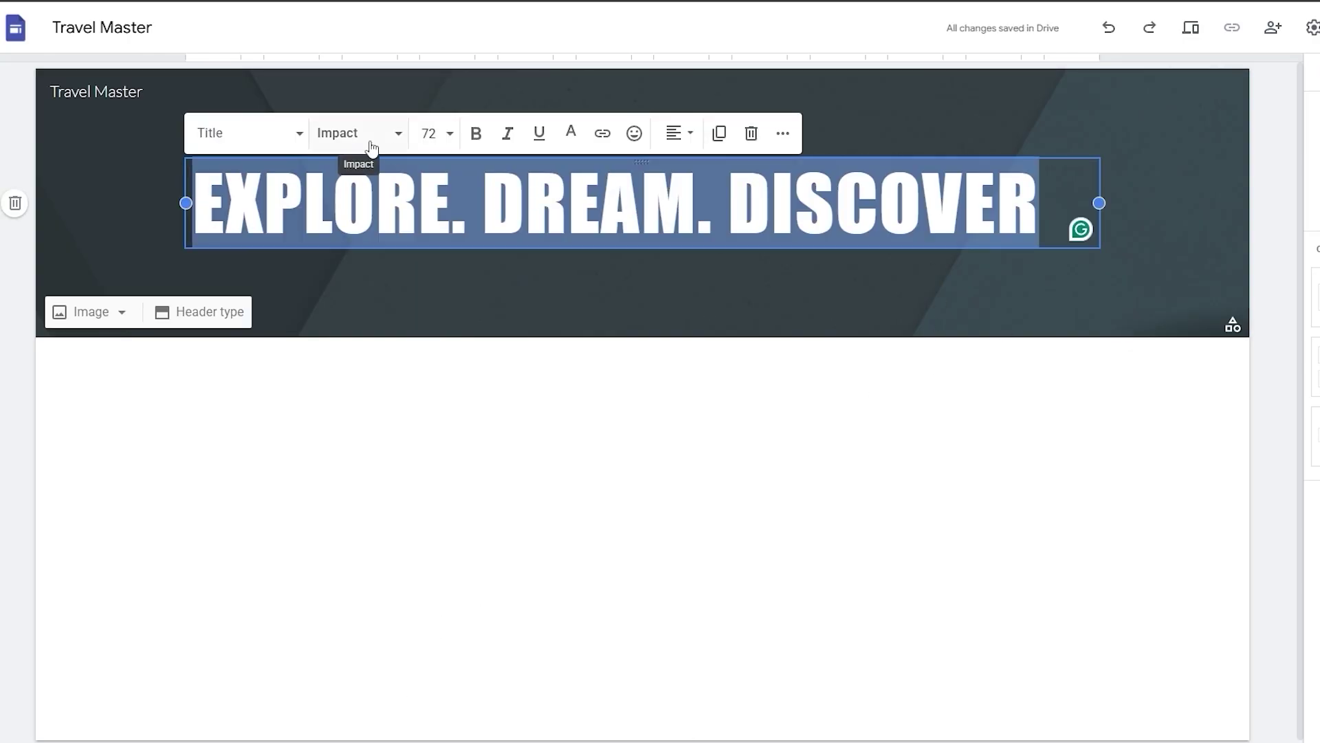
{"action": "left_click", "coordinate": [429, 134]}
{"action": "left_click", "coordinate": [448, 594]}
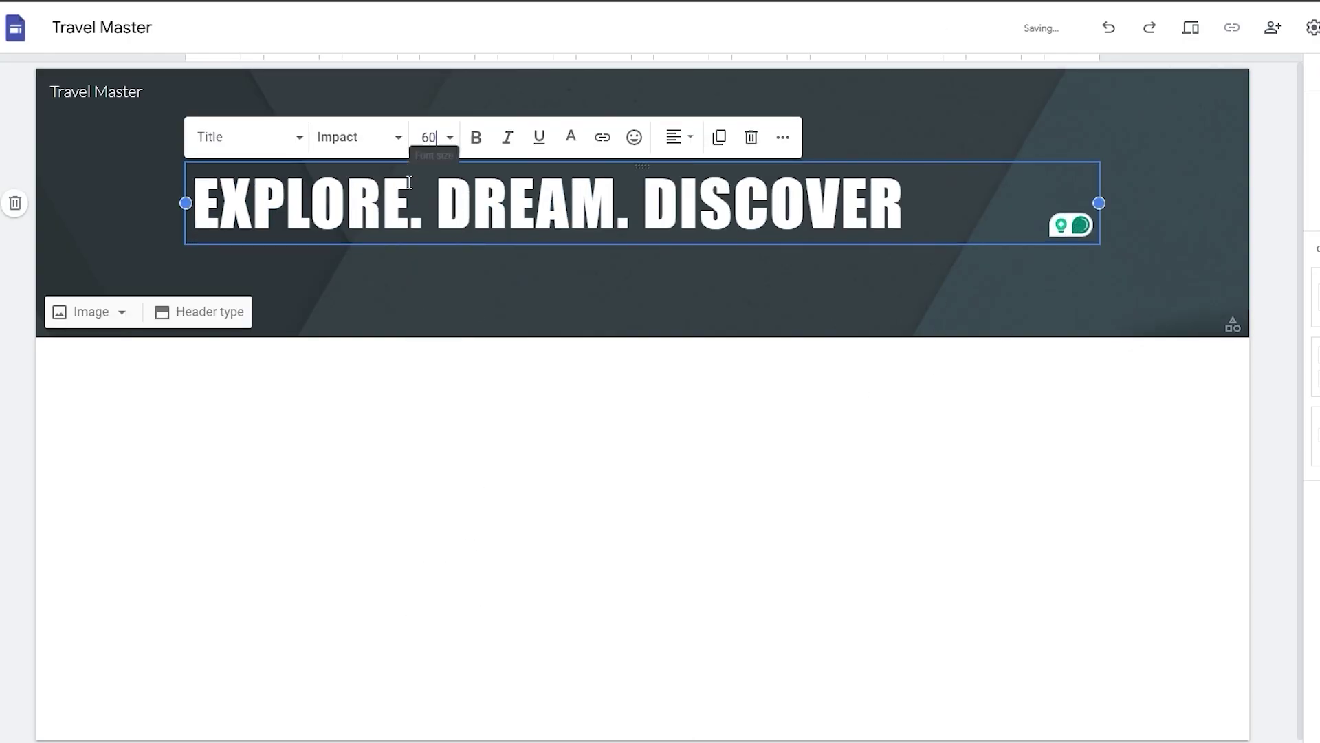
{"action": "left_click", "coordinate": [397, 144]}
{"action": "scroll", "coordinate": [389, 524], "scroll_direction": "down", "scroll_amount": 3}
{"action": "mouse_move", "coordinate": [433, 385]}
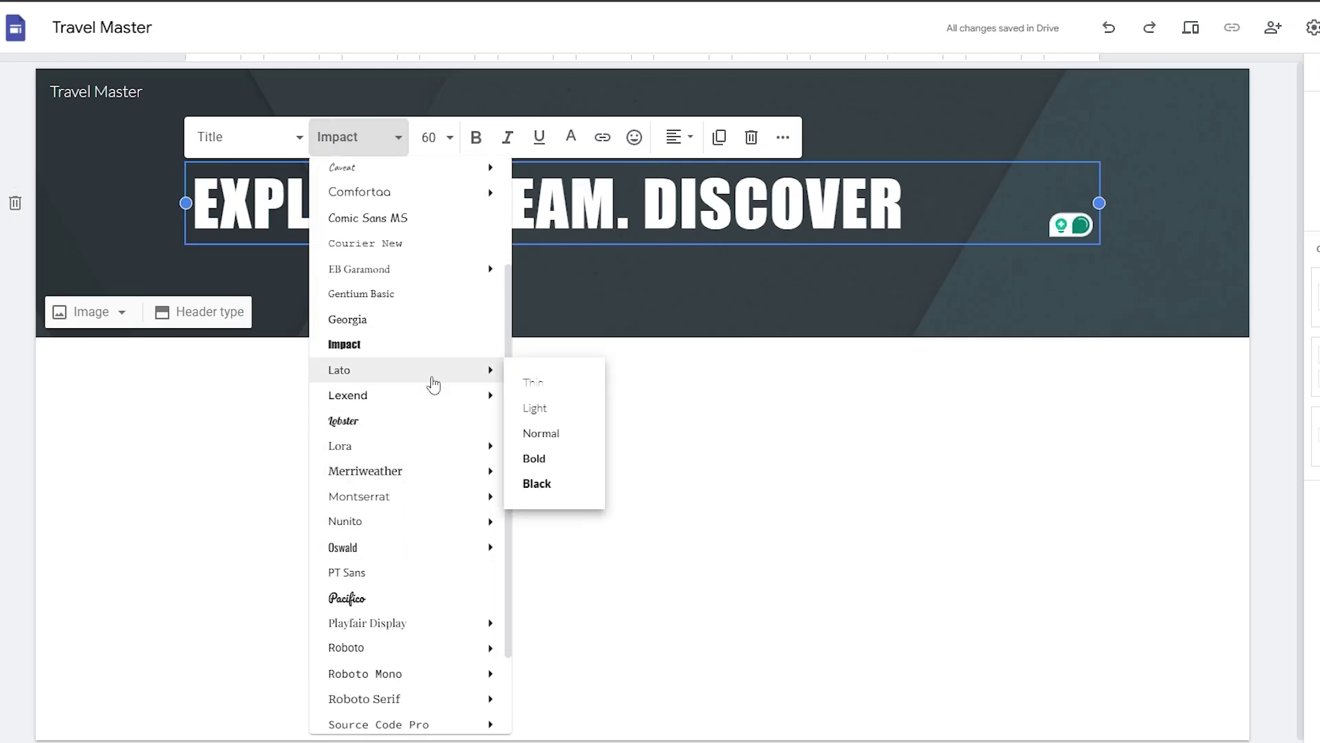
{"action": "scroll", "coordinate": [429, 447], "scroll_direction": "down", "scroll_amount": 1}
{"action": "mouse_move", "coordinate": [407, 476]}
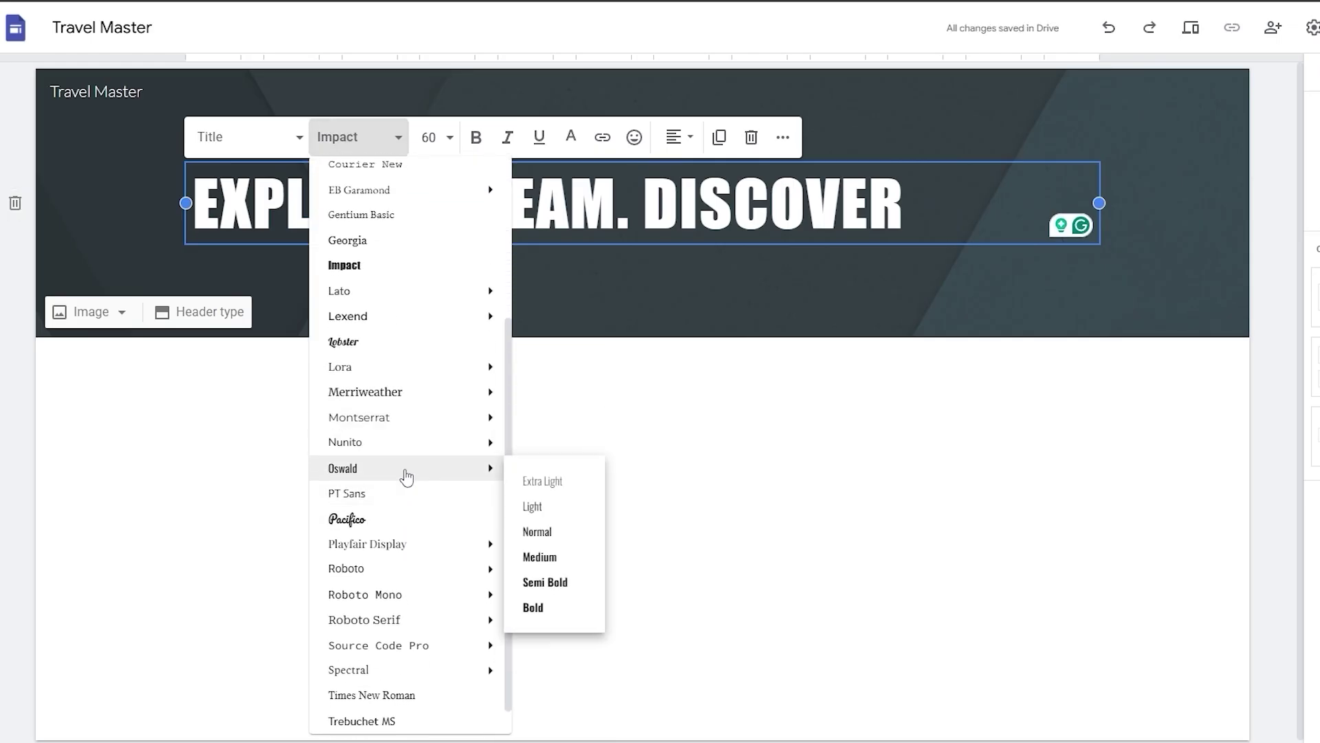
{"action": "scroll", "coordinate": [381, 375], "scroll_direction": "up", "scroll_amount": 4}
{"action": "scroll", "coordinate": [378, 375], "scroll_direction": "down", "scroll_amount": 4}
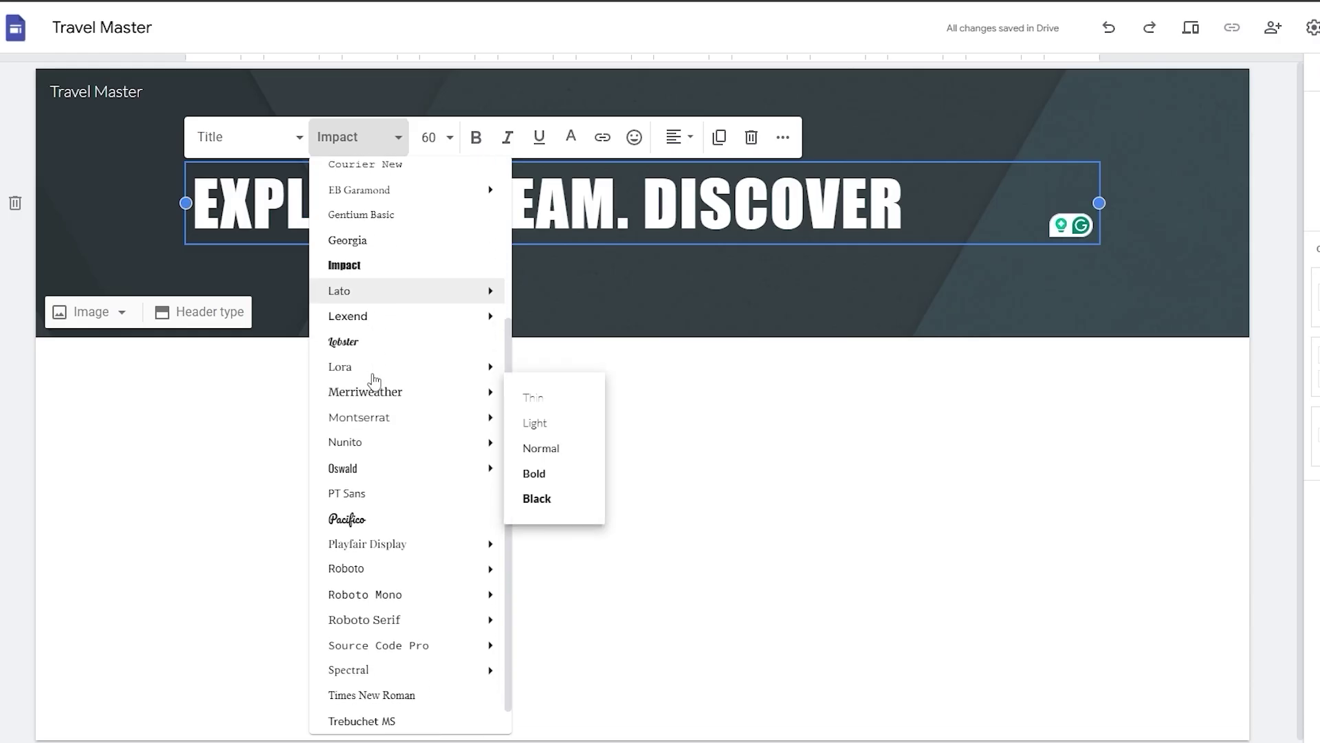
{"action": "key", "text": "Escape"}
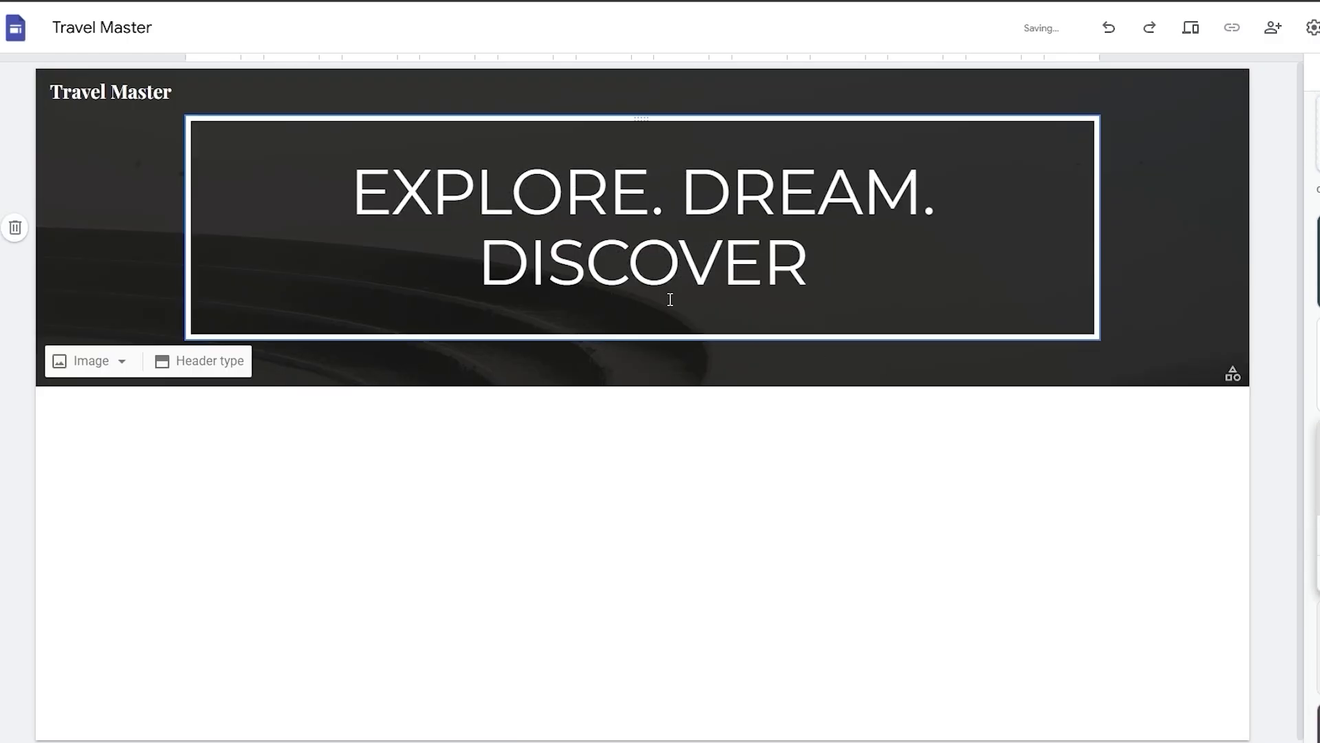
Apply Montserrat in Normal weight to the whole title.
{"action": "triple_click", "coordinate": [663, 295]}
{"action": "left_click", "coordinate": [398, 96]}
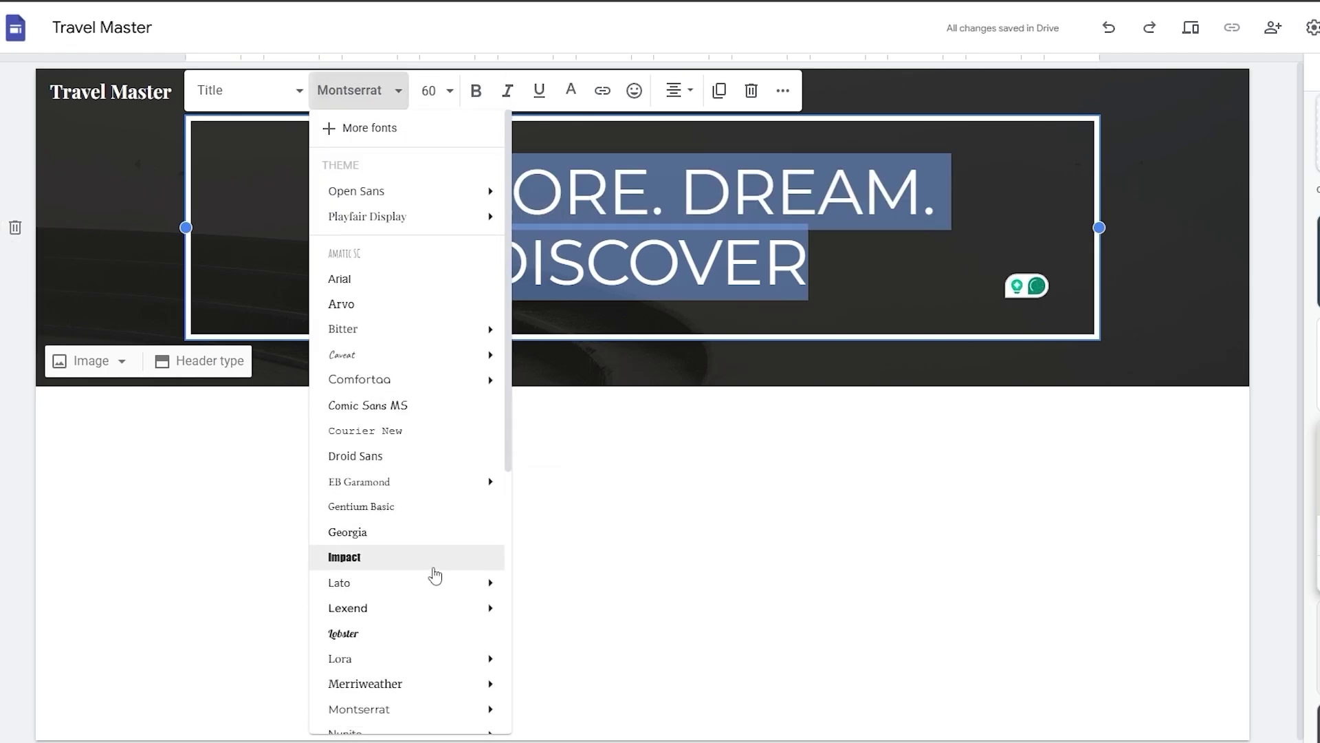
{"action": "scroll", "coordinate": [441, 681], "scroll_direction": "down", "scroll_amount": 1}
{"action": "mouse_move", "coordinate": [427, 630]}
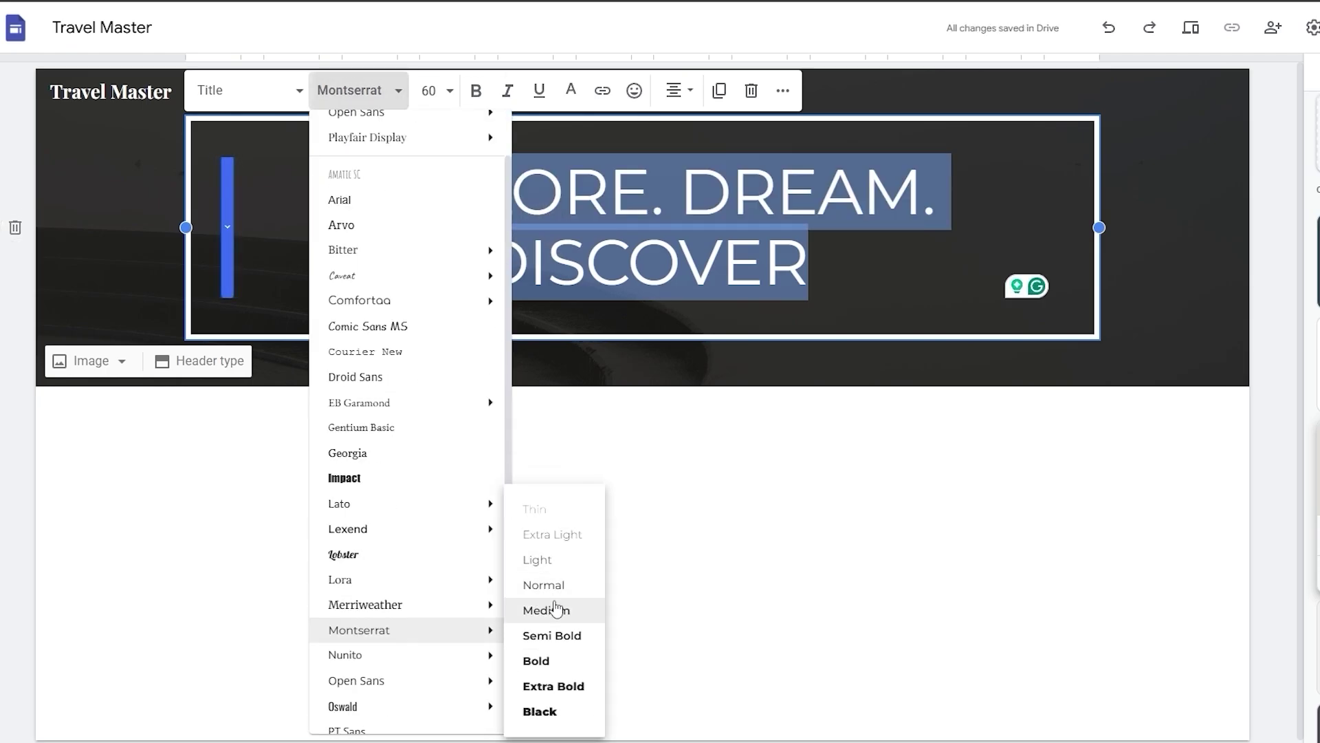
{"action": "left_click", "coordinate": [552, 591]}
Make the title a Heading in Montserrat at size 48.
{"action": "left_click", "coordinate": [296, 91]}
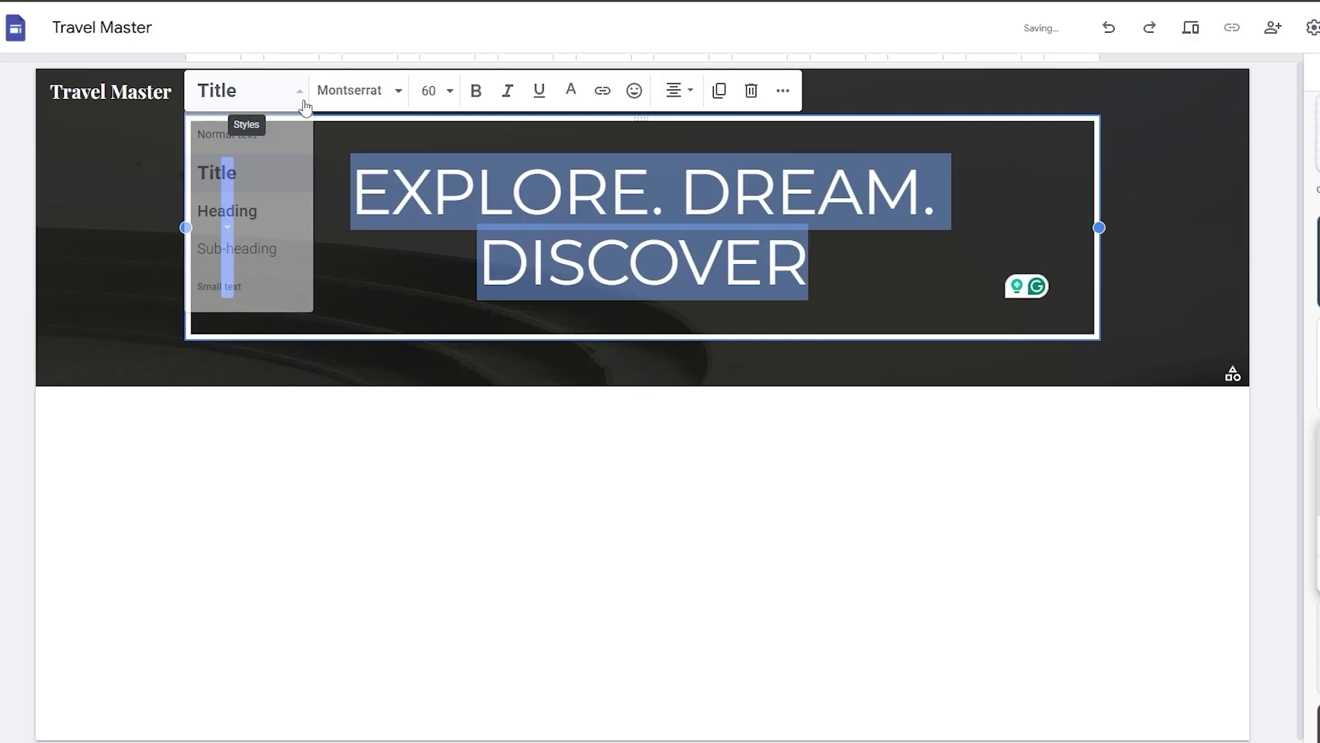
{"action": "left_click", "coordinate": [283, 220]}
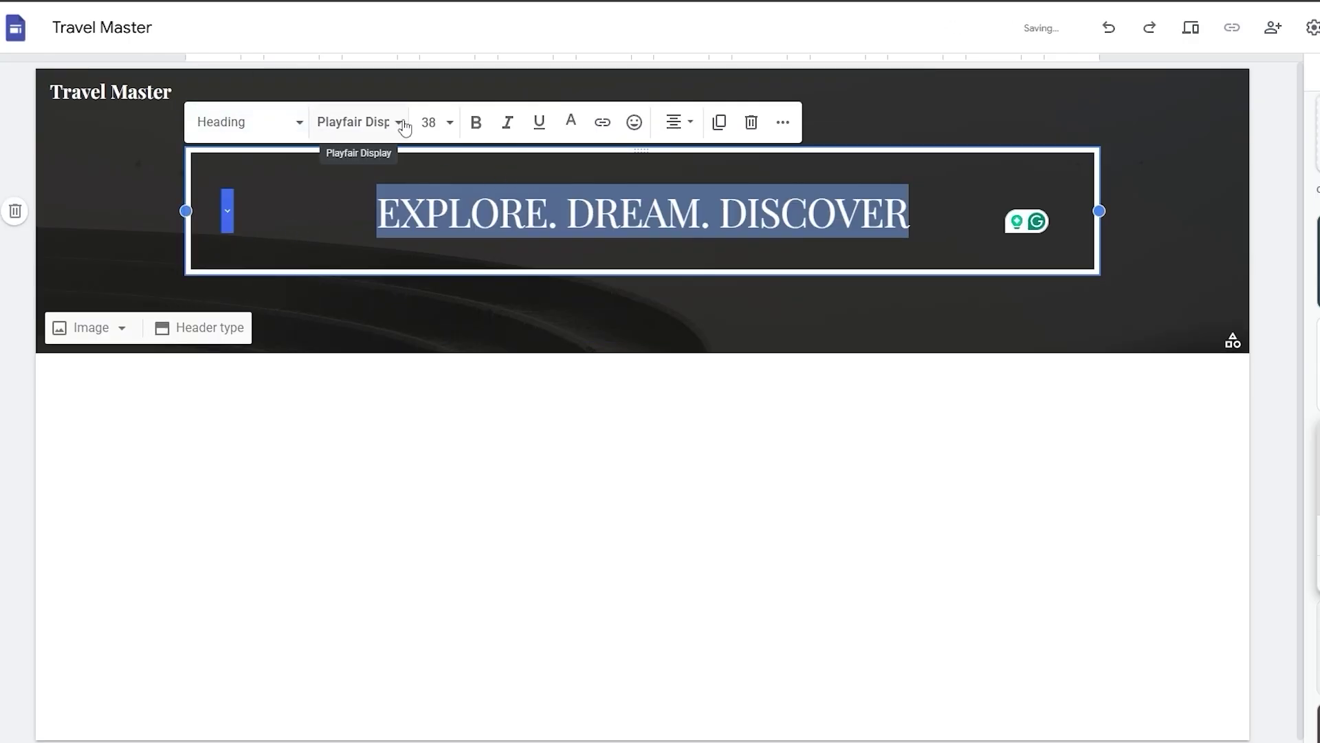
{"action": "left_click", "coordinate": [358, 121]}
{"action": "scroll", "coordinate": [451, 598], "scroll_direction": "down", "scroll_amount": 1}
{"action": "left_click", "coordinate": [577, 623]}
{"action": "left_click", "coordinate": [436, 120]}
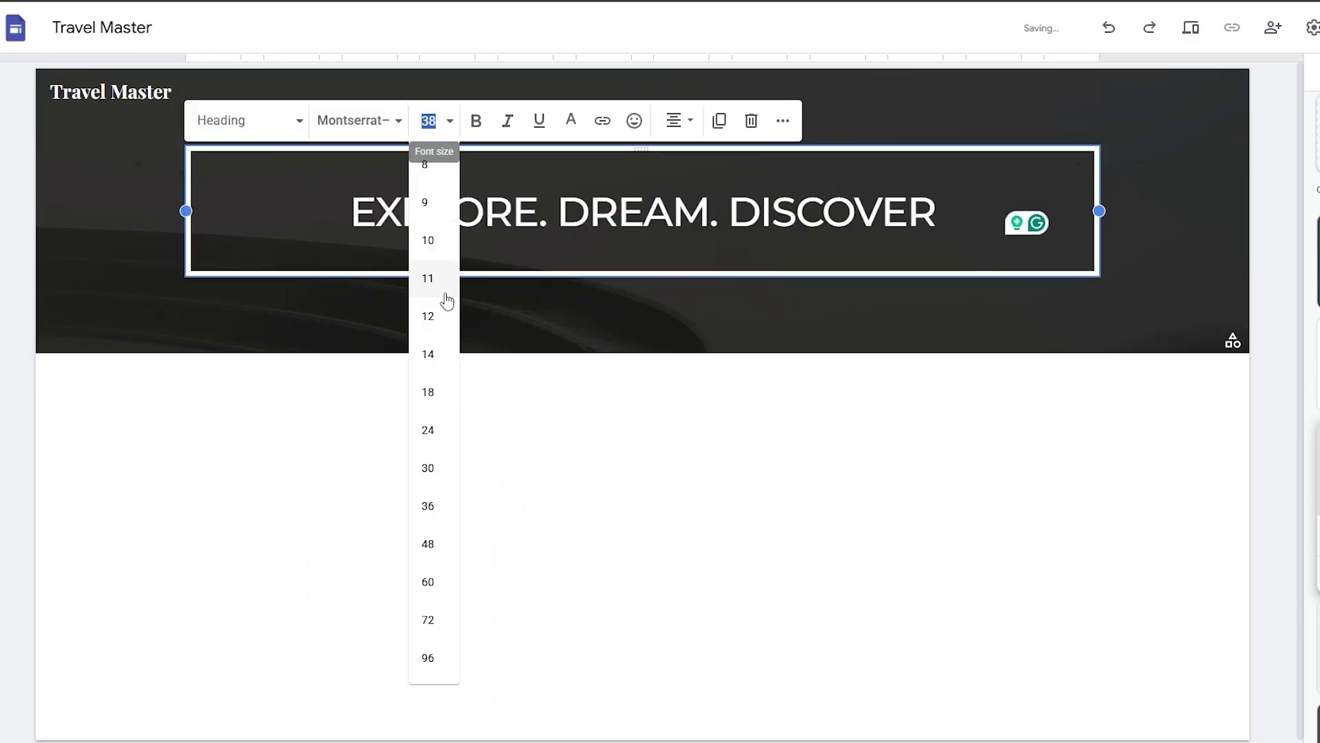
{"action": "left_click", "coordinate": [442, 546]}
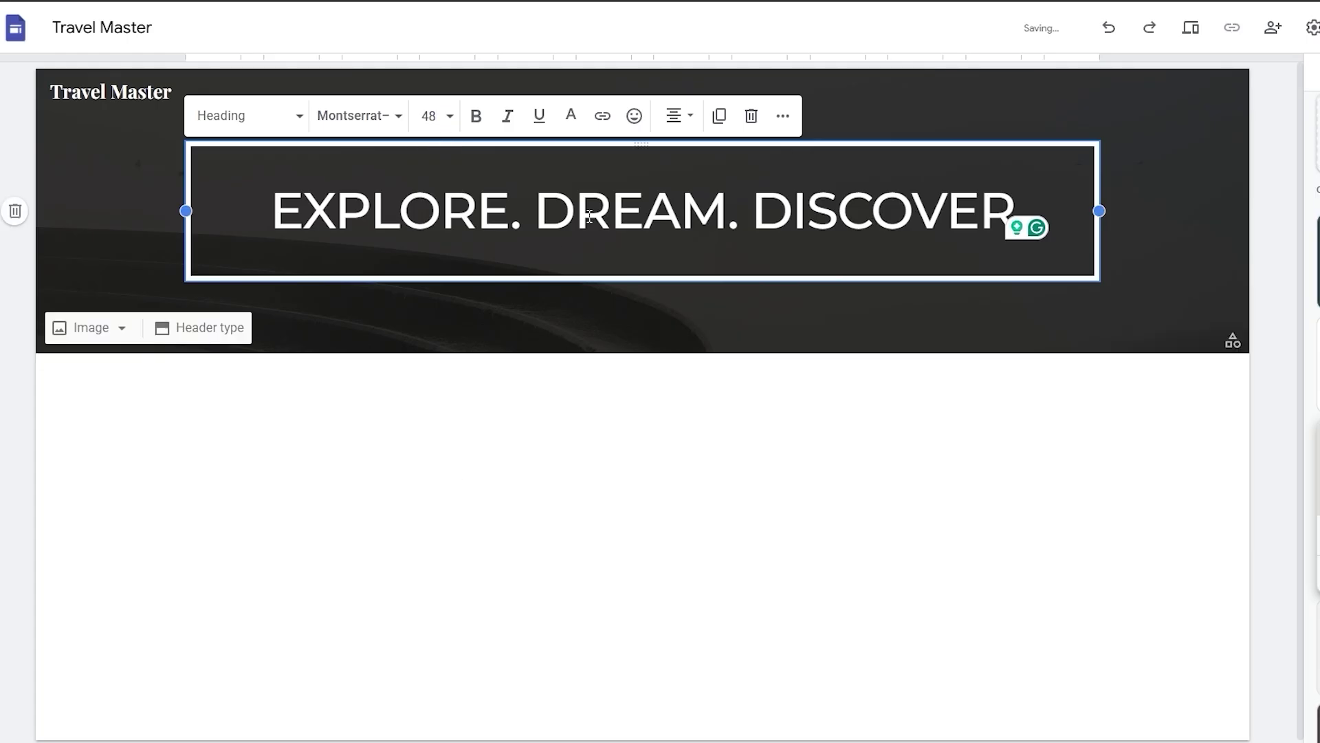
{"action": "left_click", "coordinate": [1047, 394]}
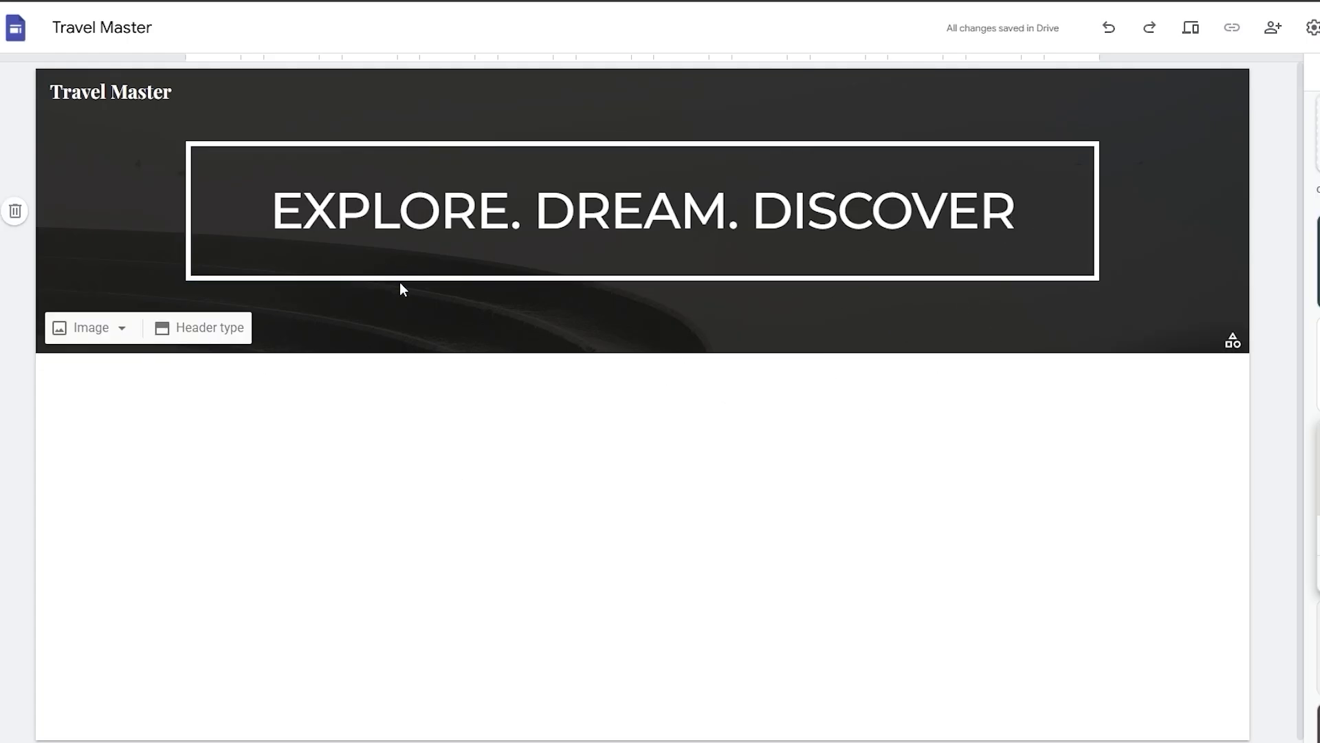
Change the header type to Large banner, then to the full-height Cover.
{"action": "mouse_move", "coordinate": [770, 284]}
{"action": "scroll", "coordinate": [554, 444], "scroll_direction": "down", "scroll_amount": 1}
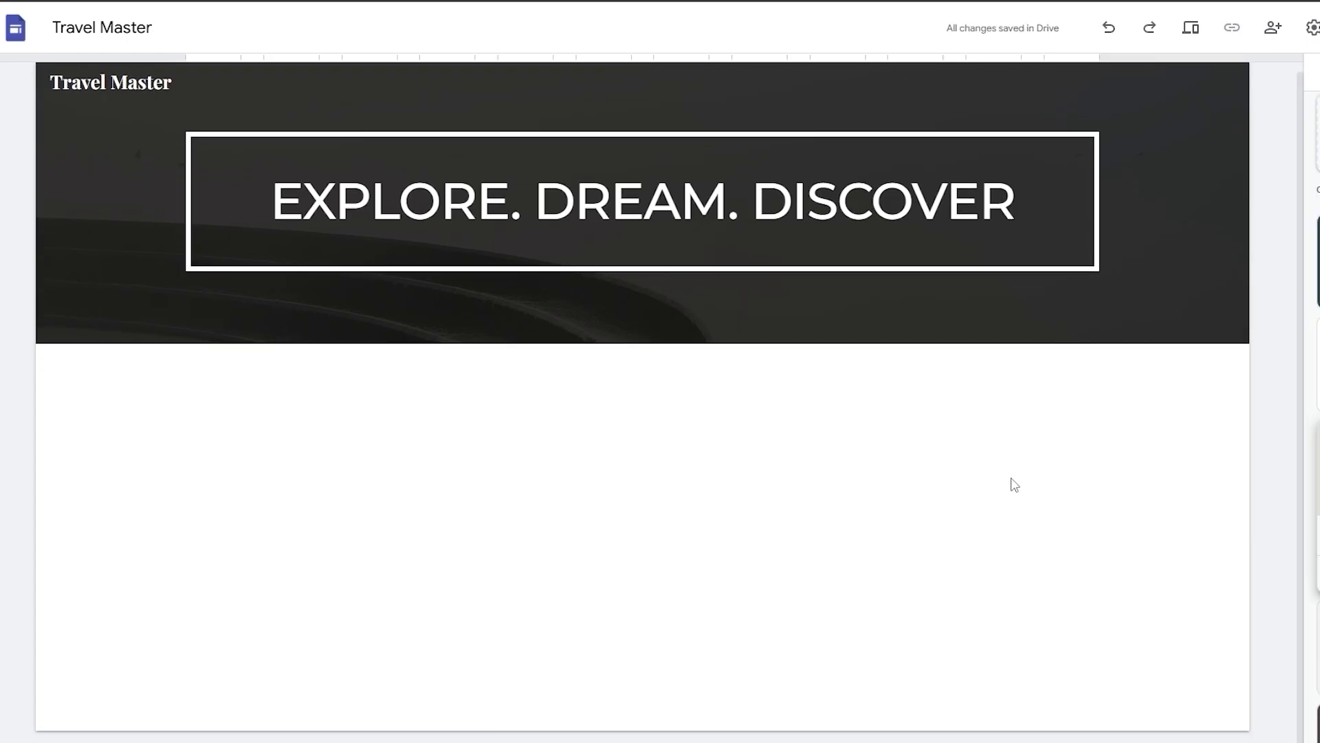
{"action": "mouse_move", "coordinate": [354, 289]}
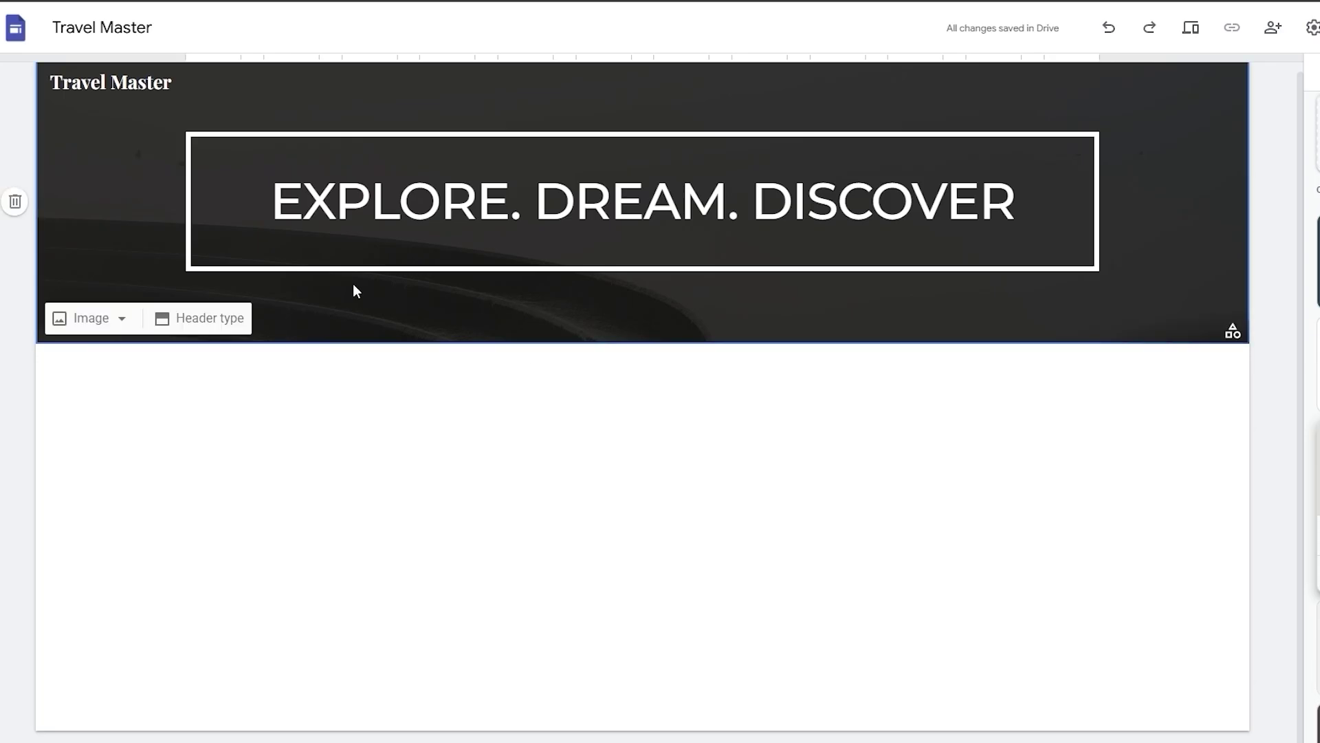
{"action": "left_click", "coordinate": [220, 330]}
{"action": "left_click", "coordinate": [199, 329]}
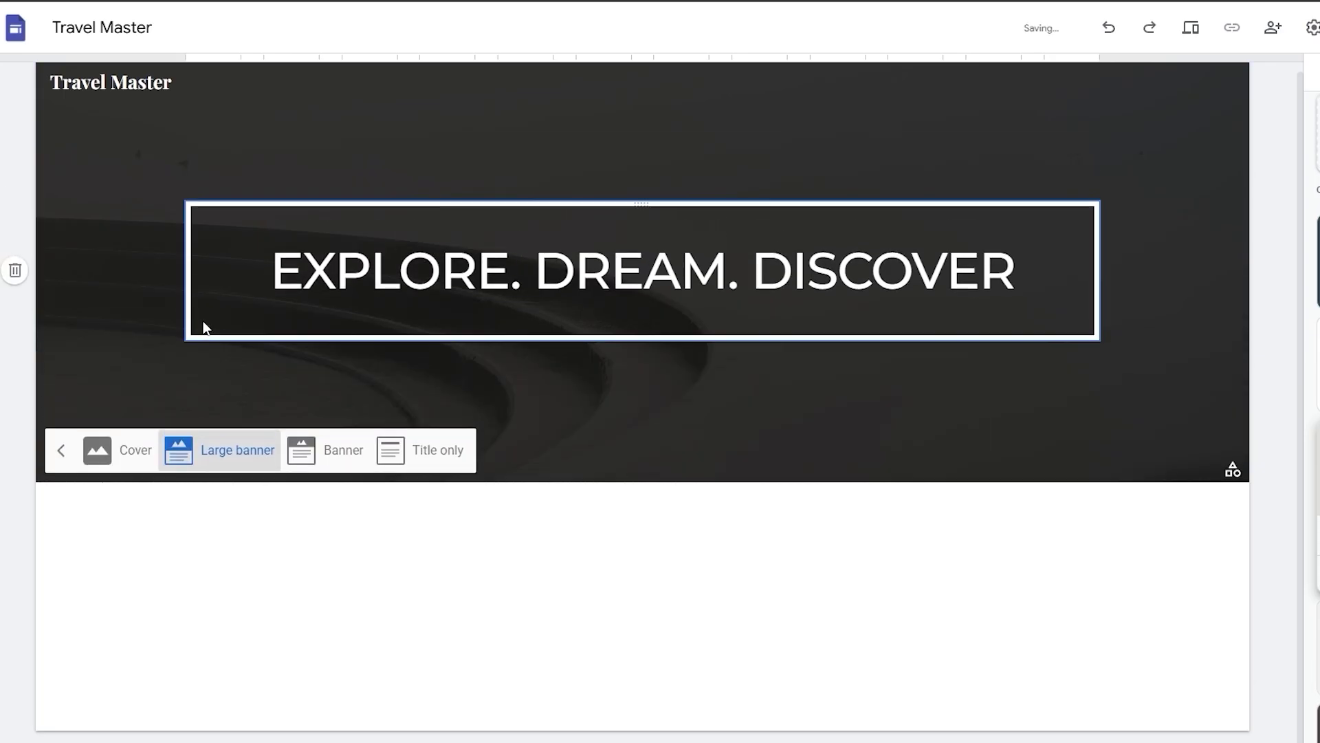
{"action": "left_click", "coordinate": [246, 470]}
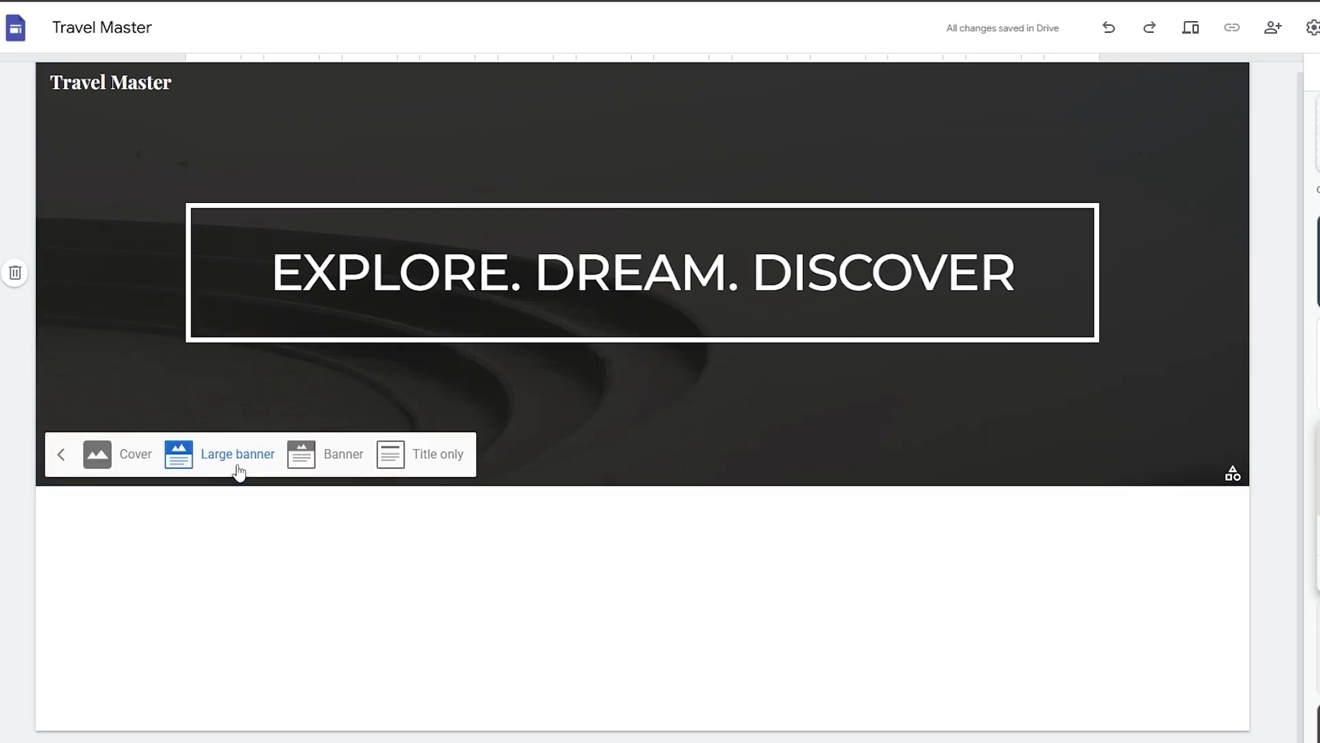
{"action": "left_click", "coordinate": [180, 473]}
{"action": "left_click", "coordinate": [110, 457]}
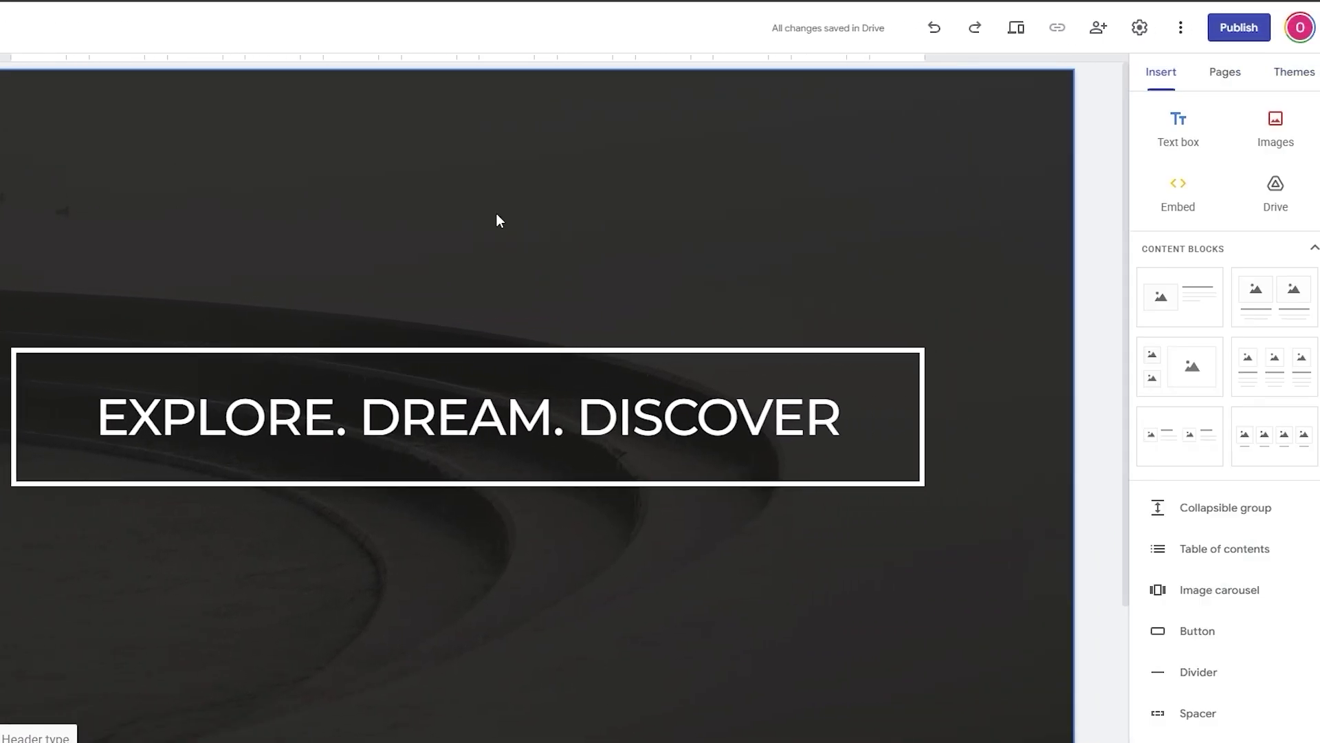
{"action": "double_click", "coordinate": [499, 221]}
{"action": "scroll", "coordinate": [498, 220], "scroll_direction": "down", "scroll_amount": 2}
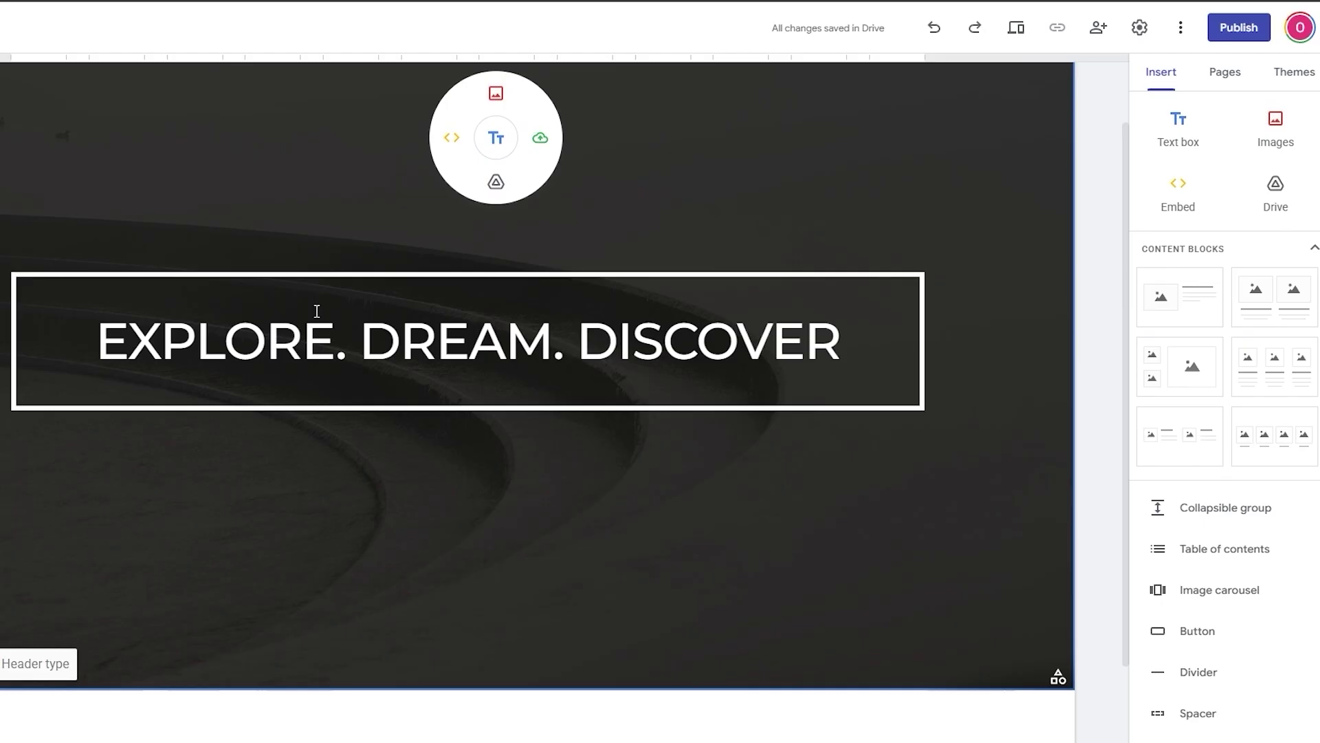
Open the header image picker and compare its URL, Google Images, photo and Drive sources.
{"action": "left_click", "coordinate": [0, 581]}
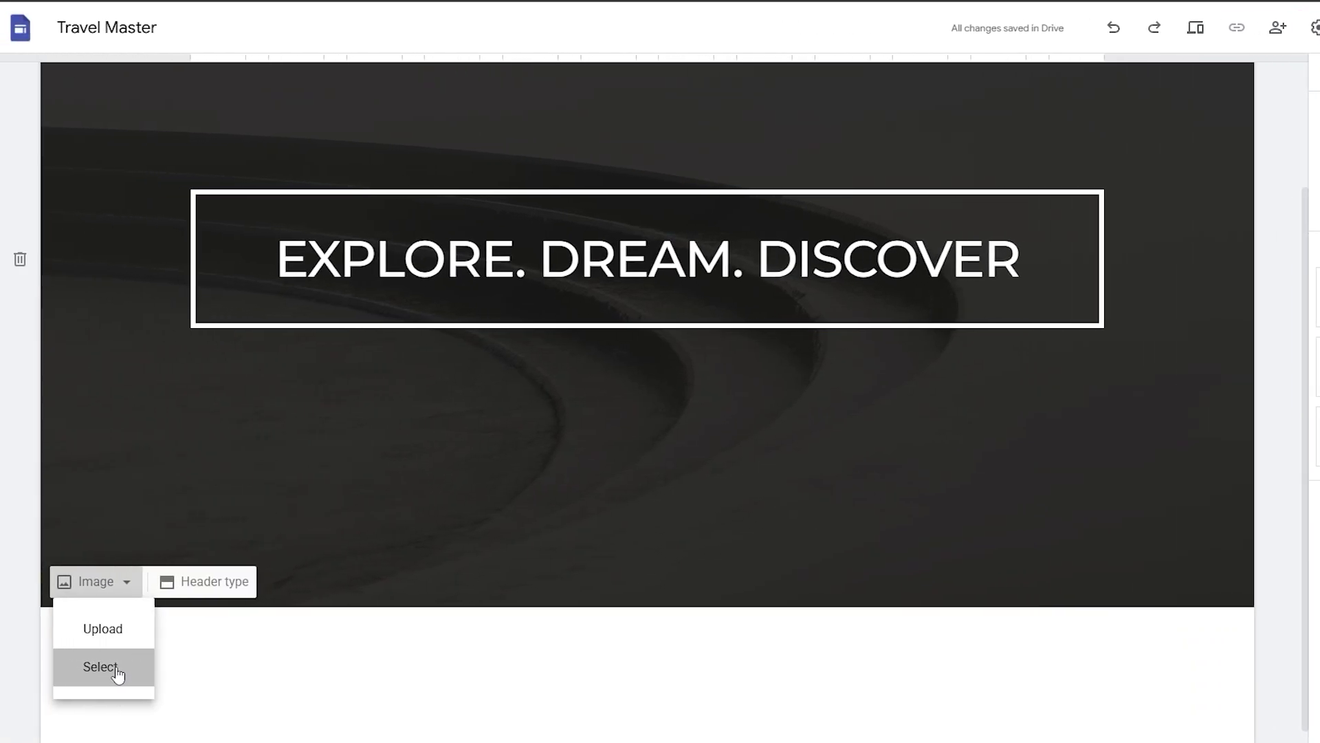
{"action": "left_click", "coordinate": [115, 671]}
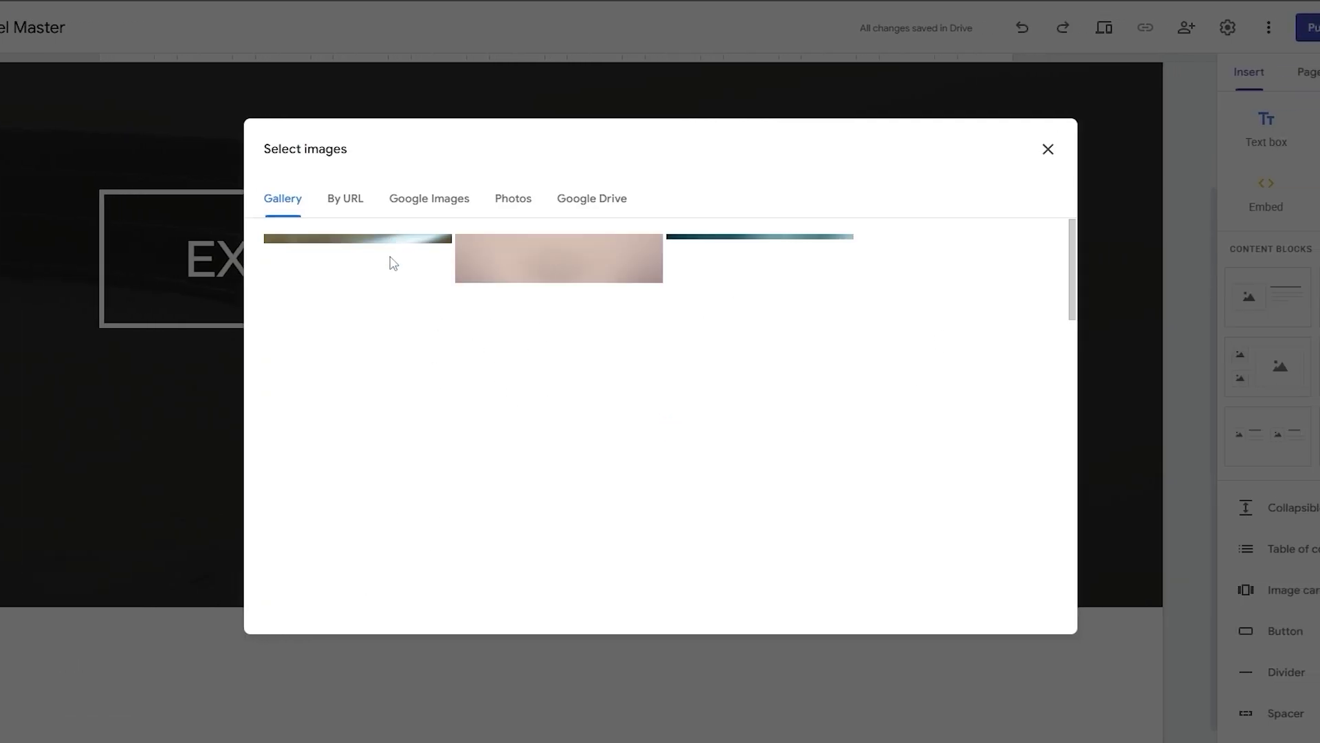
{"action": "scroll", "coordinate": [387, 346], "scroll_direction": "down", "scroll_amount": 5}
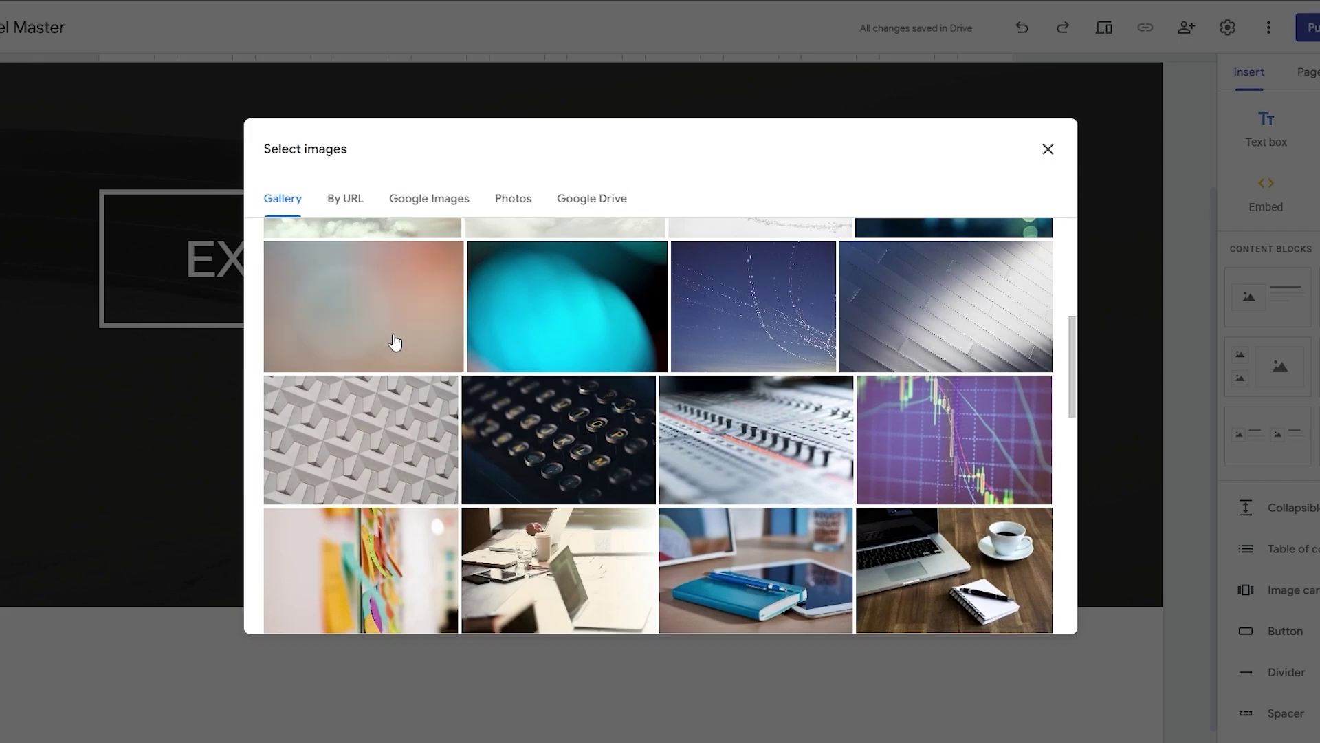
{"action": "scroll", "coordinate": [392, 343], "scroll_direction": "up", "scroll_amount": 3}
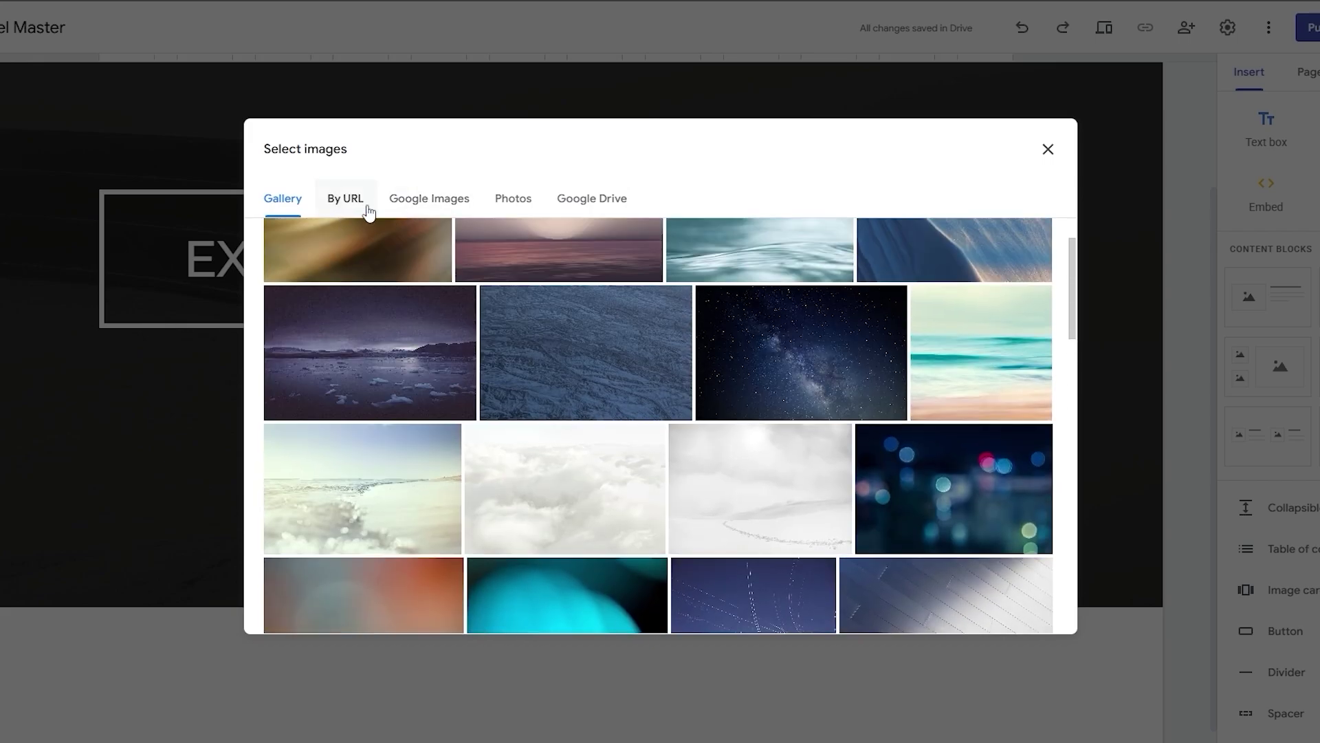
{"action": "left_click", "coordinate": [369, 212]}
{"action": "left_click", "coordinate": [417, 213]}
{"action": "left_click", "coordinate": [509, 213]}
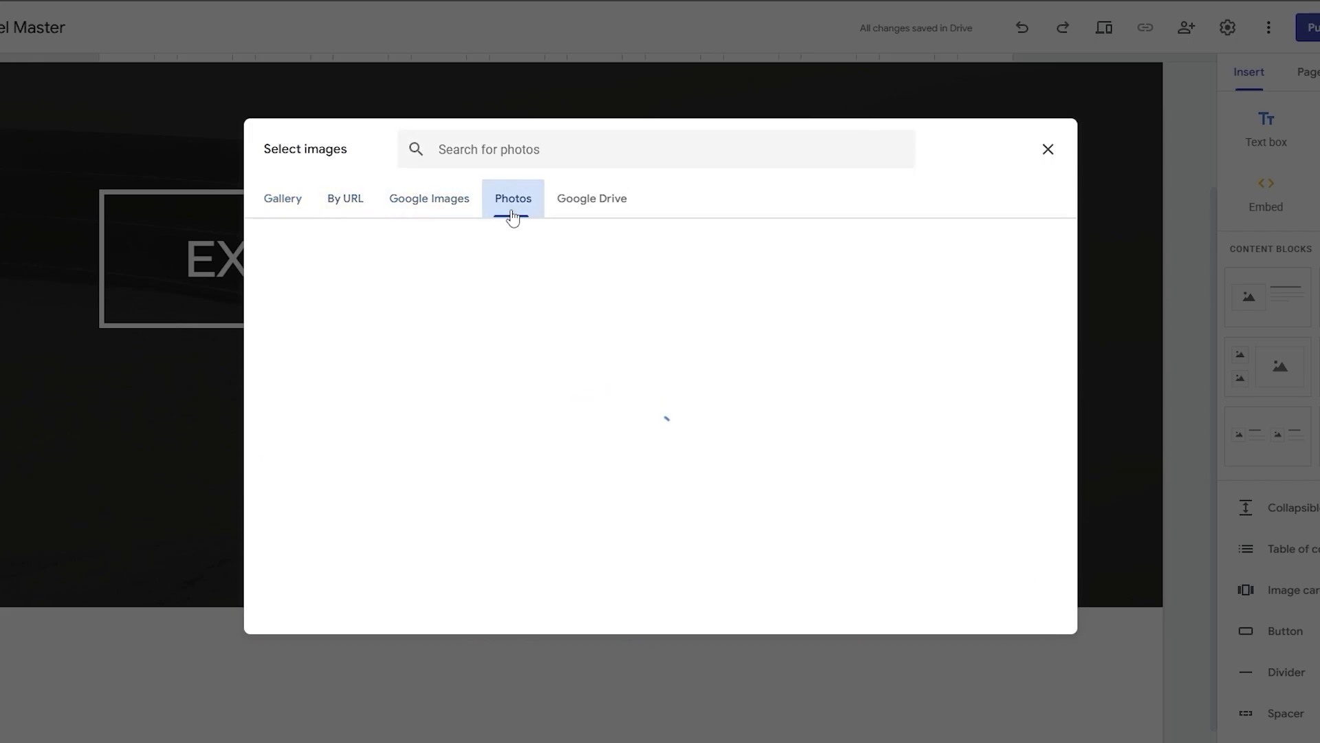
{"action": "left_click", "coordinate": [568, 220]}
{"action": "left_click", "coordinate": [413, 202]}
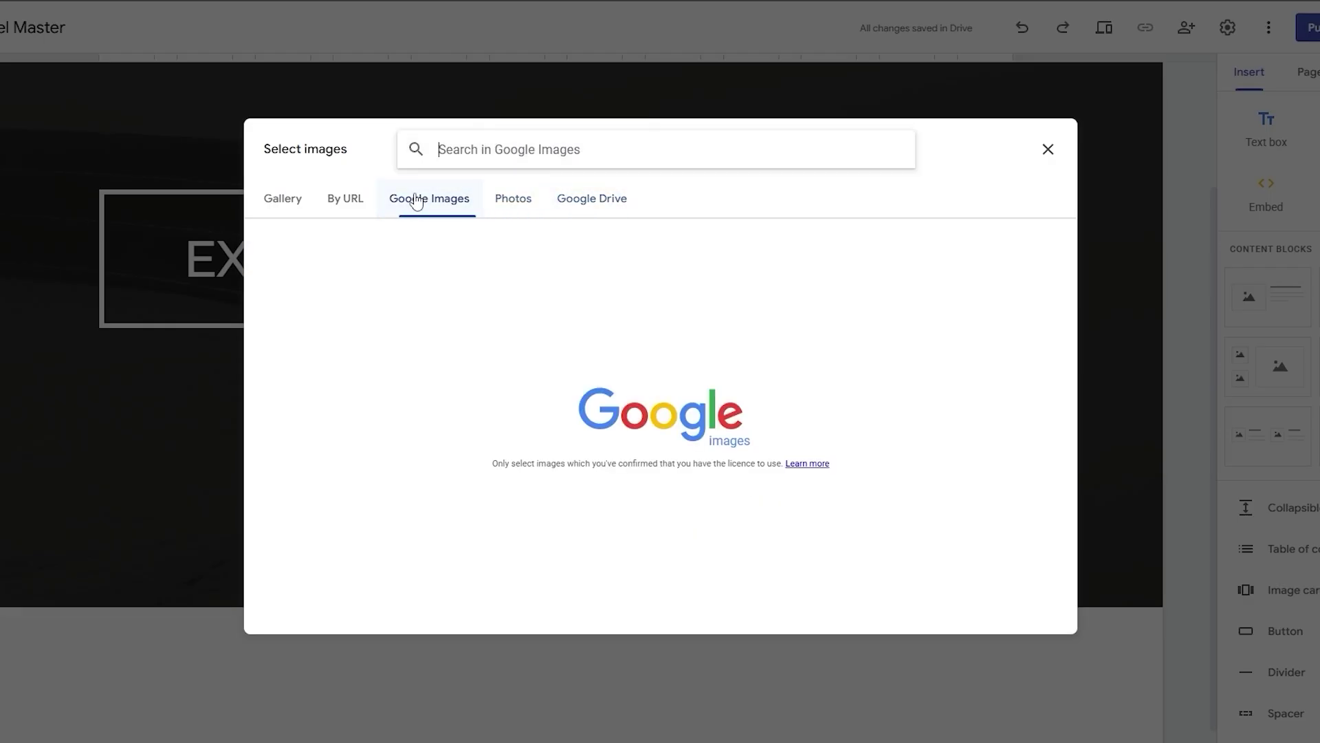
{"action": "left_click", "coordinate": [345, 202]}
{"action": "left_click", "coordinate": [288, 210]}
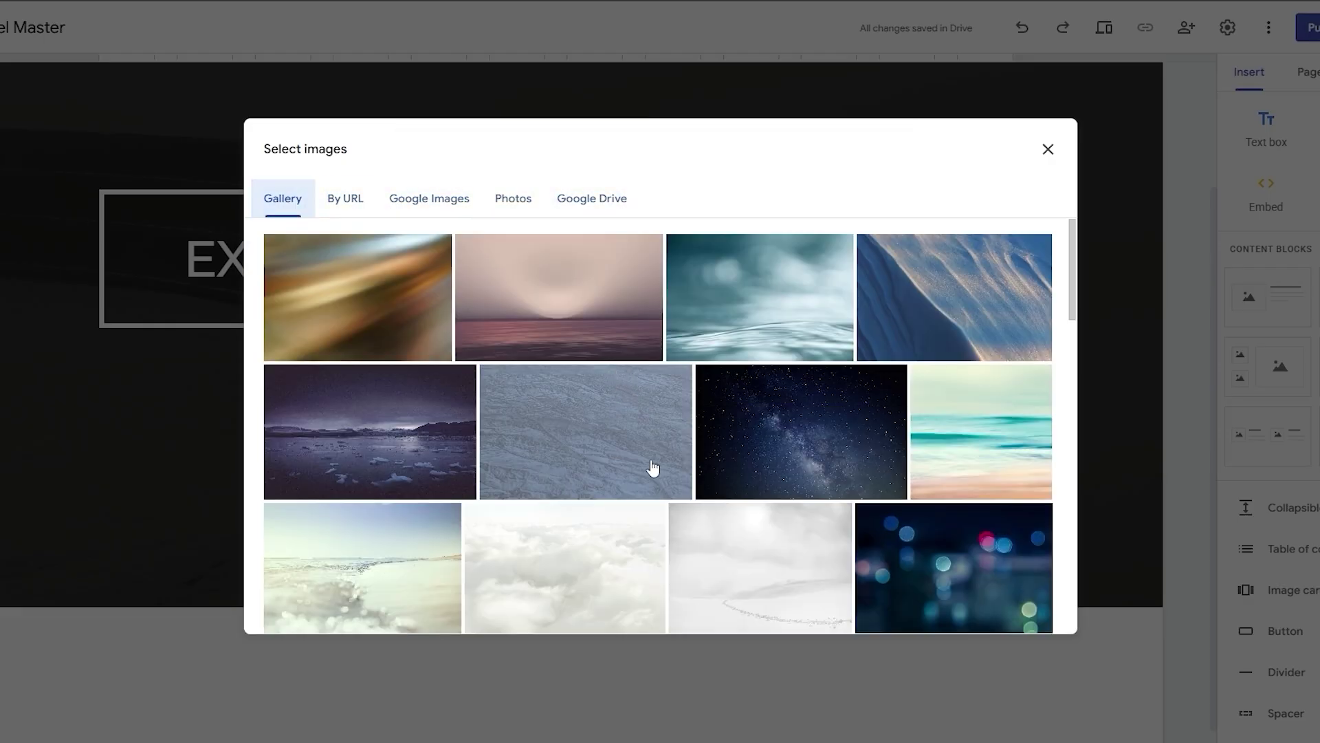
{"action": "scroll", "coordinate": [653, 468], "scroll_direction": "down", "scroll_amount": 15}
{"action": "scroll", "coordinate": [652, 463], "scroll_direction": "up", "scroll_amount": 15}
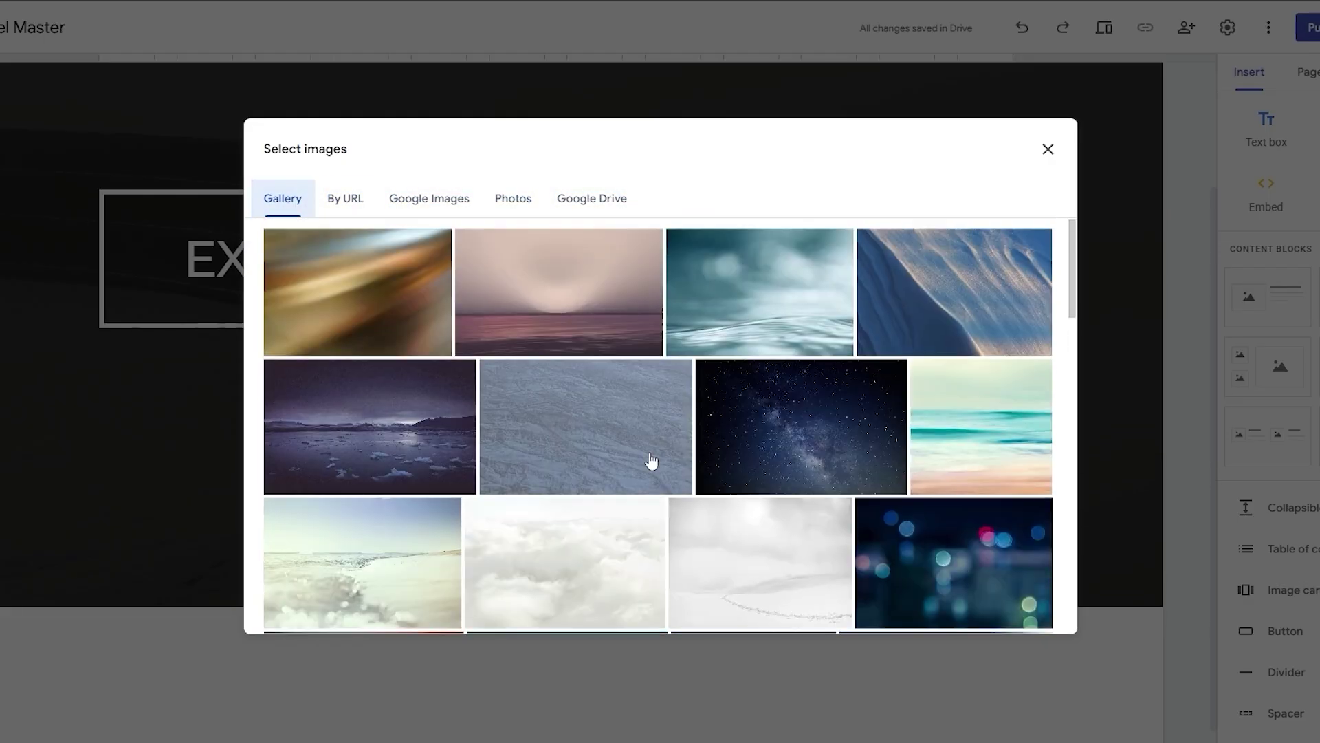
{"action": "scroll", "coordinate": [953, 467], "scroll_direction": "down", "scroll_amount": 5}
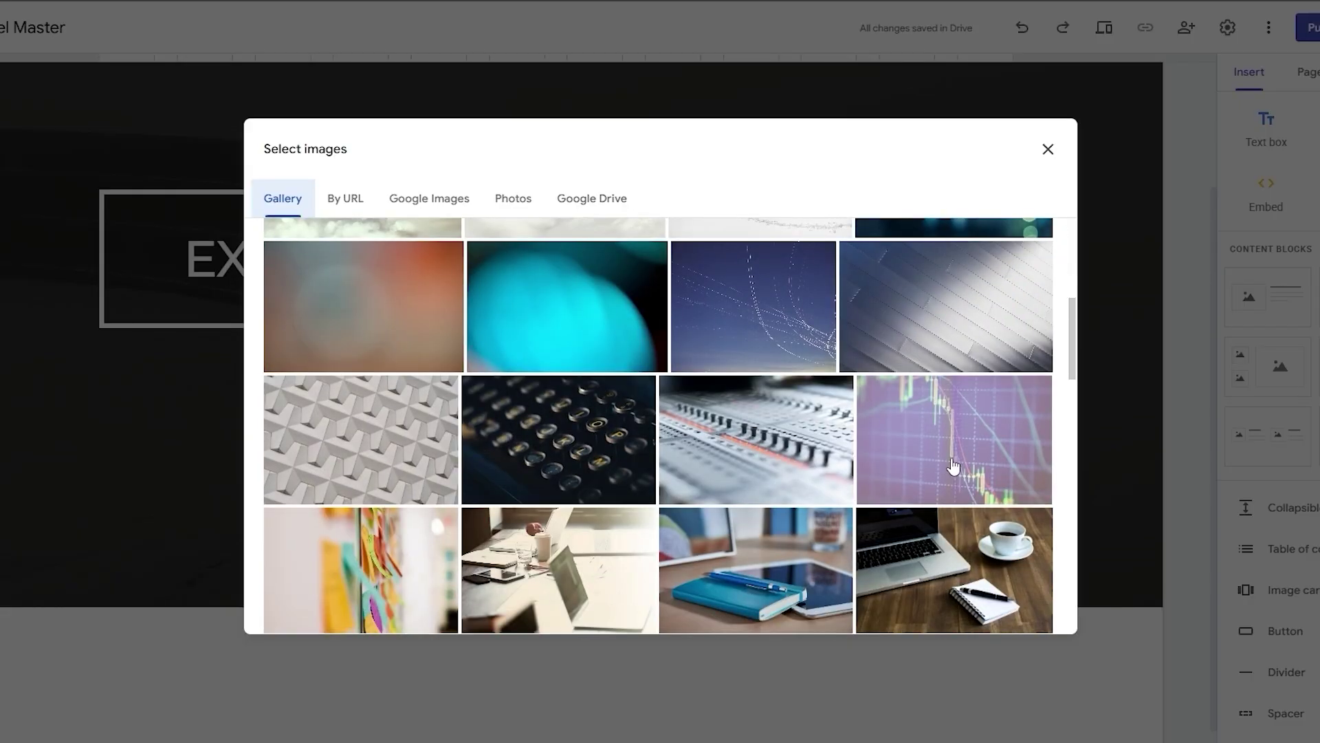
{"action": "scroll", "coordinate": [946, 469], "scroll_direction": "down", "scroll_amount": 8}
{"action": "scroll", "coordinate": [946, 468], "scroll_direction": "up", "scroll_amount": 6}
Search Google Images for 'MOUNTAINS' and insert a snowy mountain photo as the header background.
{"action": "left_click", "coordinate": [387, 214]}
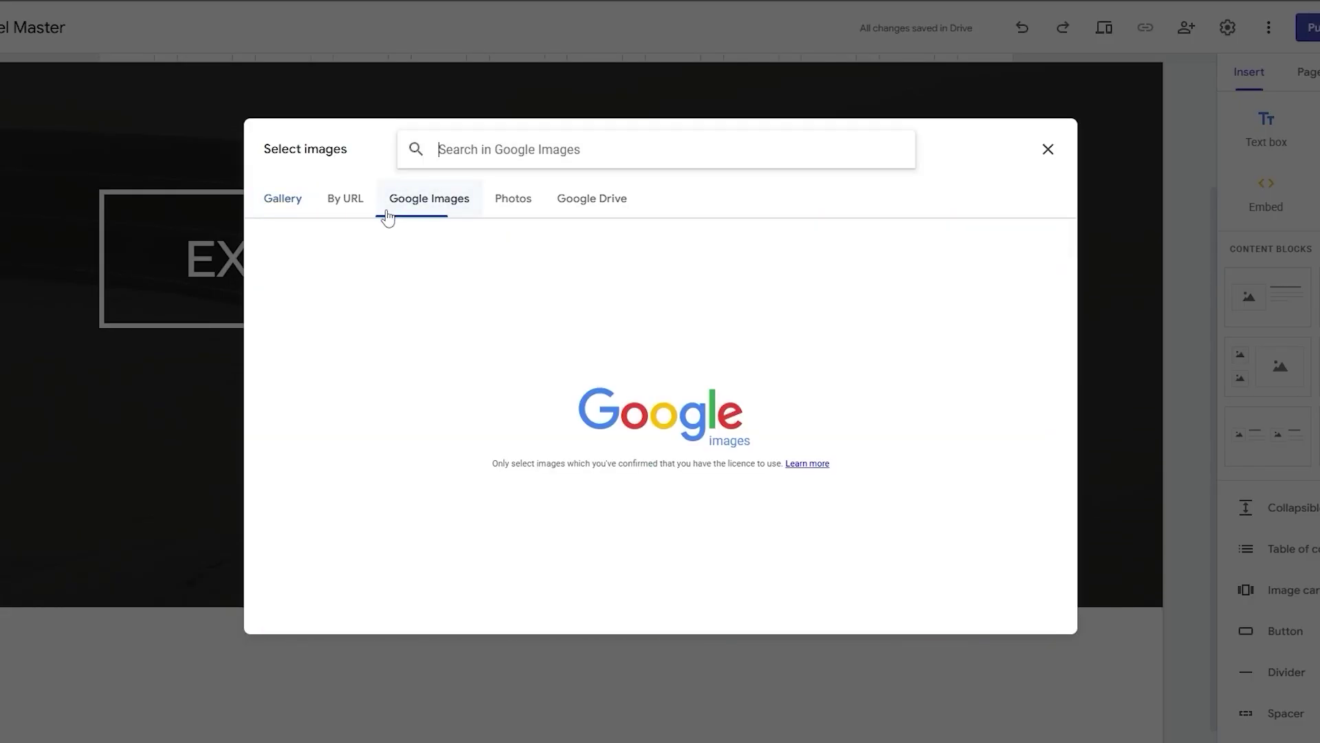
{"action": "left_click", "coordinate": [537, 149]}
{"action": "type", "text": "MOUNTAINS"}
{"action": "key", "text": "Return"}
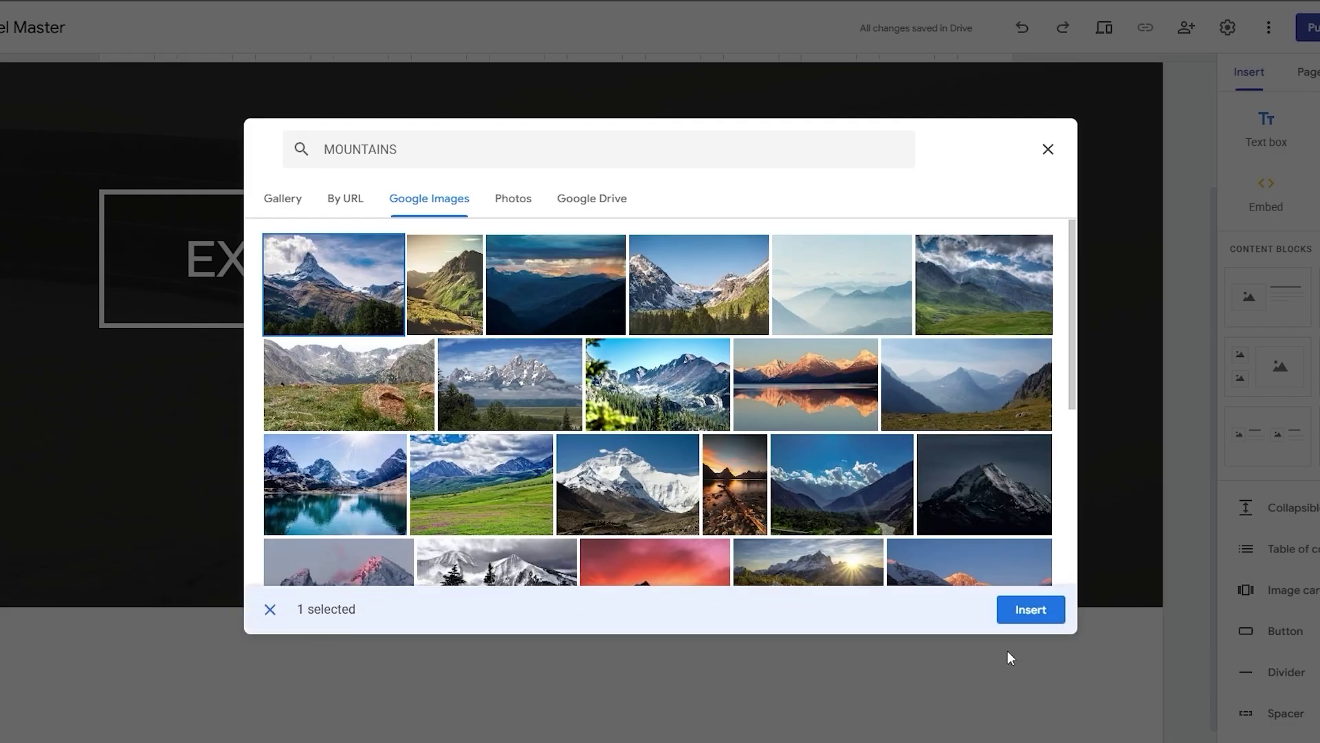
{"action": "left_click", "coordinate": [1030, 609]}
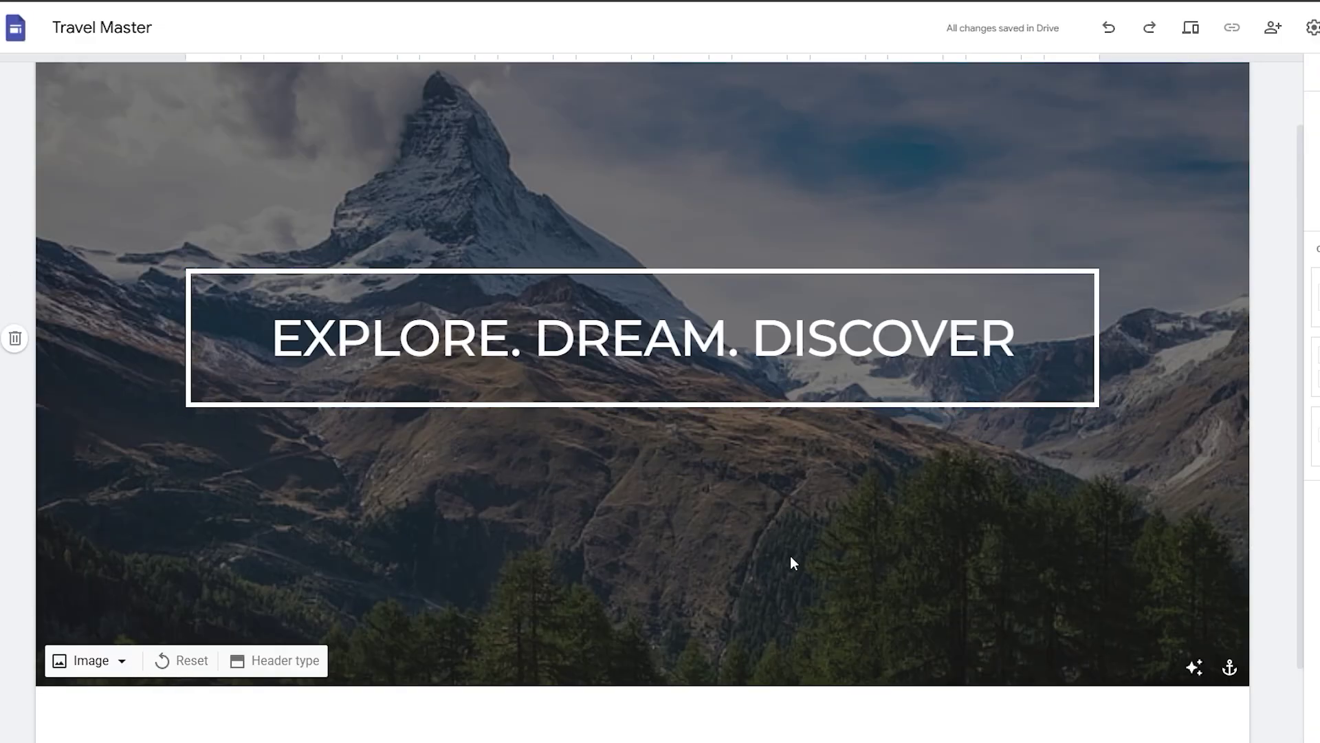
Switch the header to a Large banner, abandoning an attempted image upload.
{"action": "left_click", "coordinate": [83, 581]}
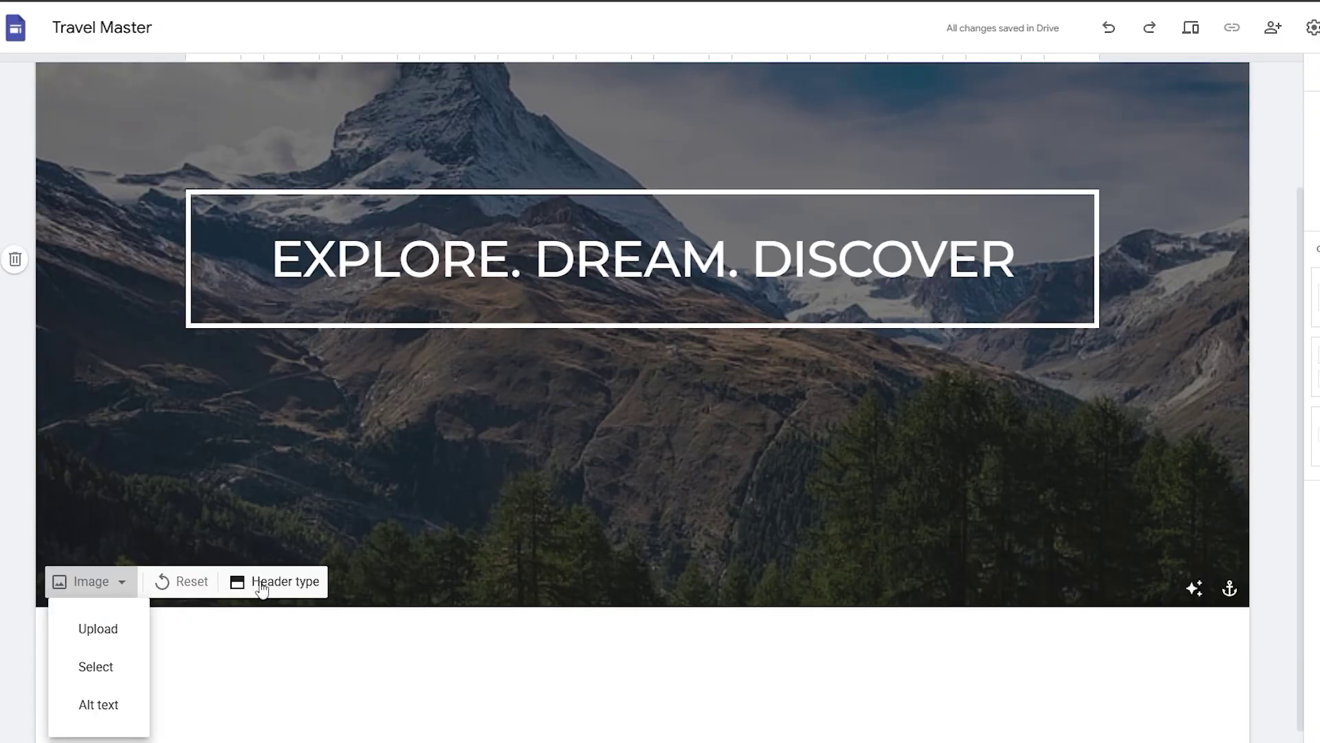
{"action": "left_click", "coordinate": [271, 581]}
{"action": "left_click", "coordinate": [220, 575]}
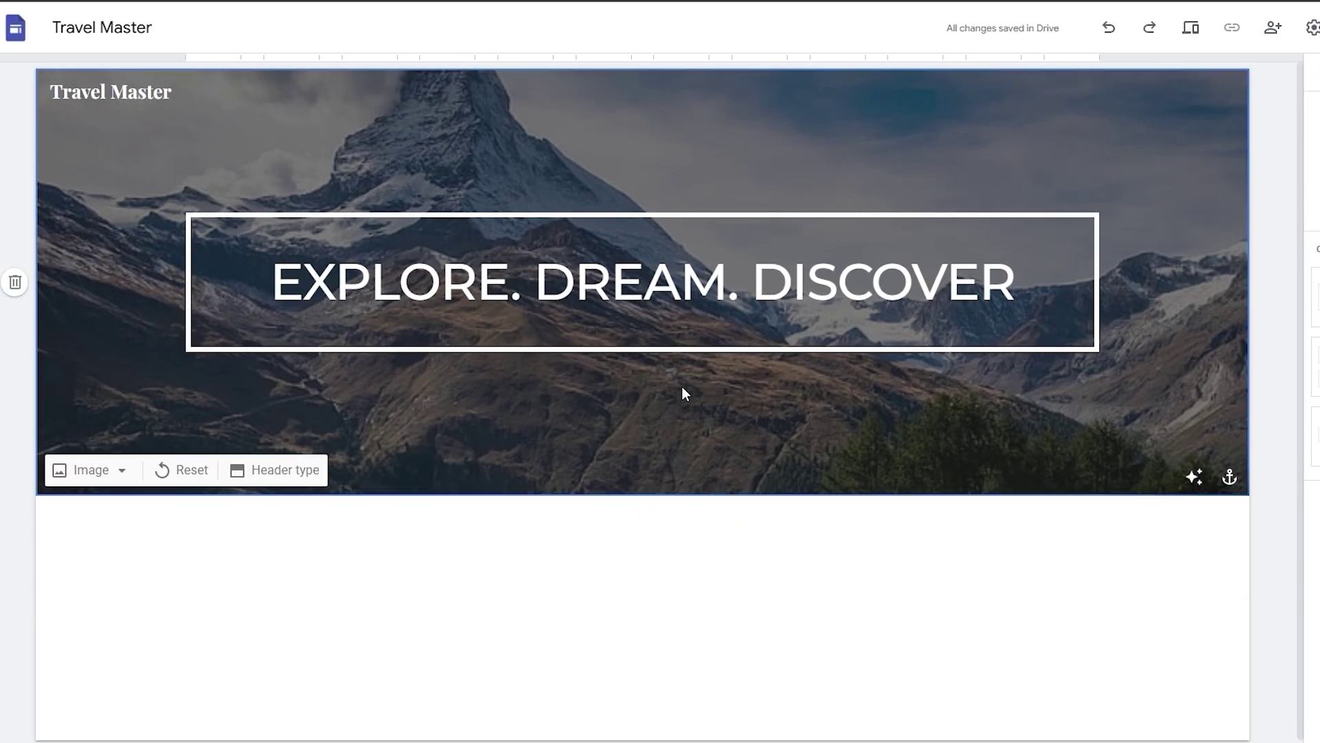
{"action": "left_click", "coordinate": [72, 474]}
{"action": "left_click", "coordinate": [110, 516]}
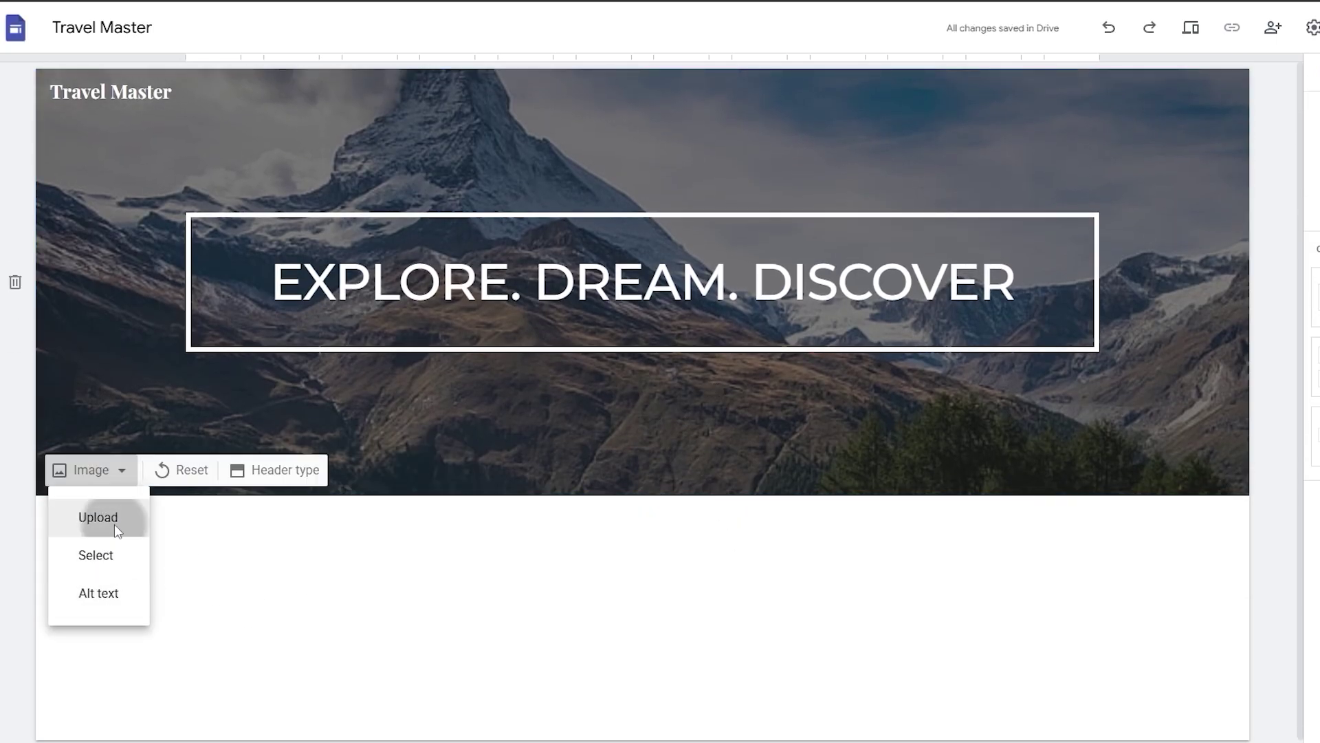
{"action": "left_click", "coordinate": [803, 516]}
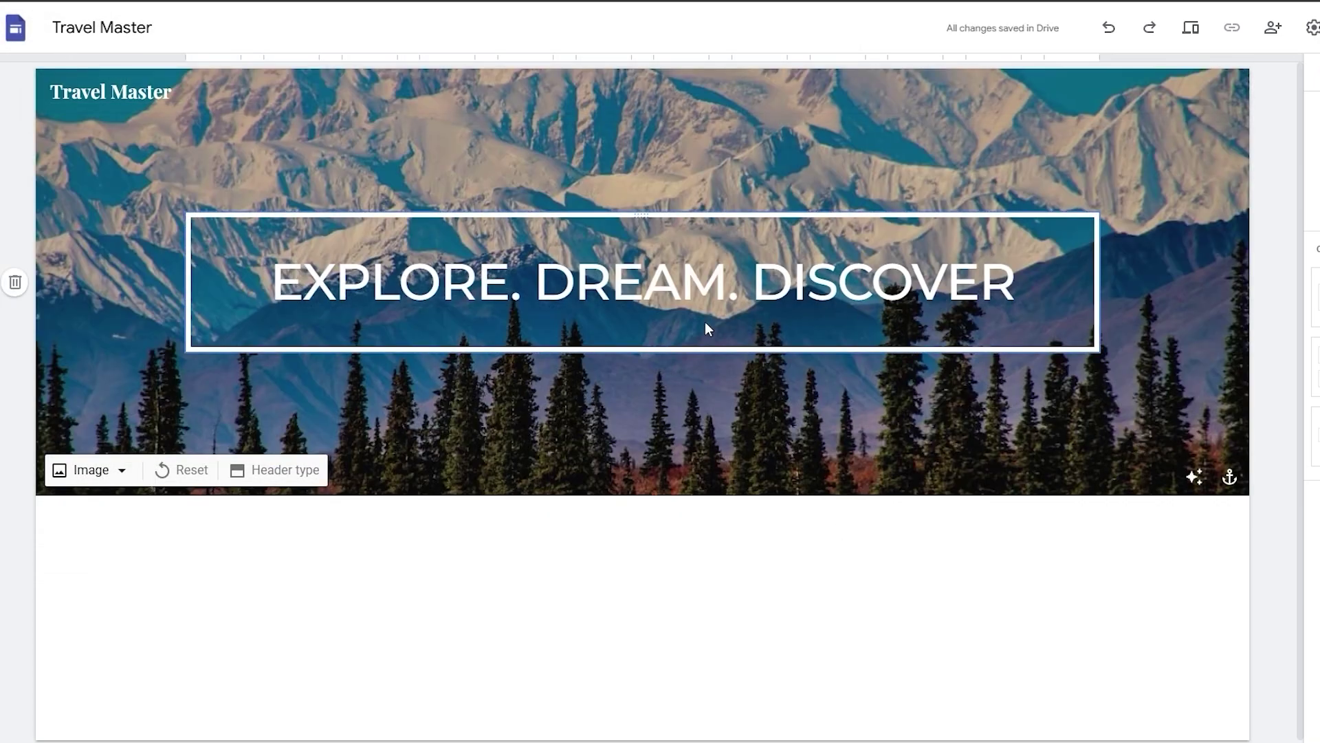
Search Google Images for 'mountains' and insert a dark snowy peak photo behind the title.
{"action": "left_click", "coordinate": [113, 470]}
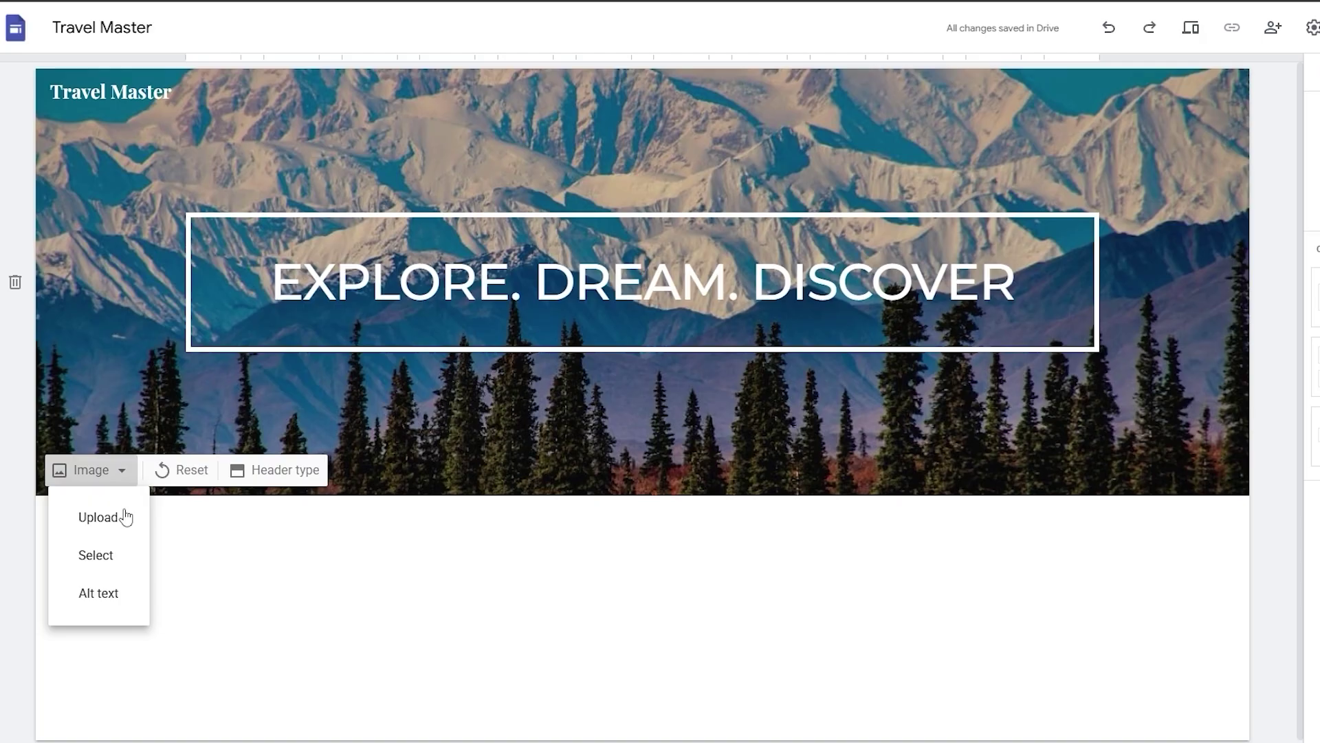
{"action": "left_click", "coordinate": [121, 563]}
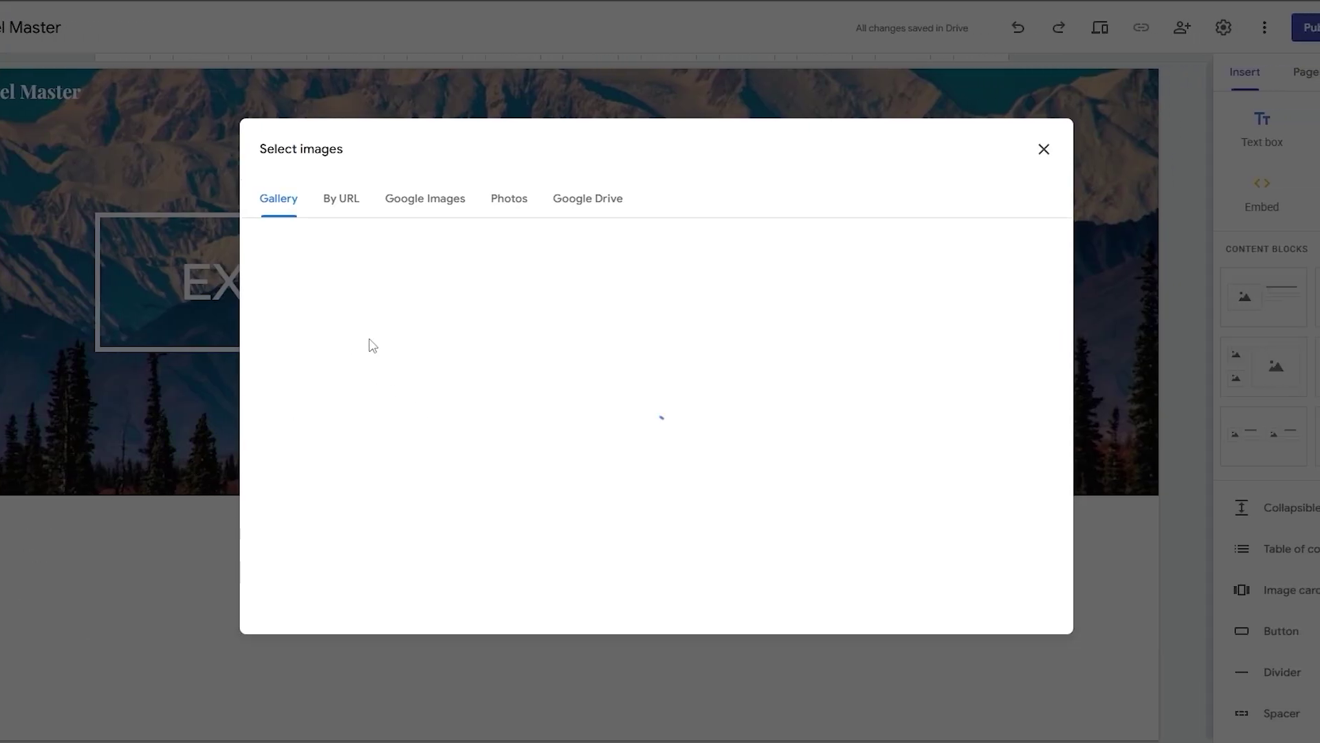
{"action": "left_click", "coordinate": [477, 204]}
{"action": "type", "text": "m"}
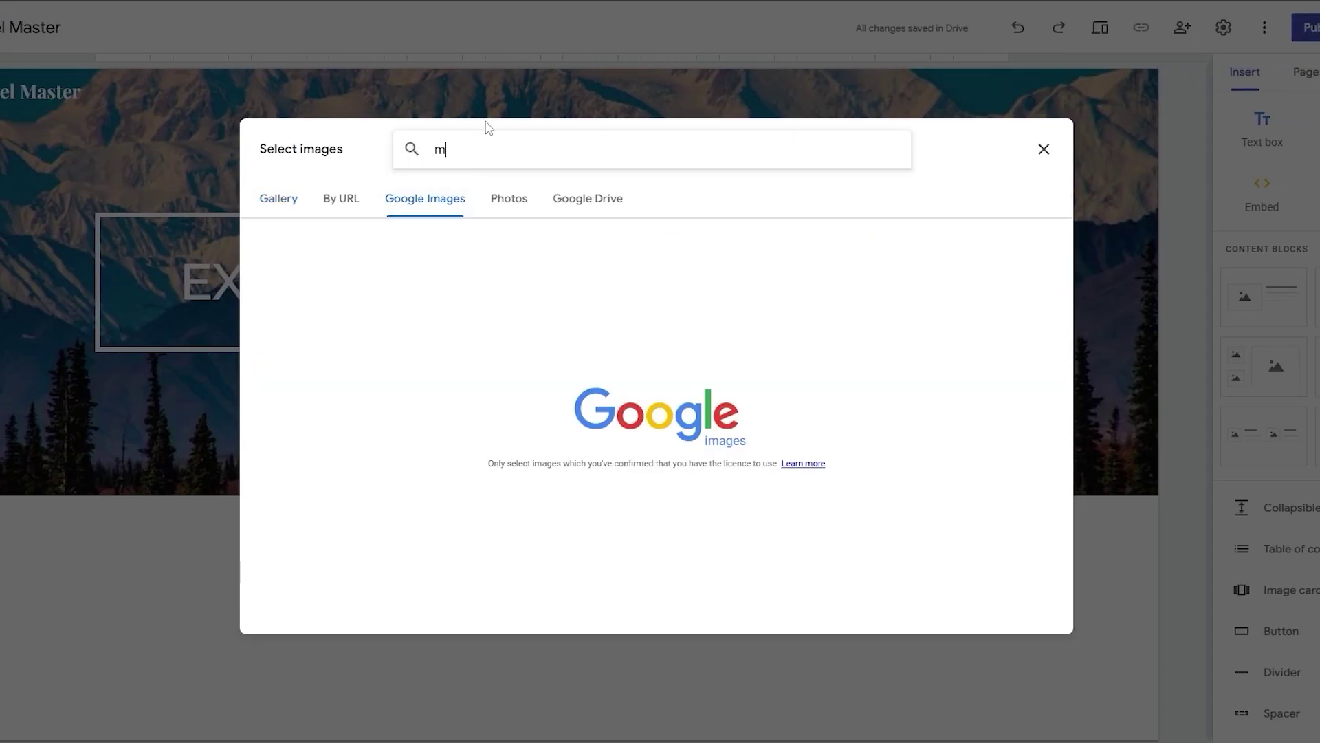
{"action": "type", "text": "ountains"}
{"action": "key", "text": "Return"}
{"action": "left_click", "coordinate": [832, 481]}
{"action": "left_click", "coordinate": [1038, 610]}
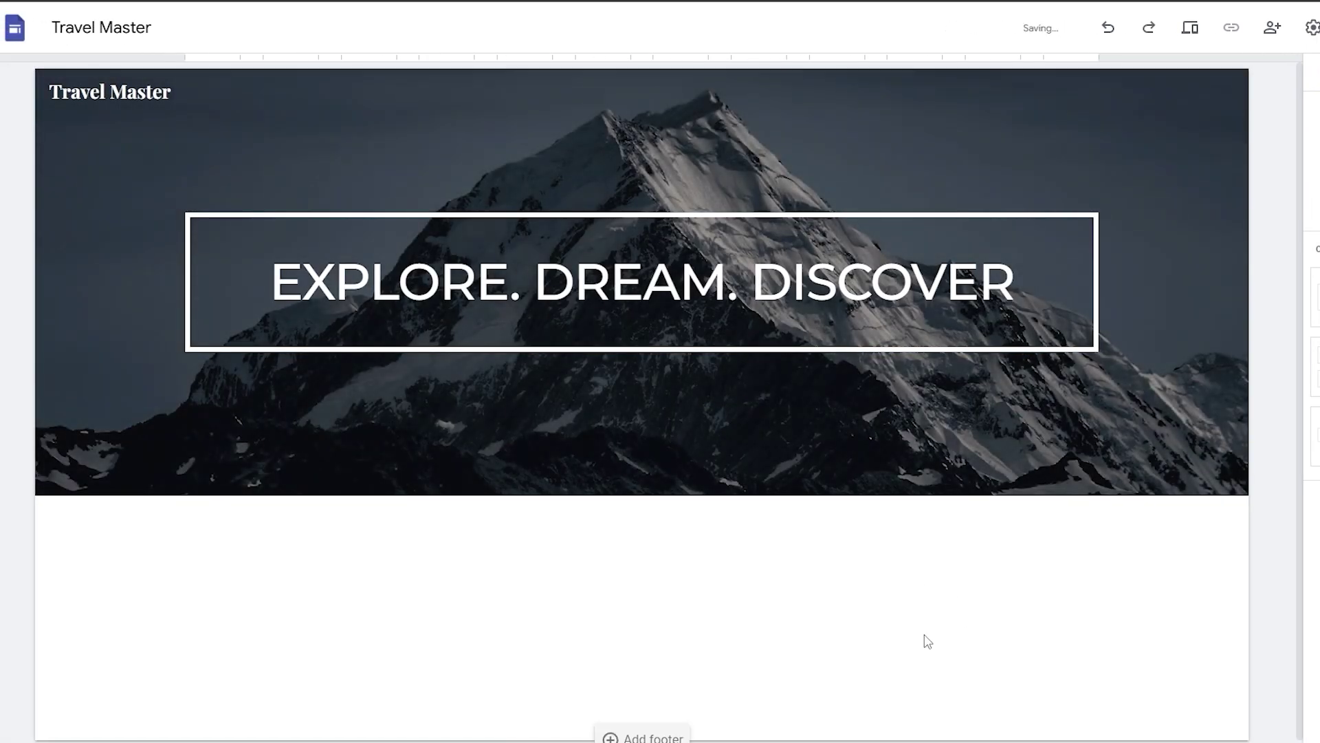
Add a Sub-heading text box under the title containing the pasted travel blog description.
{"action": "double_click", "coordinate": [1197, 480]}
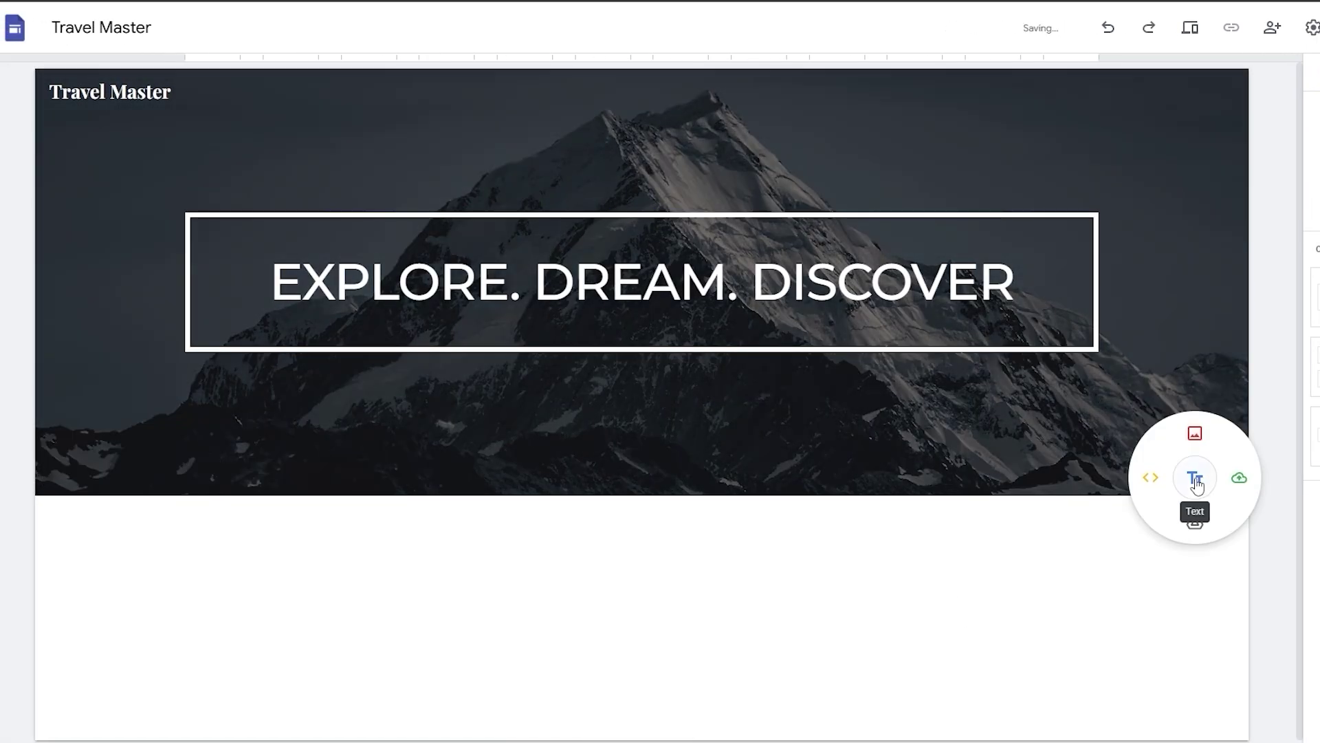
{"action": "left_click", "coordinate": [1195, 482]}
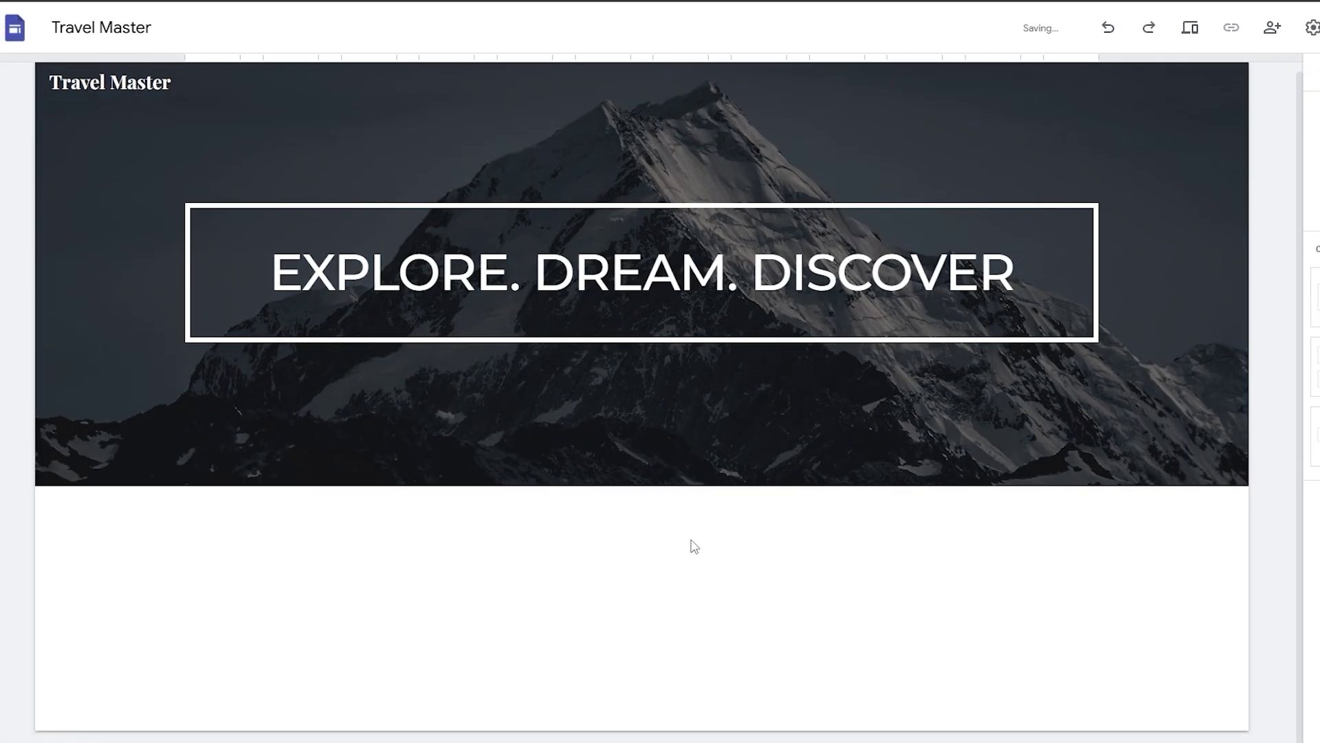
{"action": "mouse_move", "coordinate": [447, 399]}
{"action": "double_click", "coordinate": [492, 409]}
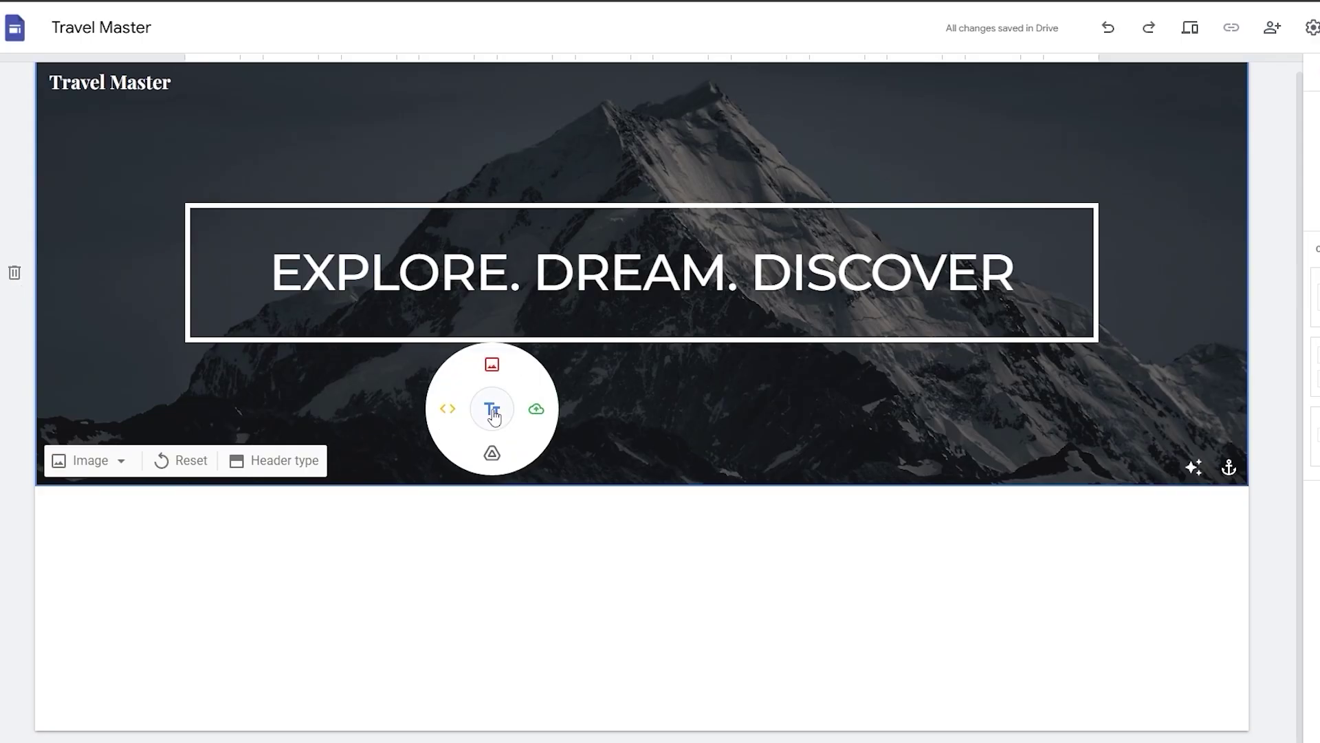
{"action": "left_click", "coordinate": [489, 397]}
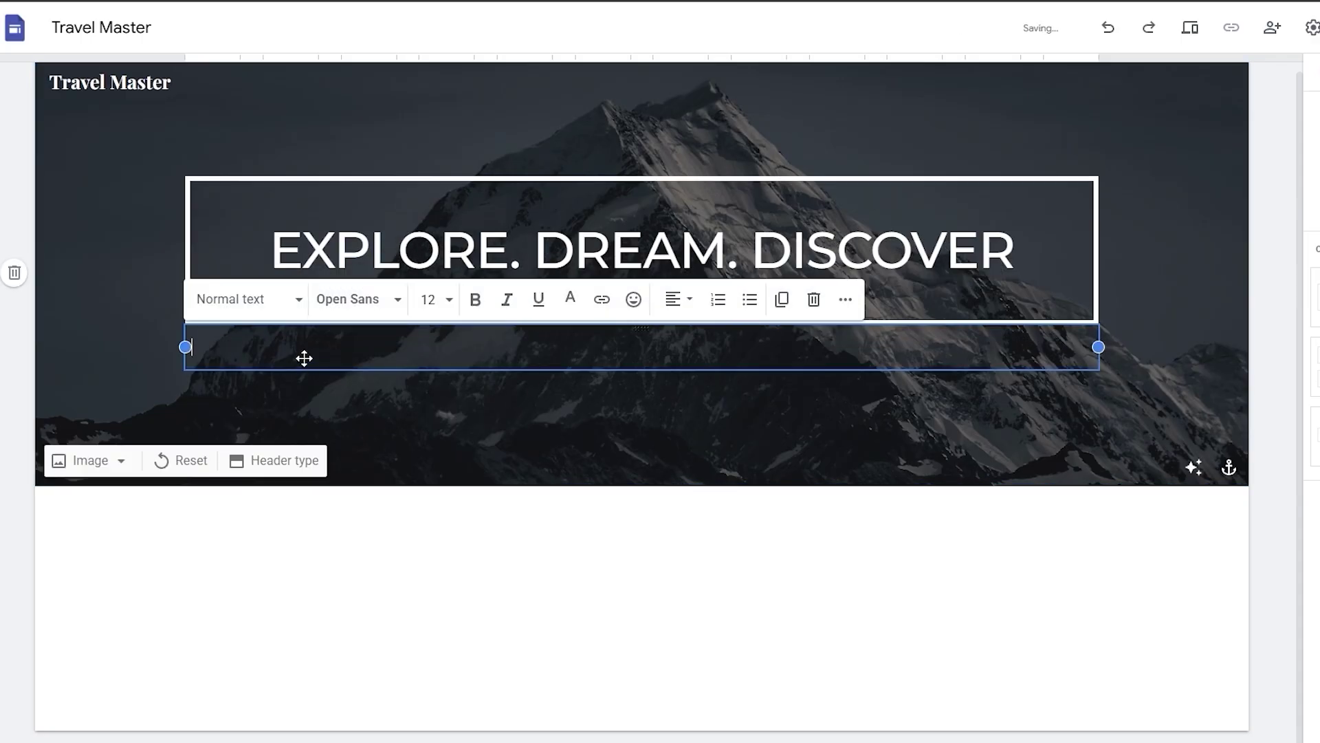
{"action": "left_click", "coordinate": [262, 307]}
{"action": "left_click", "coordinate": [246, 448]}
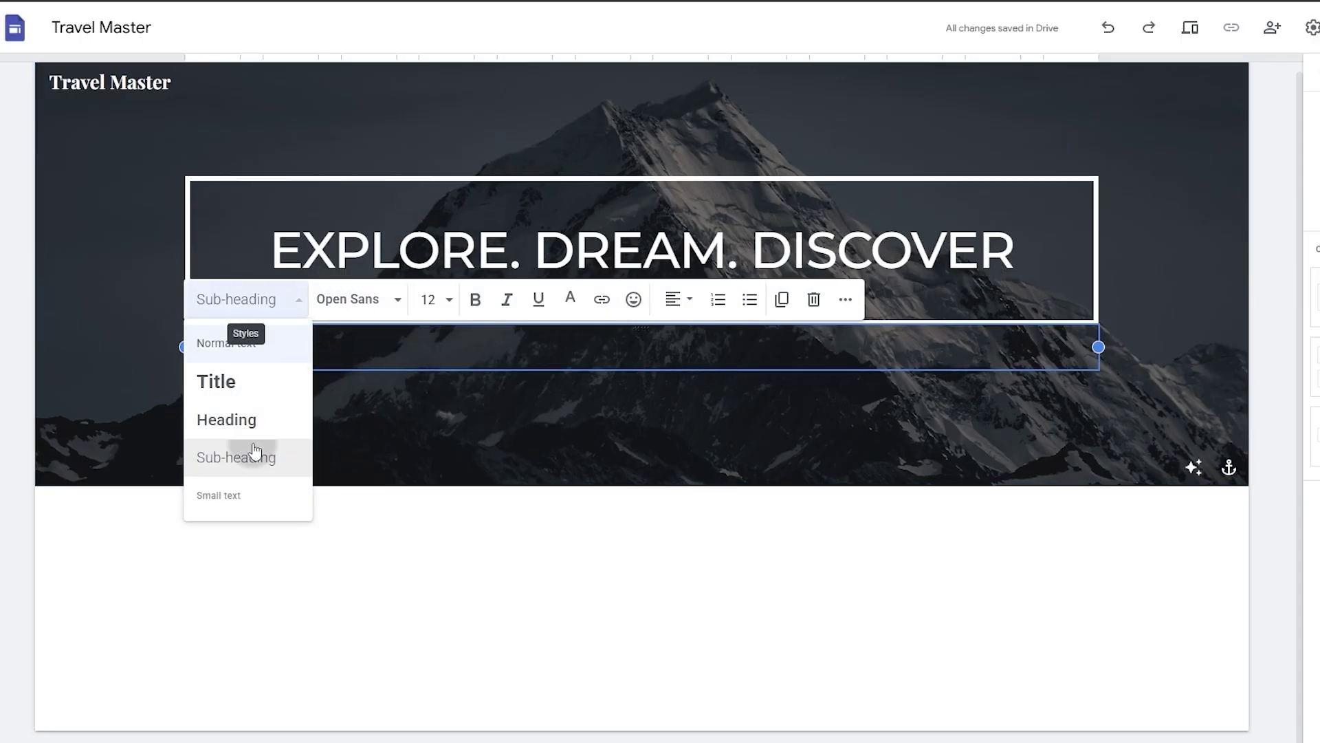
{"action": "type", "text": "This is a travelBlog Featuring beautiful destinations, new experiences and hidden places"}
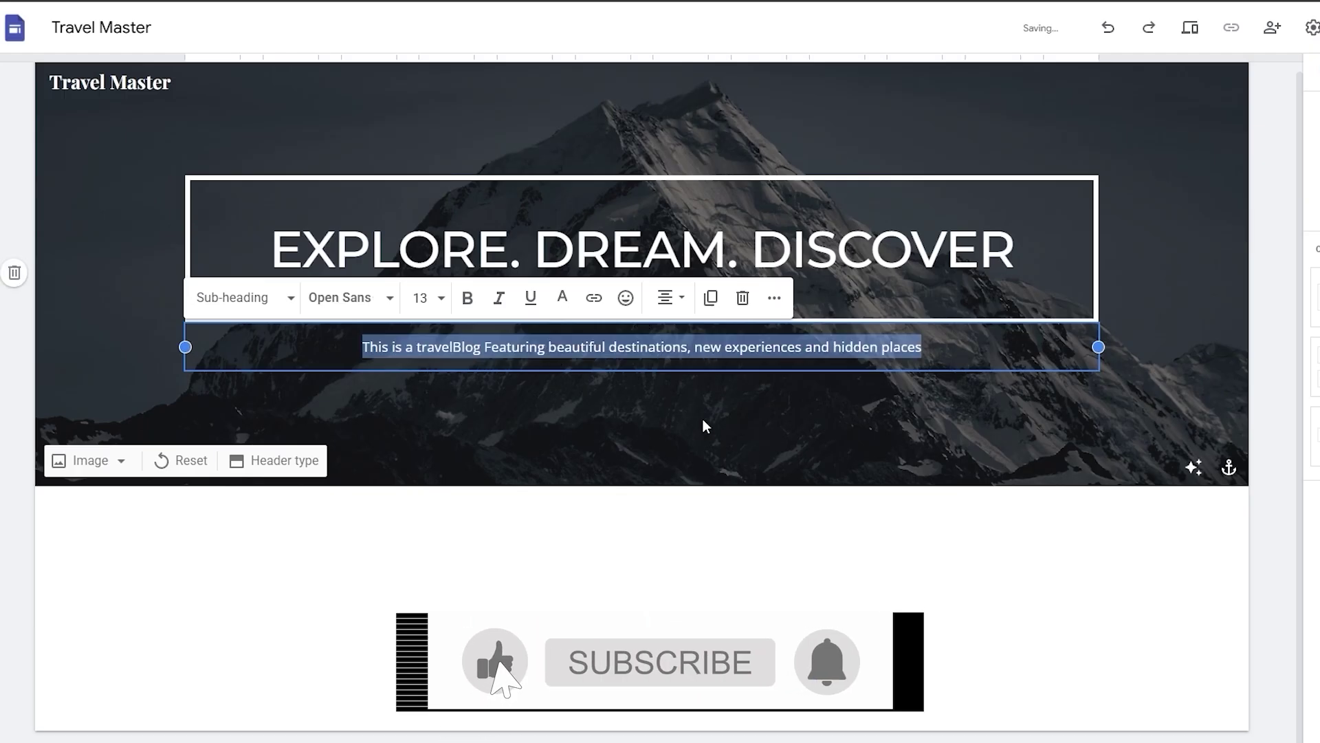
{"action": "left_click", "coordinate": [725, 420]}
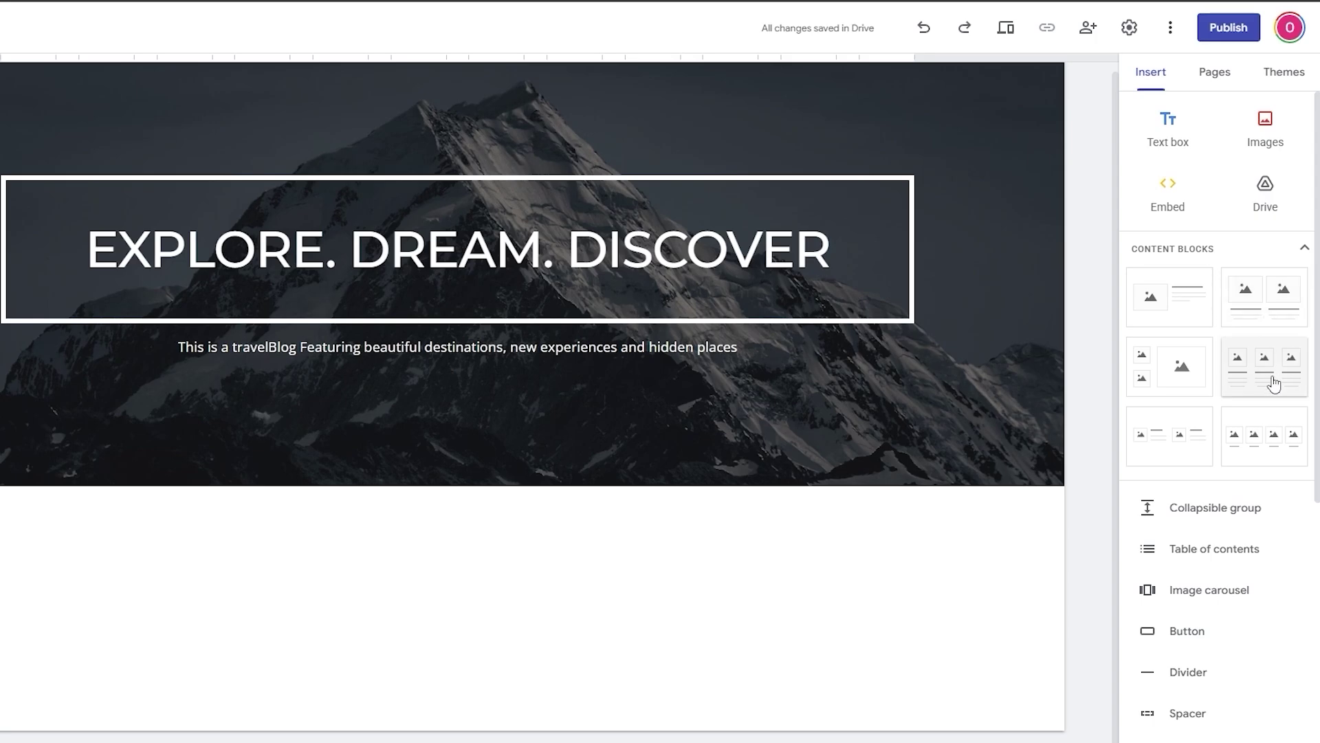
Add an image-and-text block with a Sphinx photo and 'HOW TO VISIT THE PYRAMIDS IN EGYPT' post.
{"action": "left_click", "coordinate": [1187, 302]}
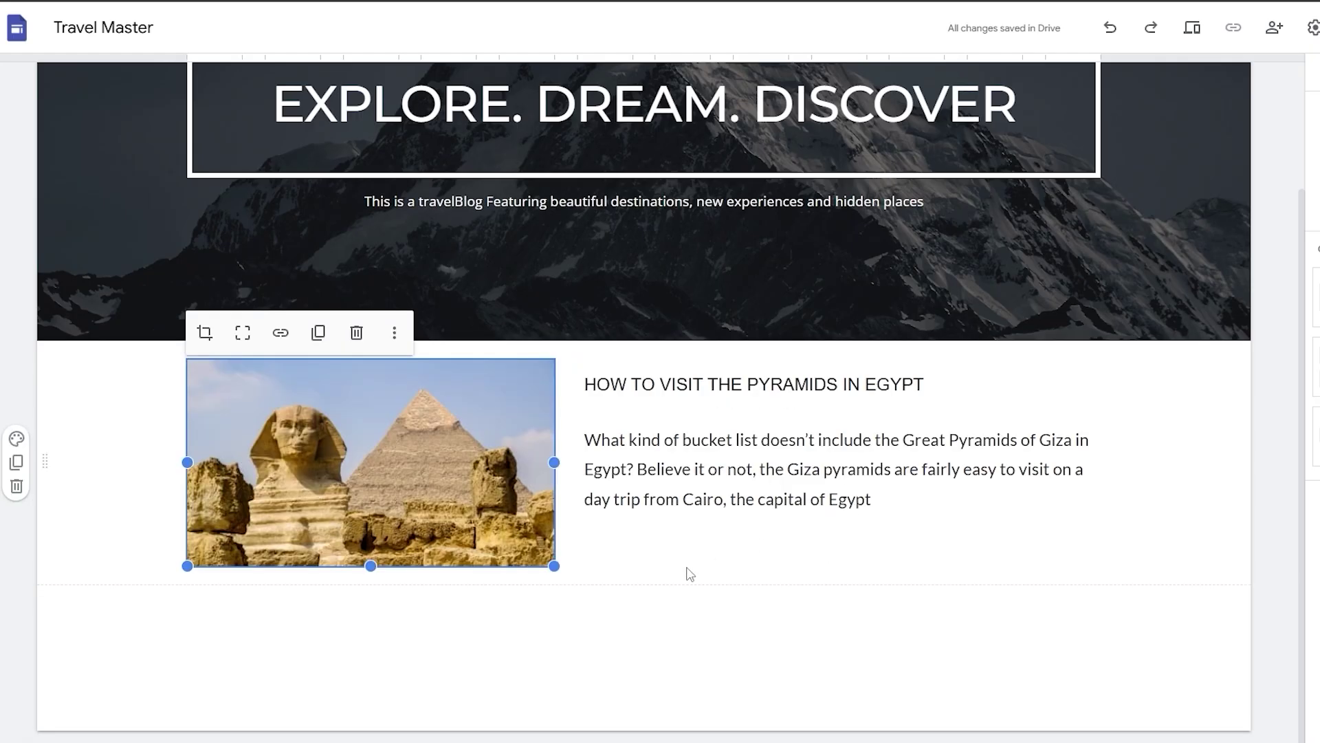
{"action": "left_click", "coordinate": [690, 574]}
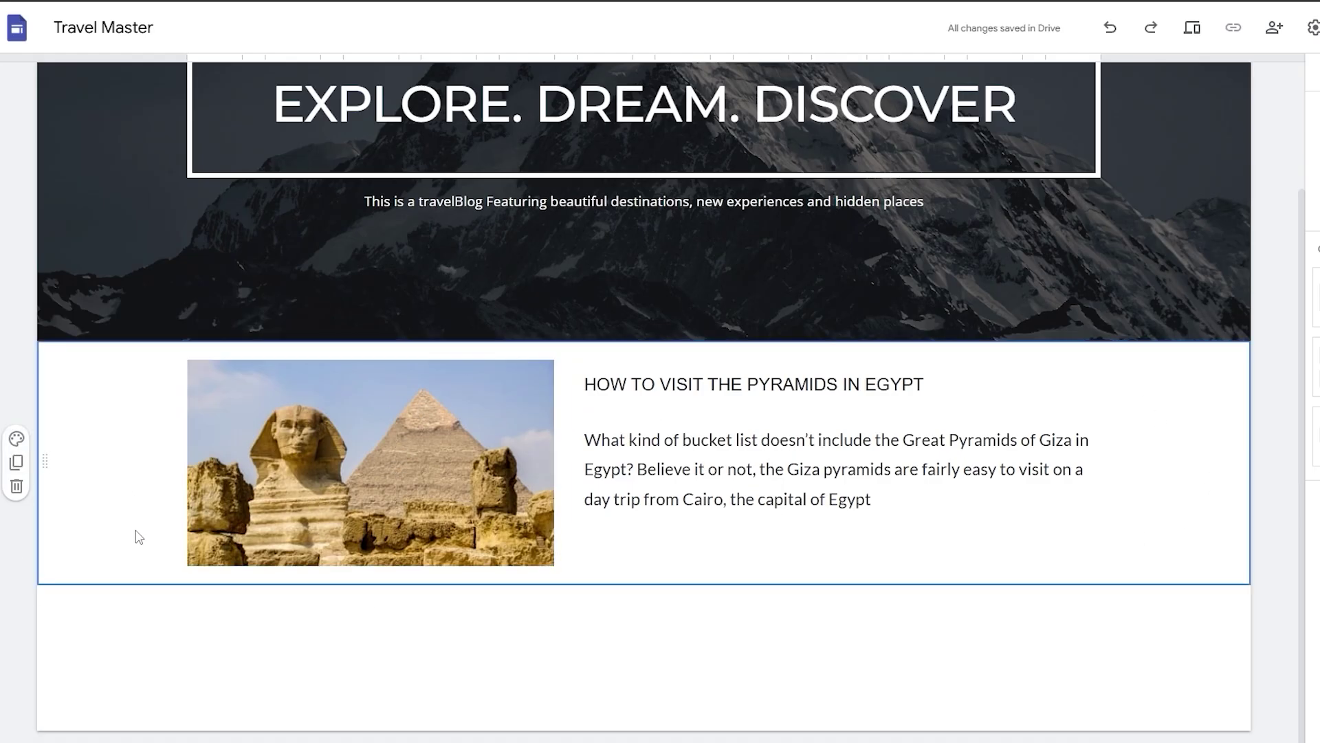
{"action": "left_click", "coordinate": [49, 497]}
{"action": "left_click_drag", "start_coordinate": [49, 497], "coordinate": [32, 690]}
{"action": "double_click", "coordinate": [613, 667]}
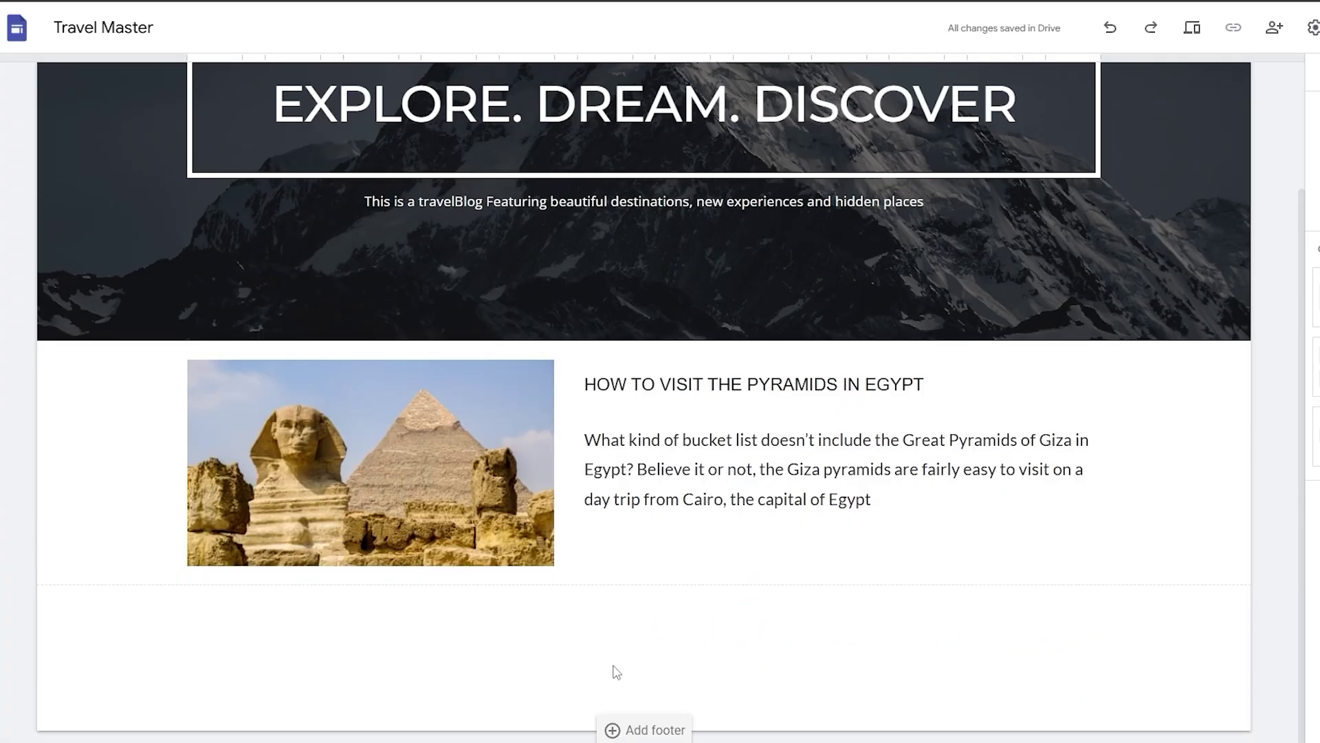
Add a footer, then insert a Travel Guides text section and drag it above the pyramids post.
{"action": "left_click", "coordinate": [643, 730]}
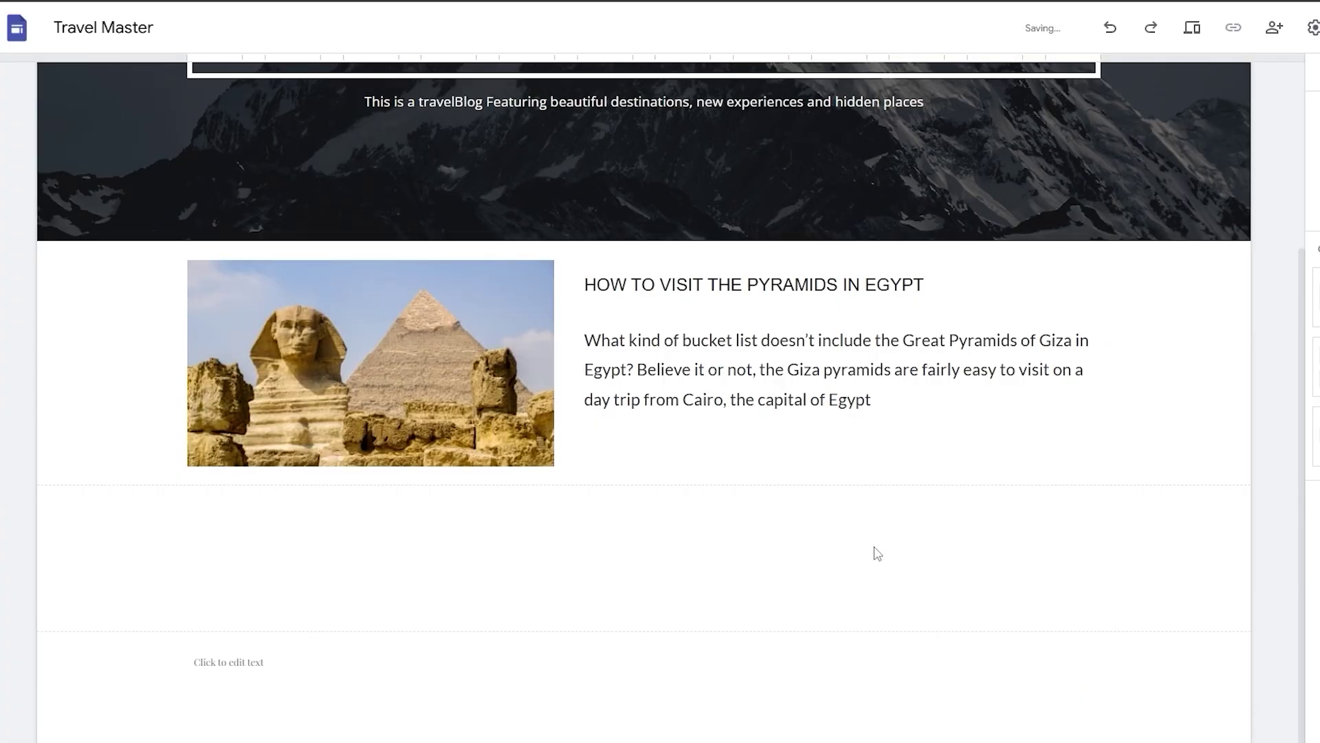
{"action": "double_click", "coordinate": [575, 580]}
{"action": "left_click", "coordinate": [570, 570]}
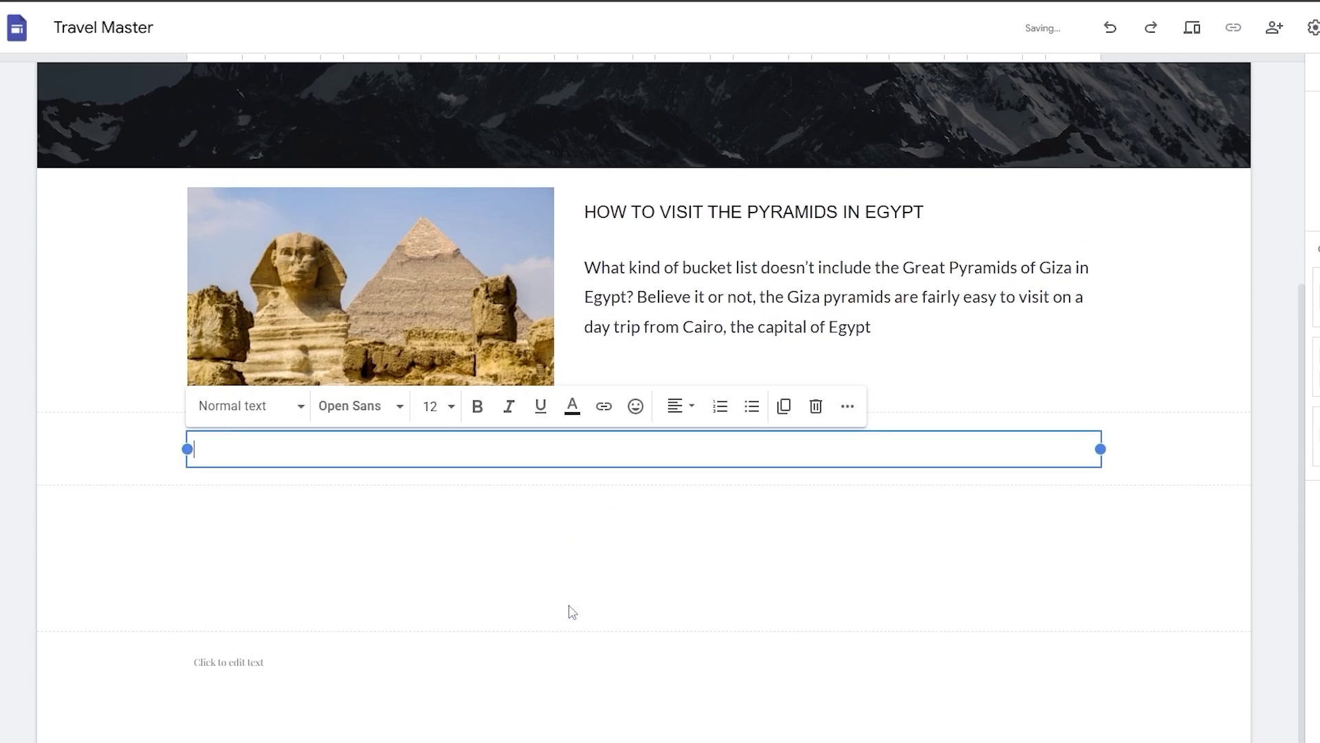
{"action": "left_click", "coordinate": [323, 497]}
{"action": "left_click_drag", "start_coordinate": [48, 450], "coordinate": [93, 234]}
{"action": "scroll", "coordinate": [627, 446], "scroll_direction": "up", "scroll_amount": 3}
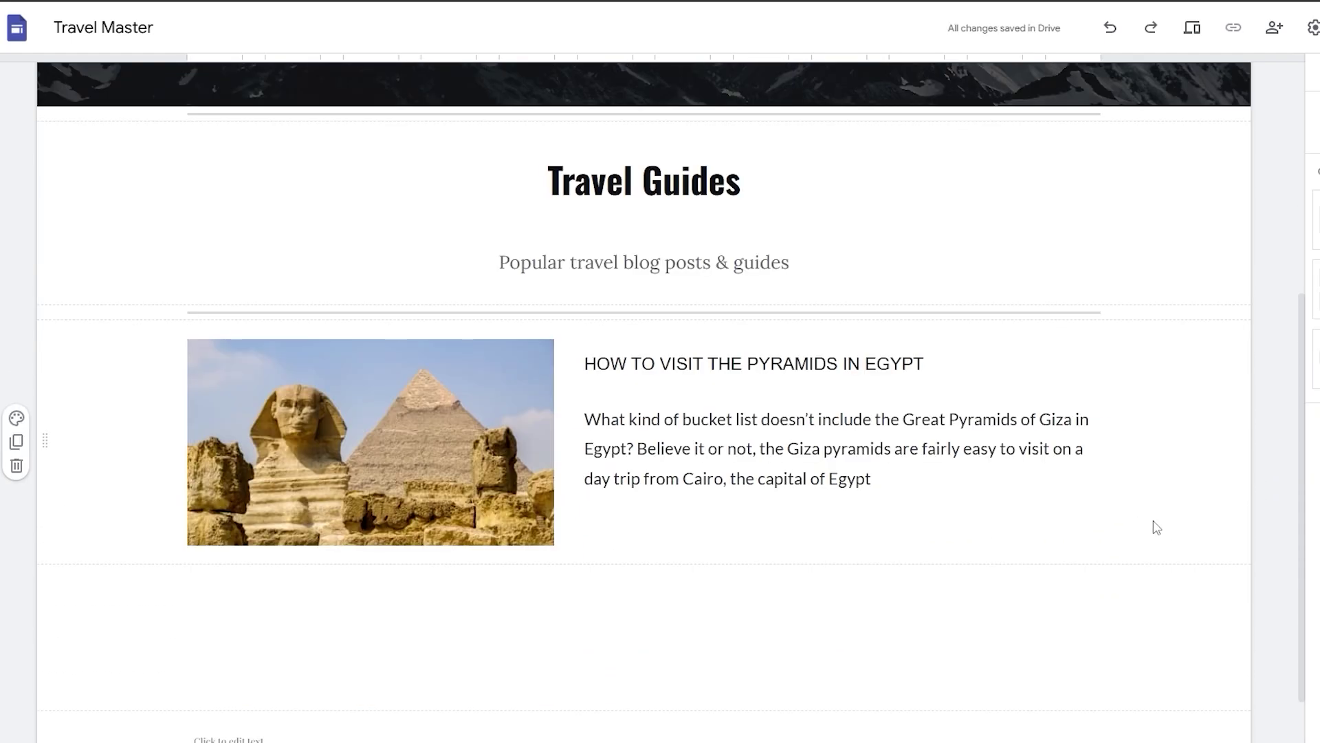
{"action": "scroll", "coordinate": [805, 472], "scroll_direction": "up", "scroll_amount": 2}
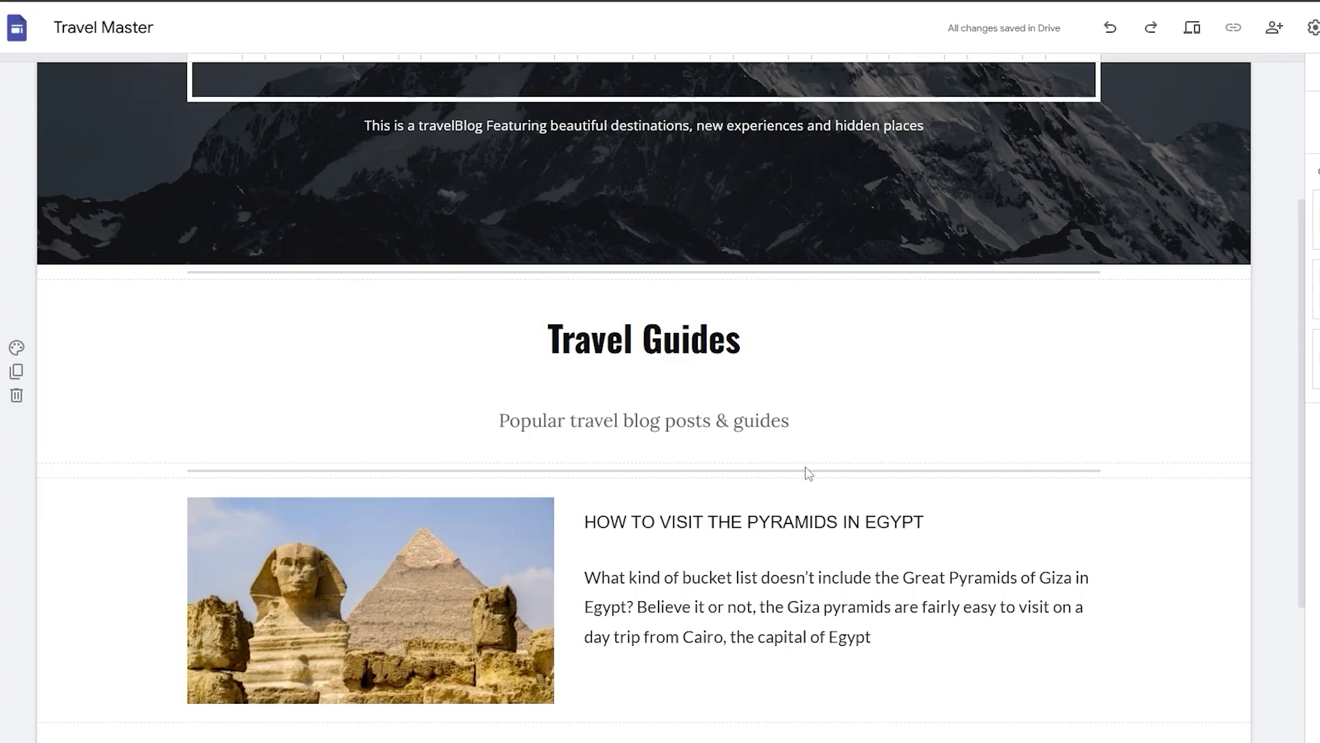
{"action": "scroll", "coordinate": [520, 442], "scroll_direction": "down", "scroll_amount": 2}
{"action": "scroll", "coordinate": [520, 442], "scroll_direction": "down", "scroll_amount": 2}
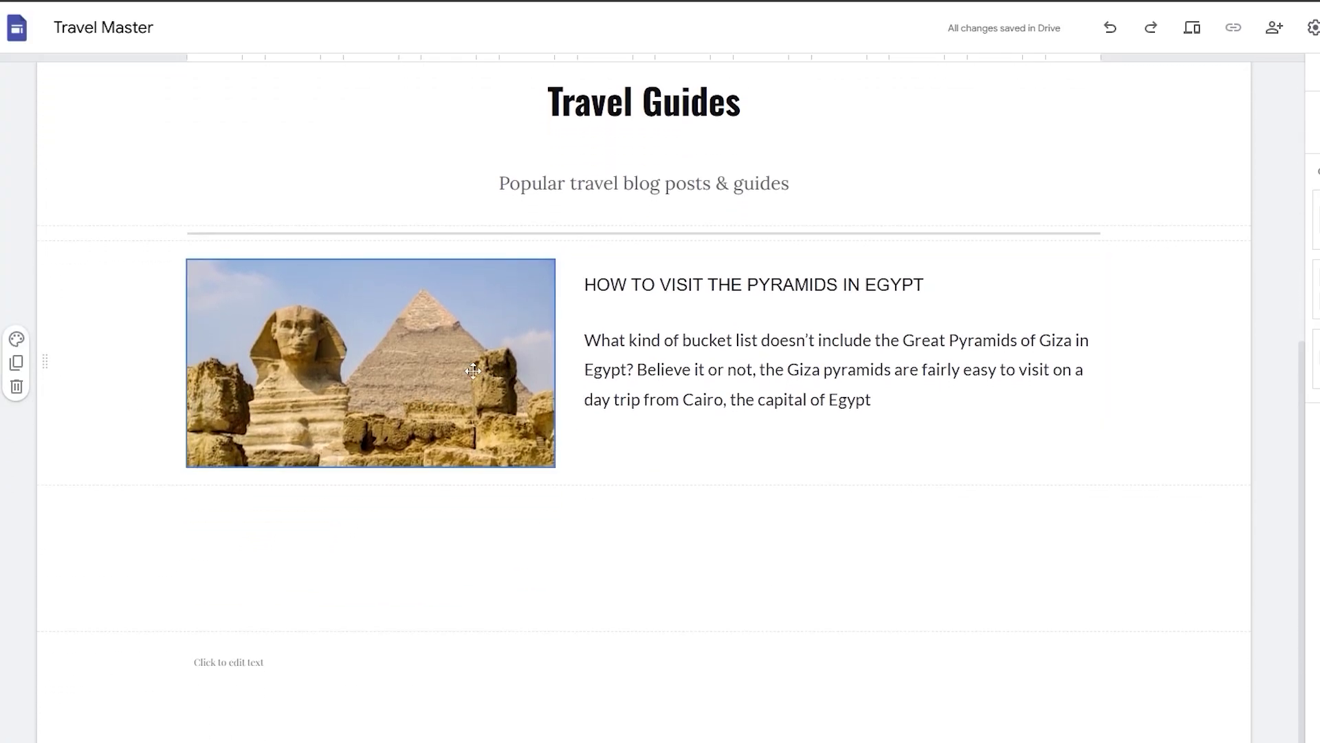
Add a new page named 'HOW TO VISIT THE PYRAMIDS IN EGYPT', copying the name from the pyramids heading.
{"action": "left_click", "coordinate": [1228, 79]}
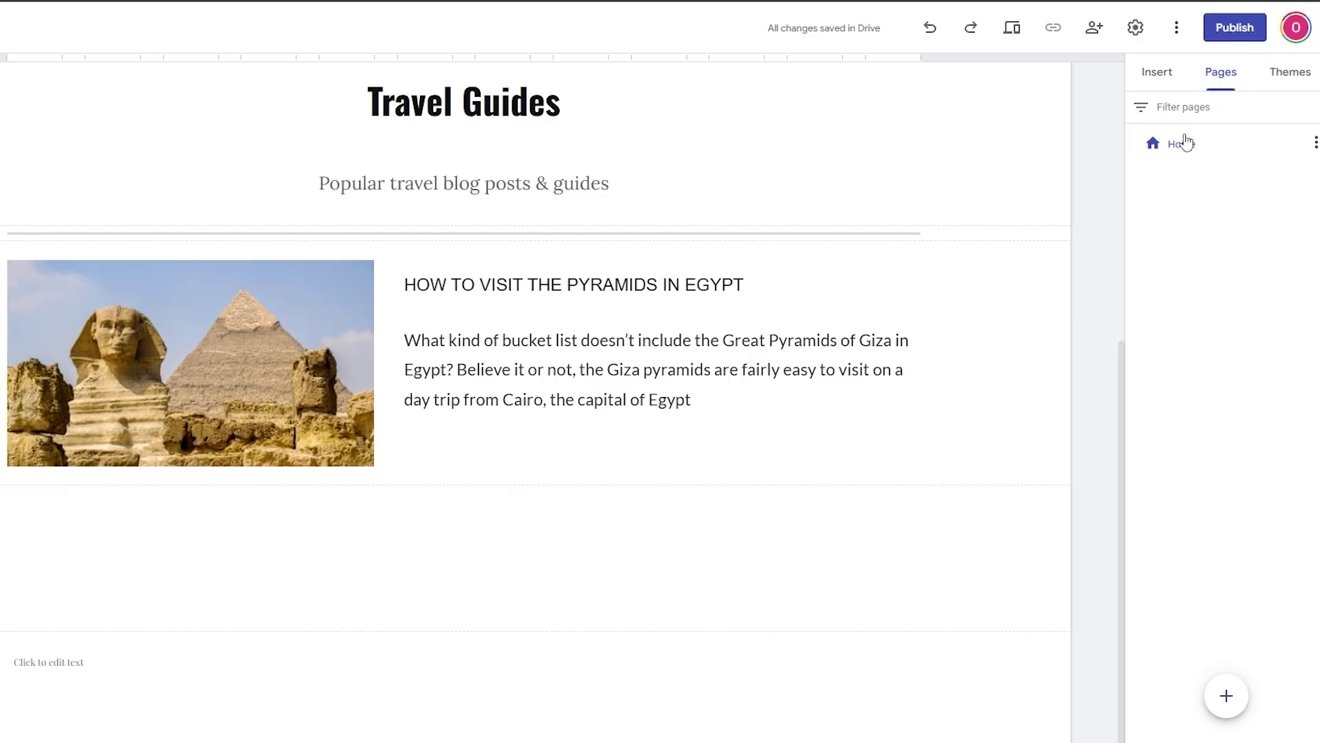
{"action": "left_click", "coordinate": [1244, 697]}
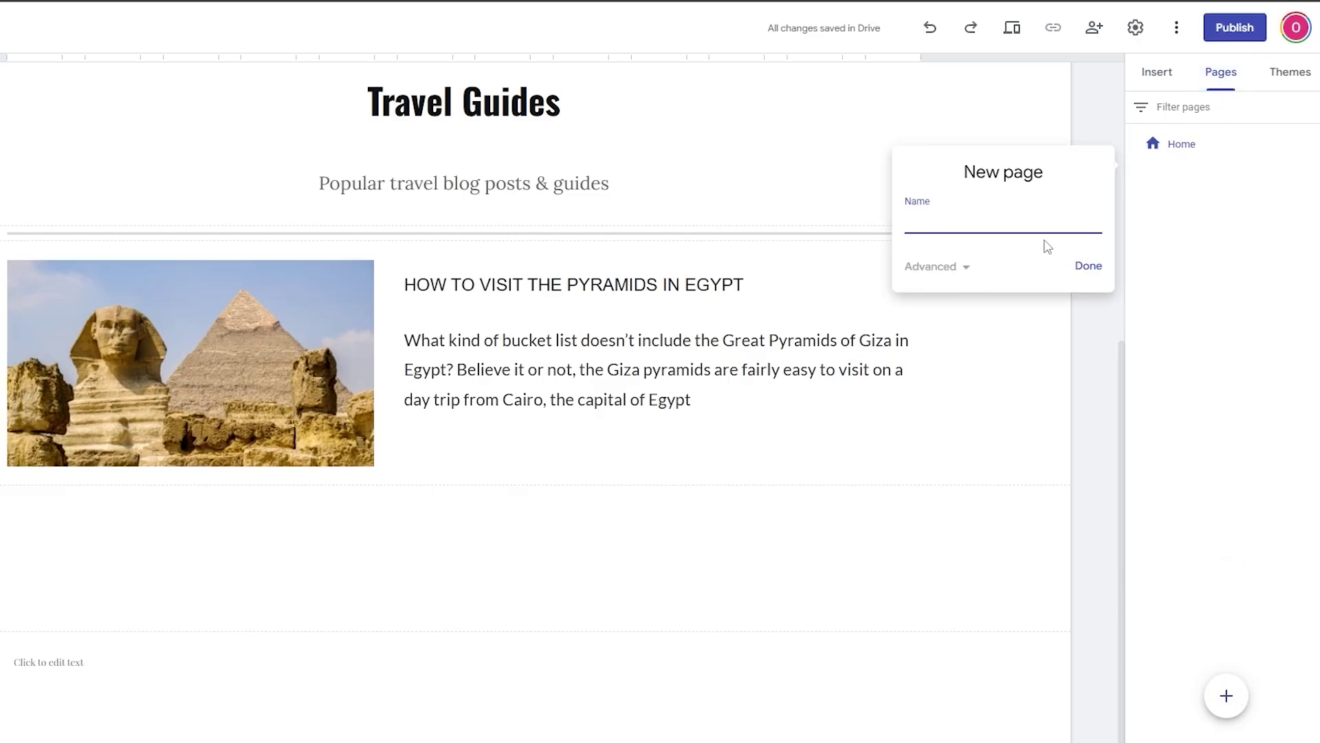
{"action": "triple_click", "coordinate": [619, 285]}
{"action": "right_click", "coordinate": [615, 287]}
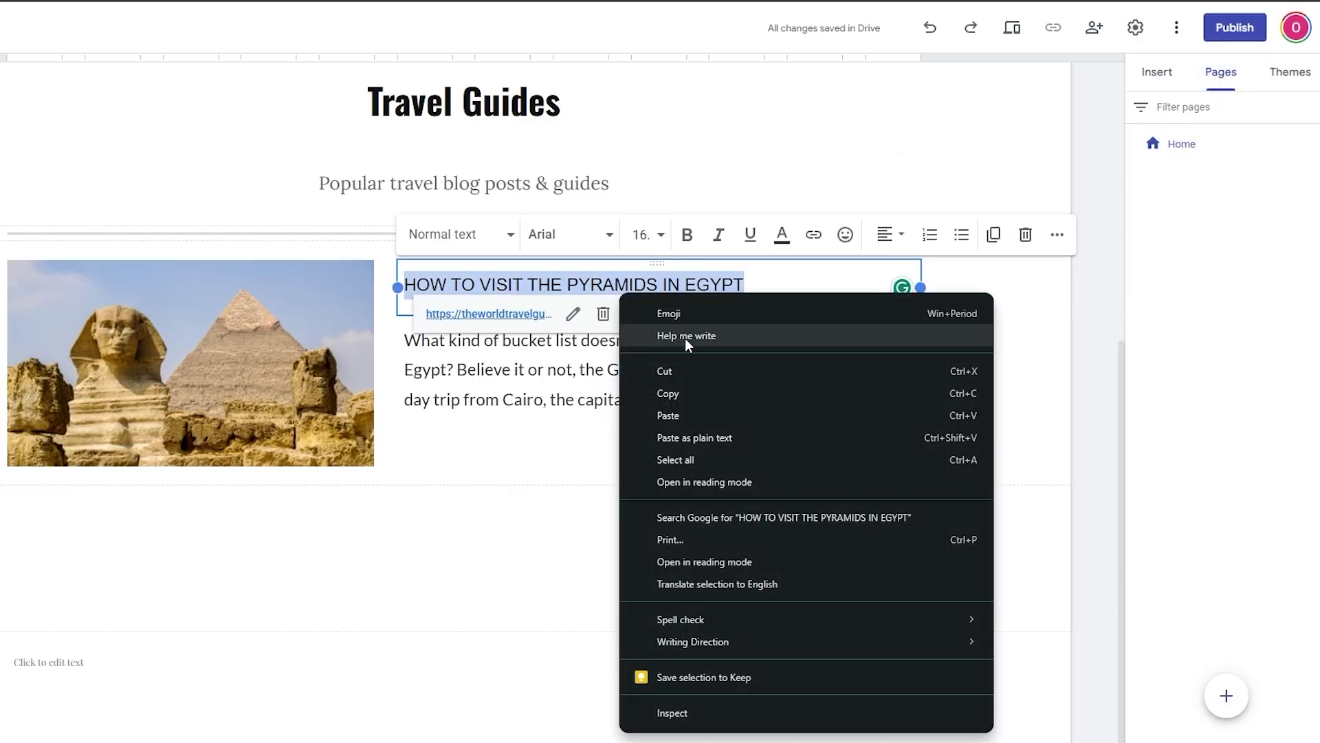
{"action": "left_click", "coordinate": [687, 397]}
{"action": "type", "text": "HOW TO VISIT THE PYRAMIDS IN EGYPT"}
{"action": "left_click", "coordinate": [1088, 266]}
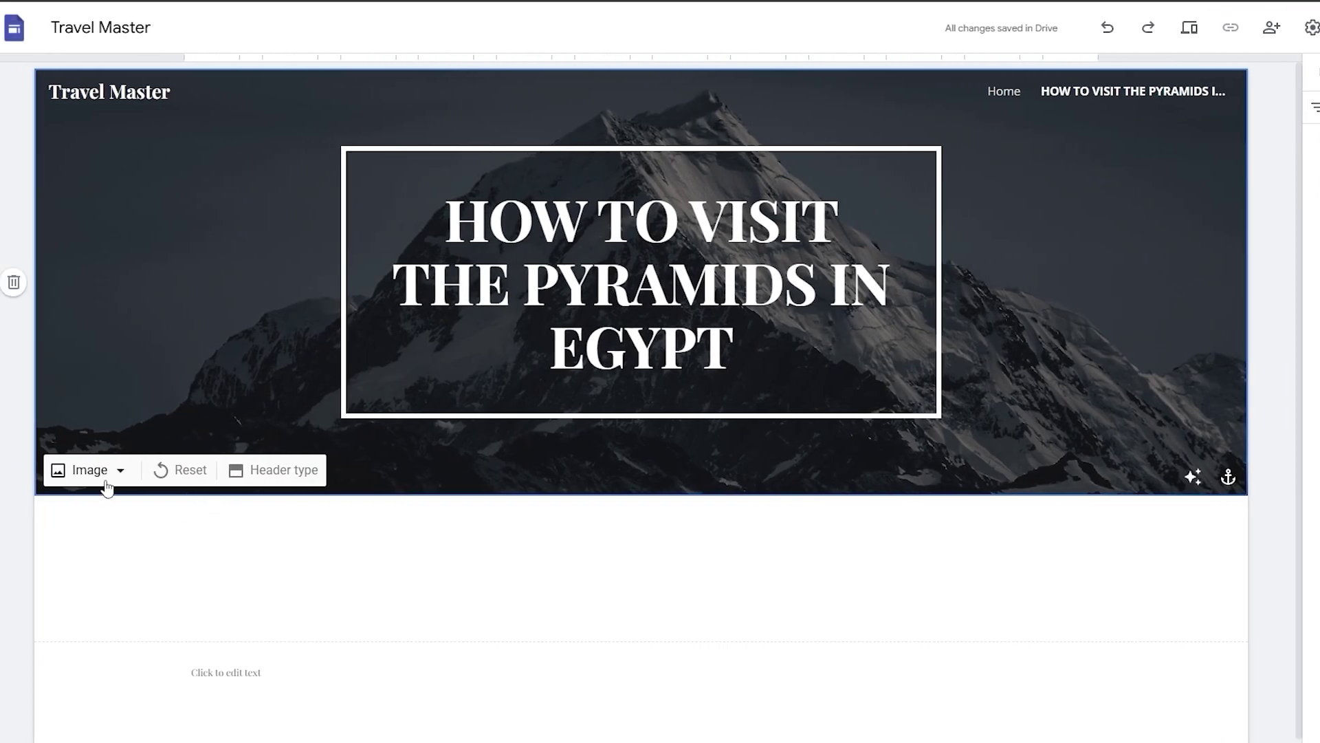
Set the page header background to the pyramids sunset photo from a Google Images search for 'Egypt'.
{"action": "left_click", "coordinate": [110, 482]}
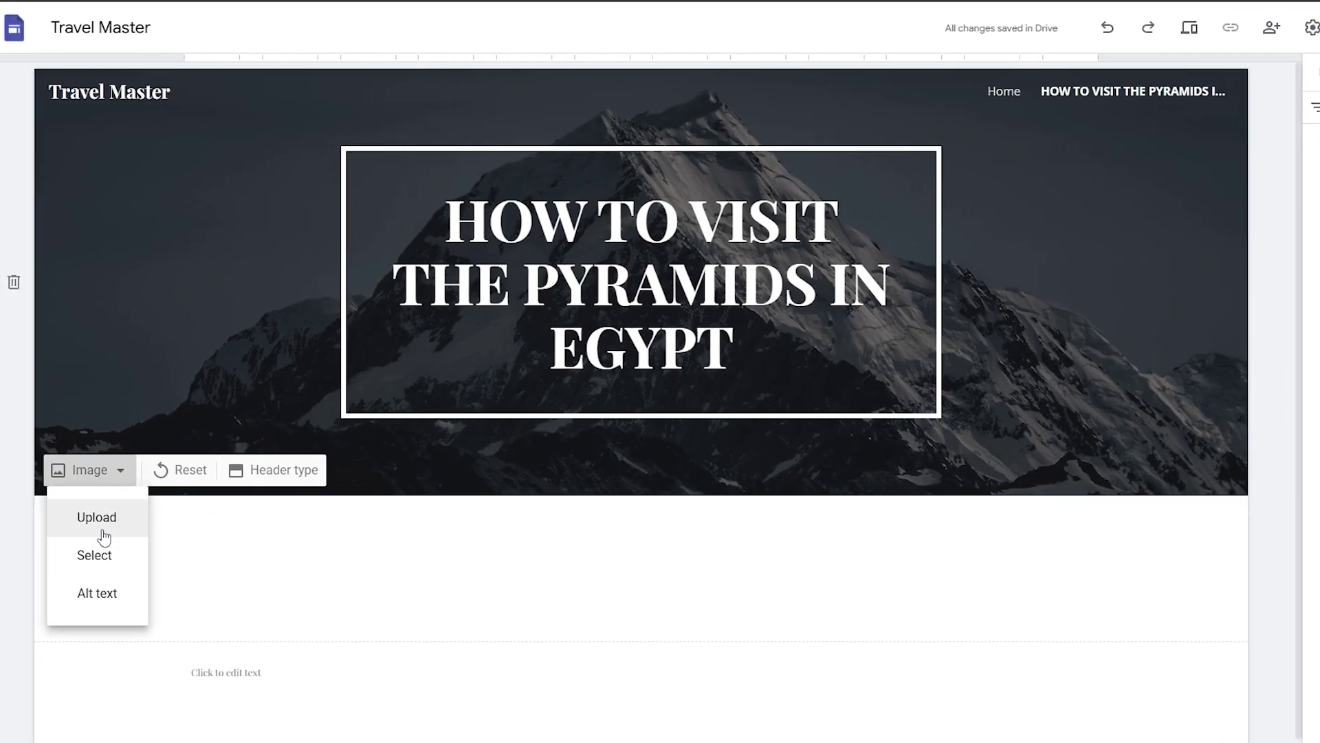
{"action": "left_click", "coordinate": [122, 555]}
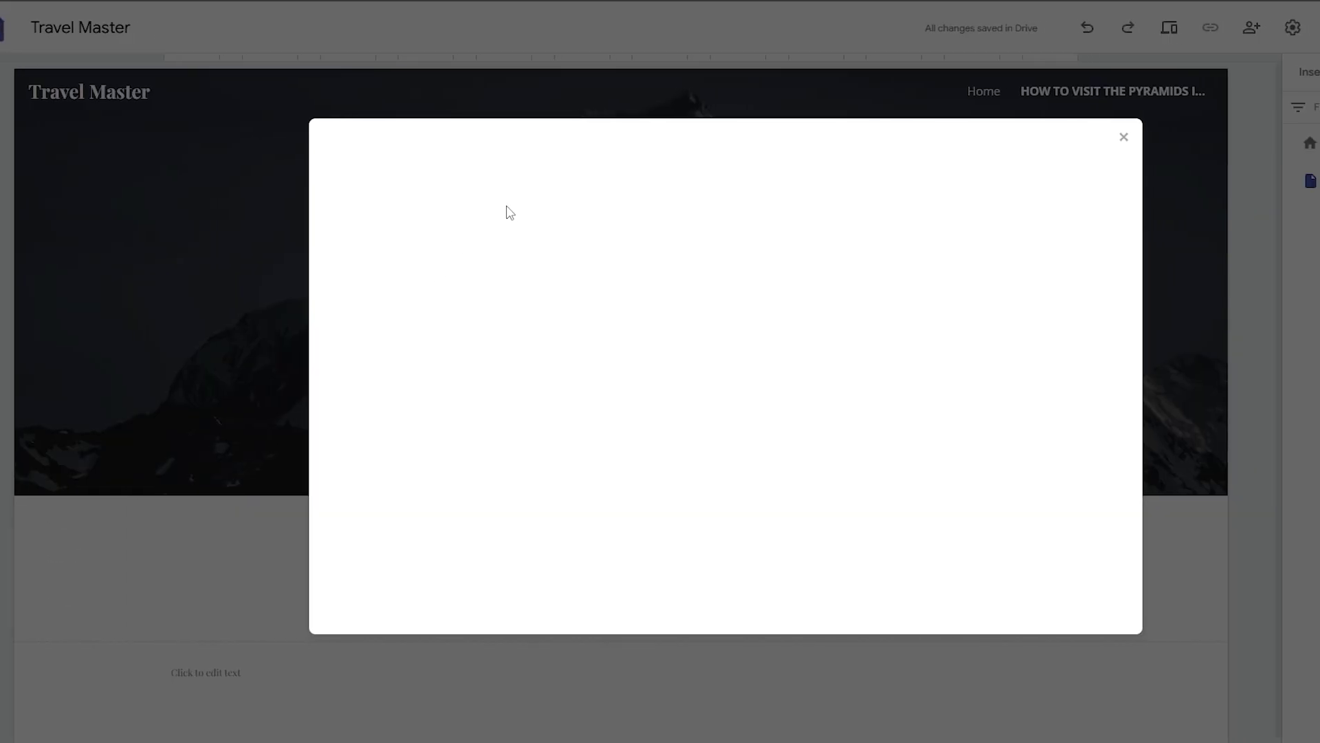
{"action": "type", "text": "Egypt"}
{"action": "key", "text": "Return"}
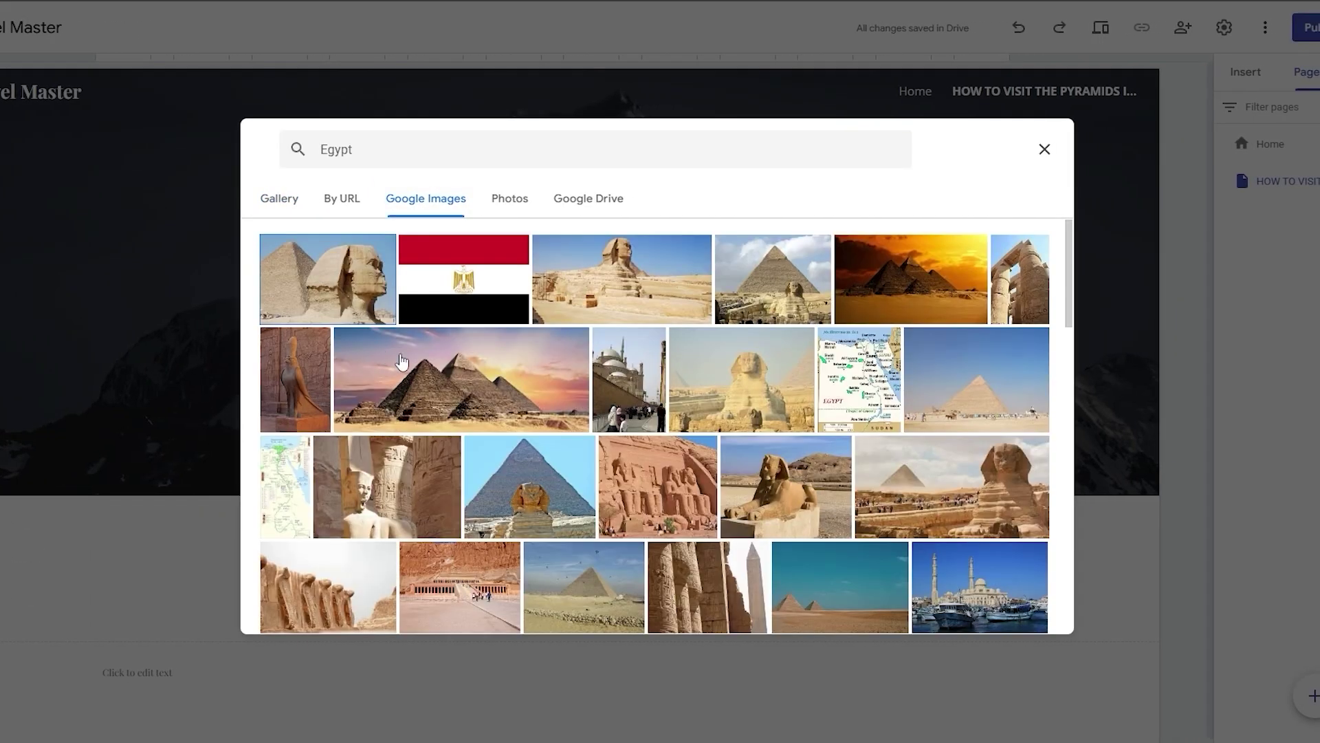
{"action": "double_click", "coordinate": [495, 418]}
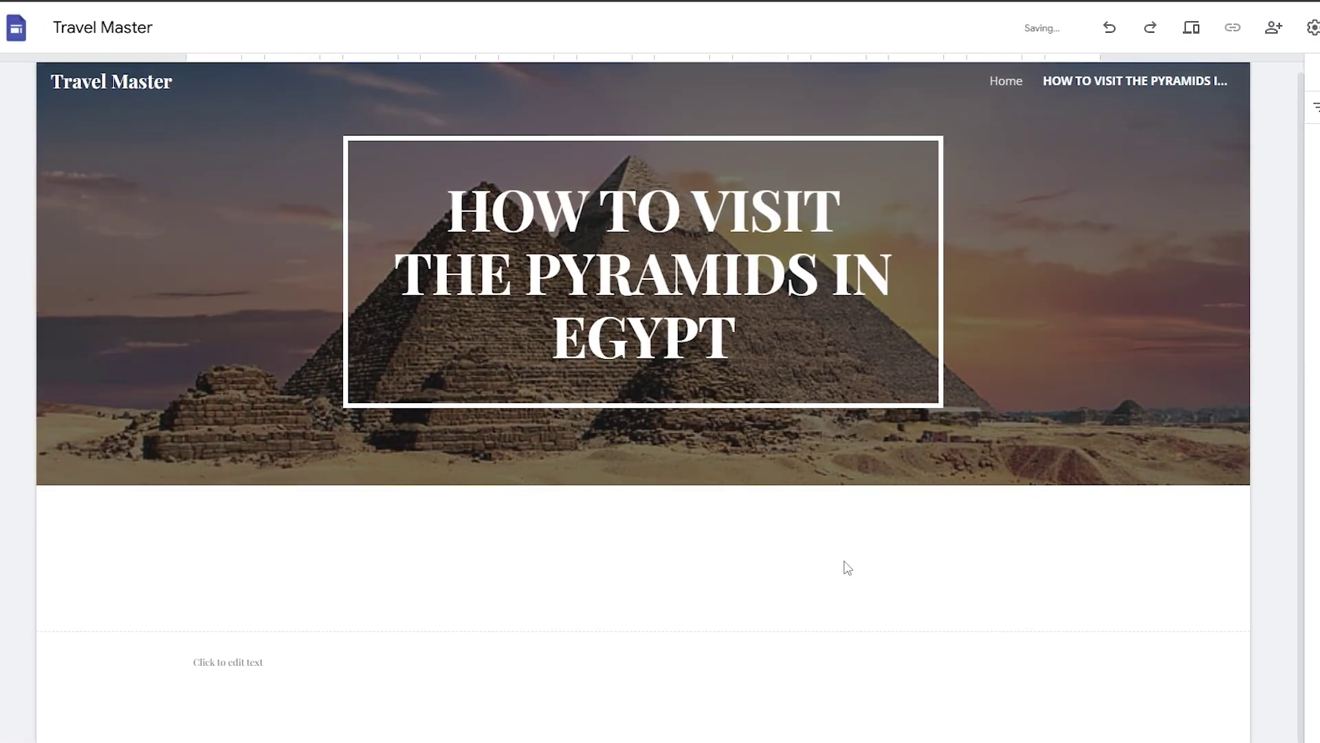
Review the guide's intro, photos, contents, Quick Facts and day tours, then show the Pages list.
{"action": "scroll", "coordinate": [1276, 492], "scroll_direction": "down", "scroll_amount": 3}
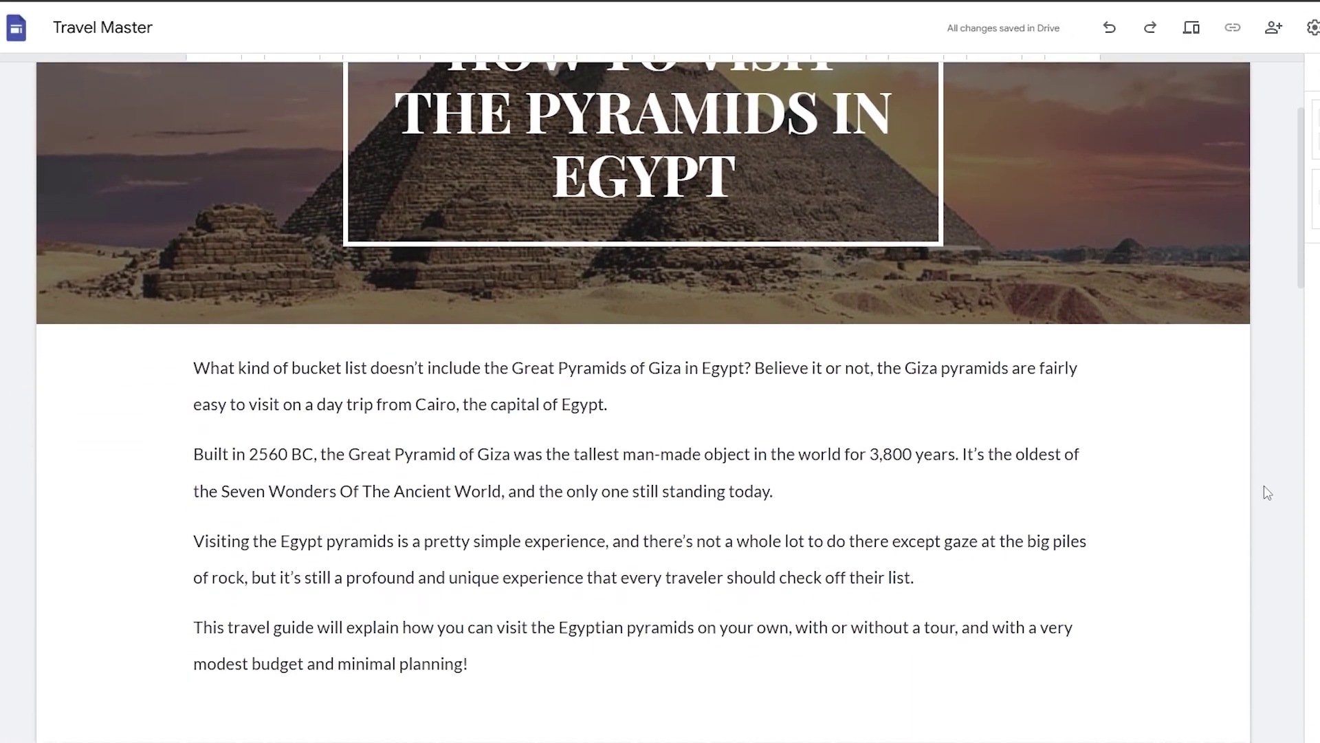
{"action": "scroll", "coordinate": [1237, 497], "scroll_direction": "up", "scroll_amount": 3}
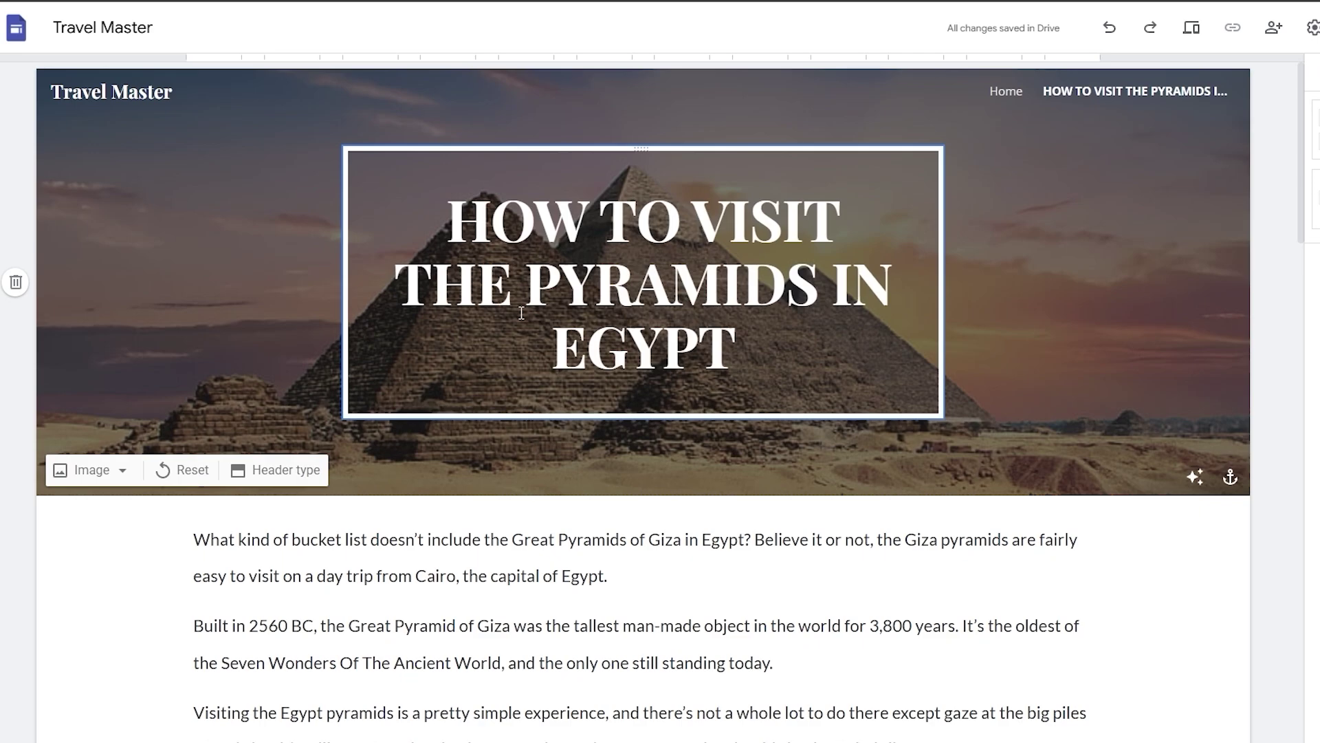
{"action": "scroll", "coordinate": [521, 313], "scroll_direction": "down", "scroll_amount": 15}
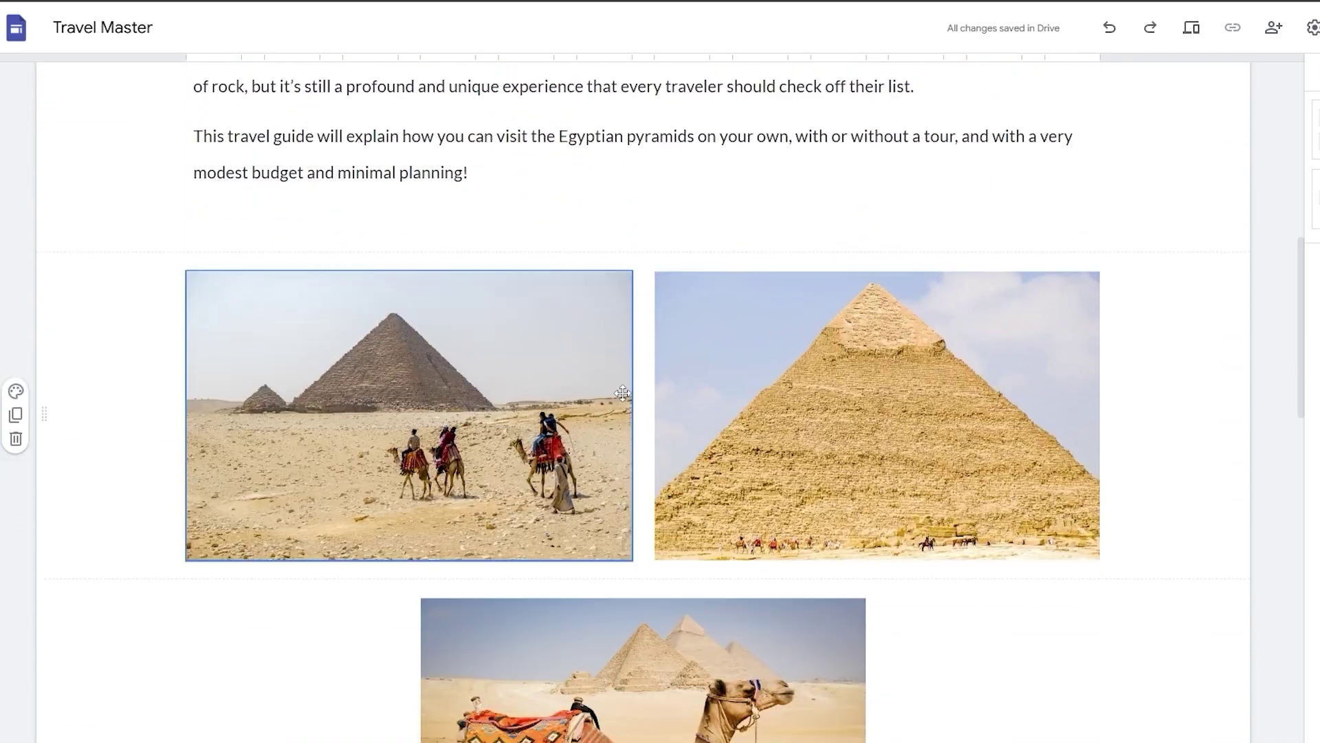
{"action": "scroll", "coordinate": [839, 357], "scroll_direction": "down", "scroll_amount": 5}
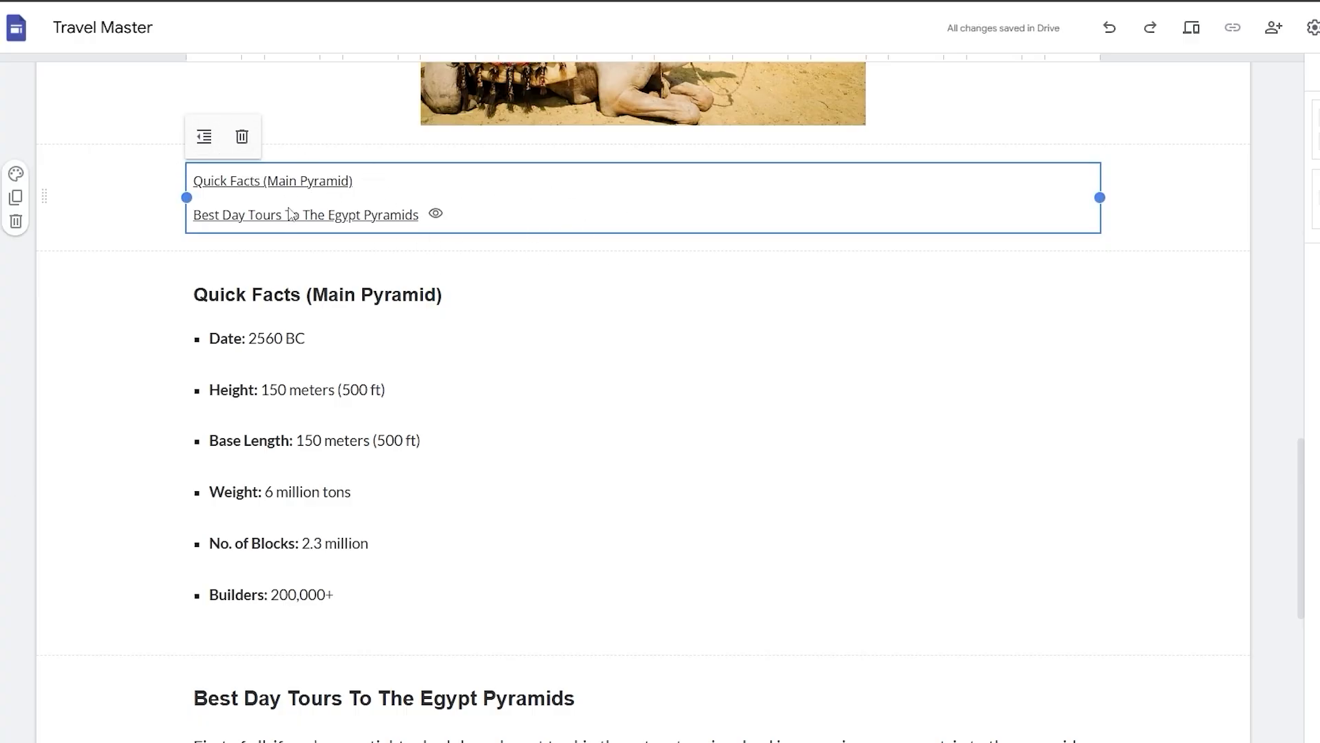
{"action": "scroll", "coordinate": [344, 358], "scroll_direction": "down", "scroll_amount": 7}
{"action": "scroll", "coordinate": [507, 524], "scroll_direction": "up", "scroll_amount": 3}
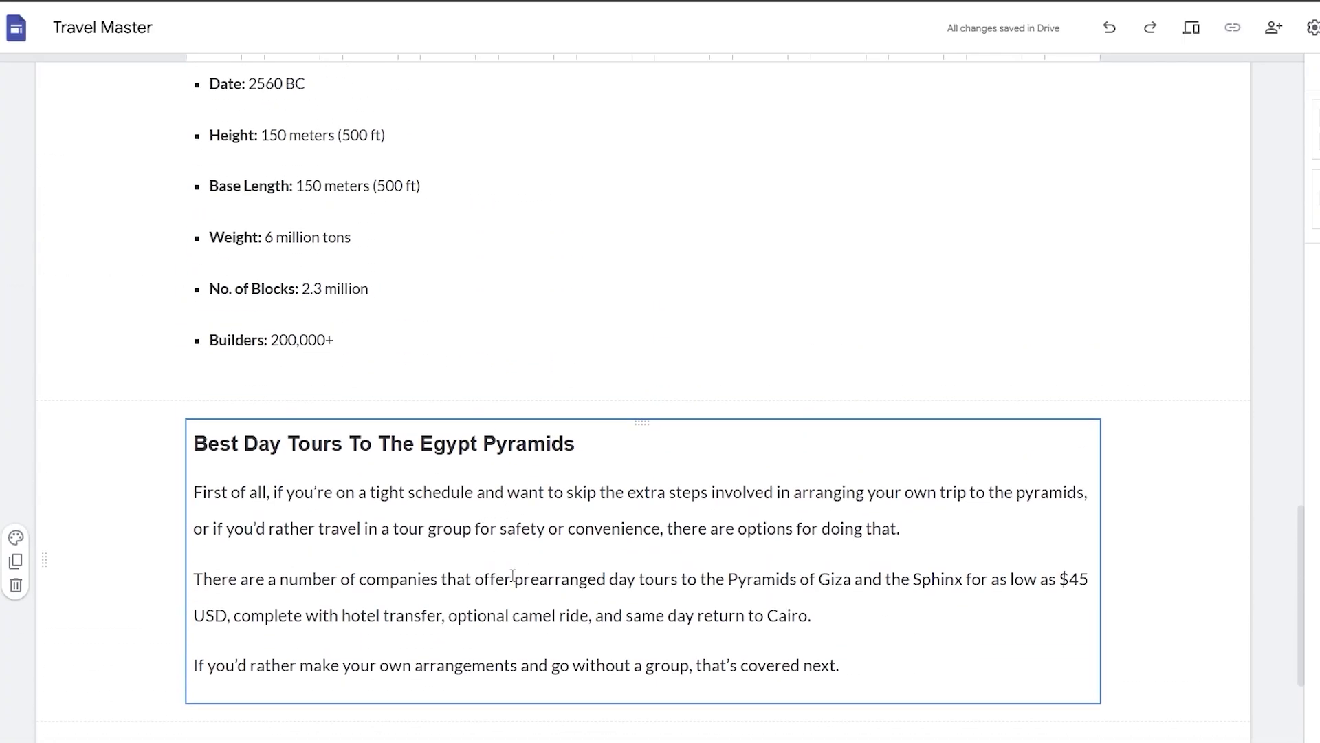
{"action": "scroll", "coordinate": [513, 576], "scroll_direction": "up", "scroll_amount": 15}
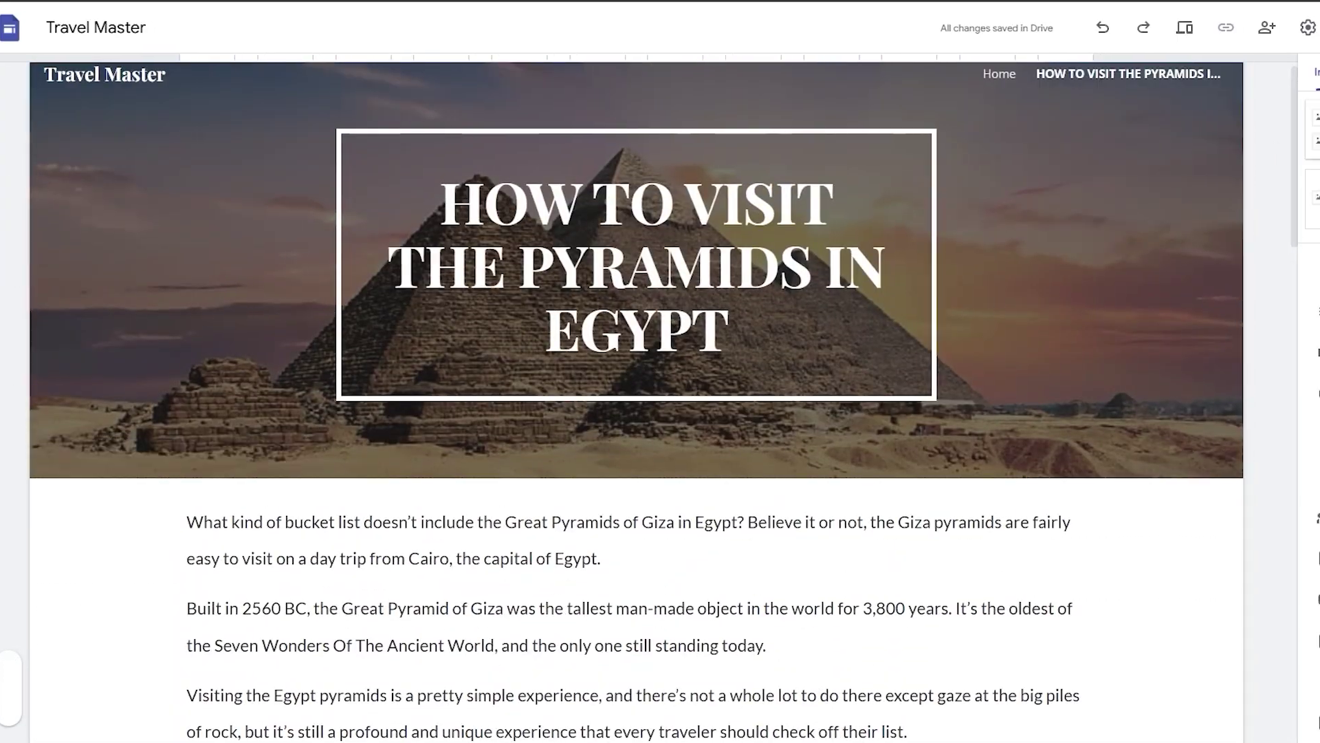
{"action": "left_click", "coordinate": [1217, 71]}
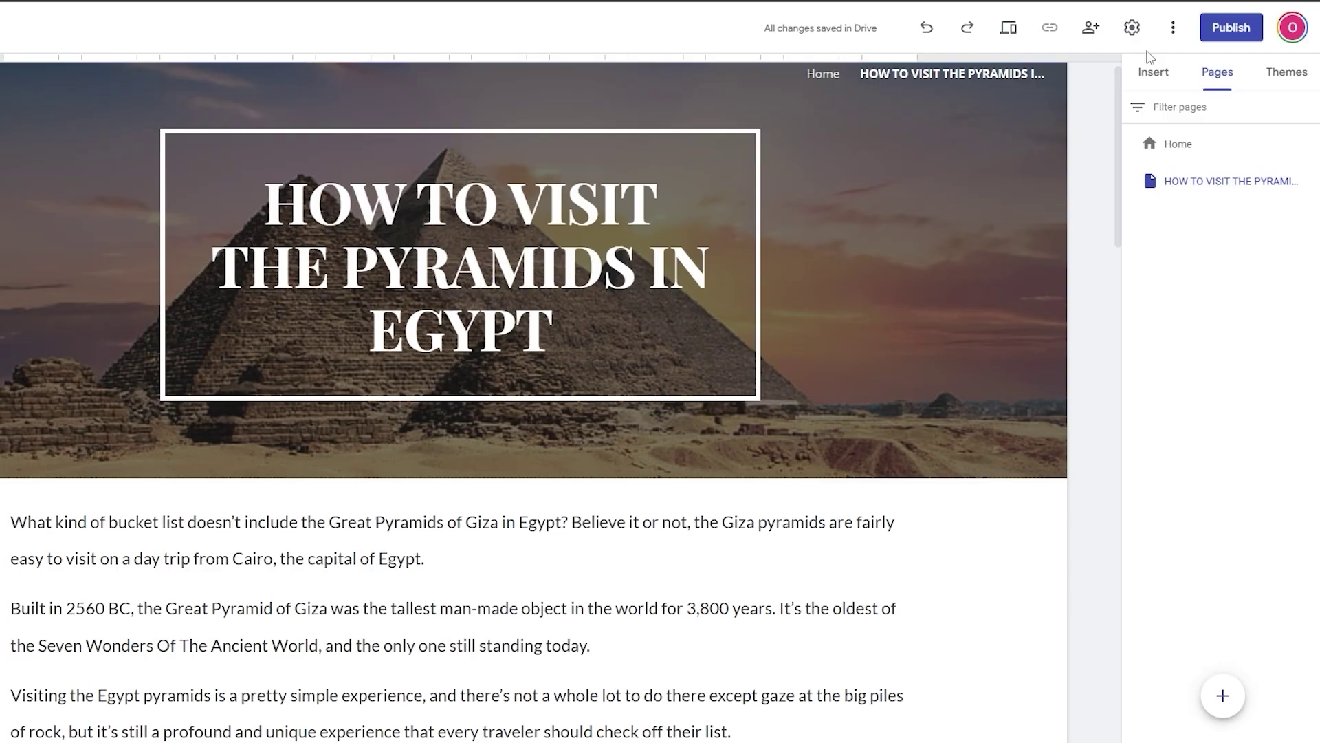
Link the Home page's Sphinx and pyramids photo to the HOW TO VISIT THE PYRAMIDS IN EGYPT page.
{"action": "left_click", "coordinate": [1164, 146]}
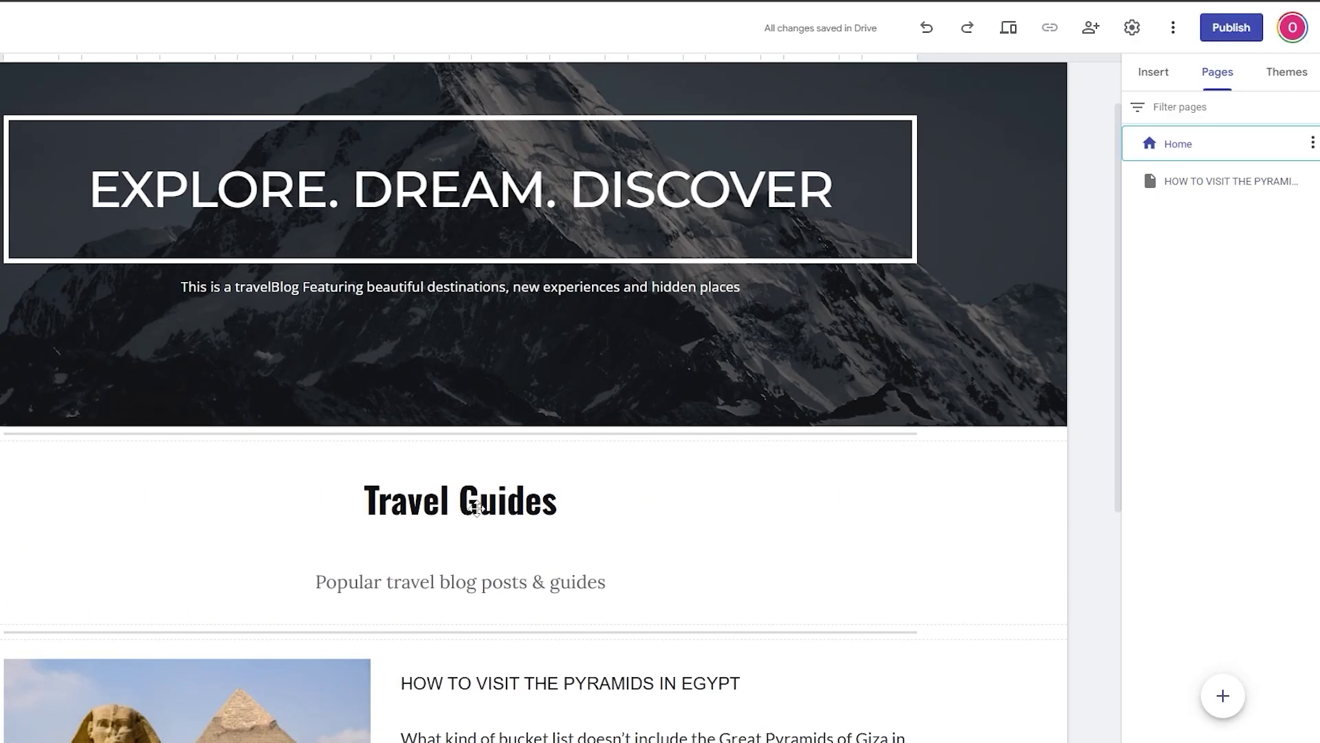
{"action": "scroll", "coordinate": [523, 412], "scroll_direction": "down", "scroll_amount": 4}
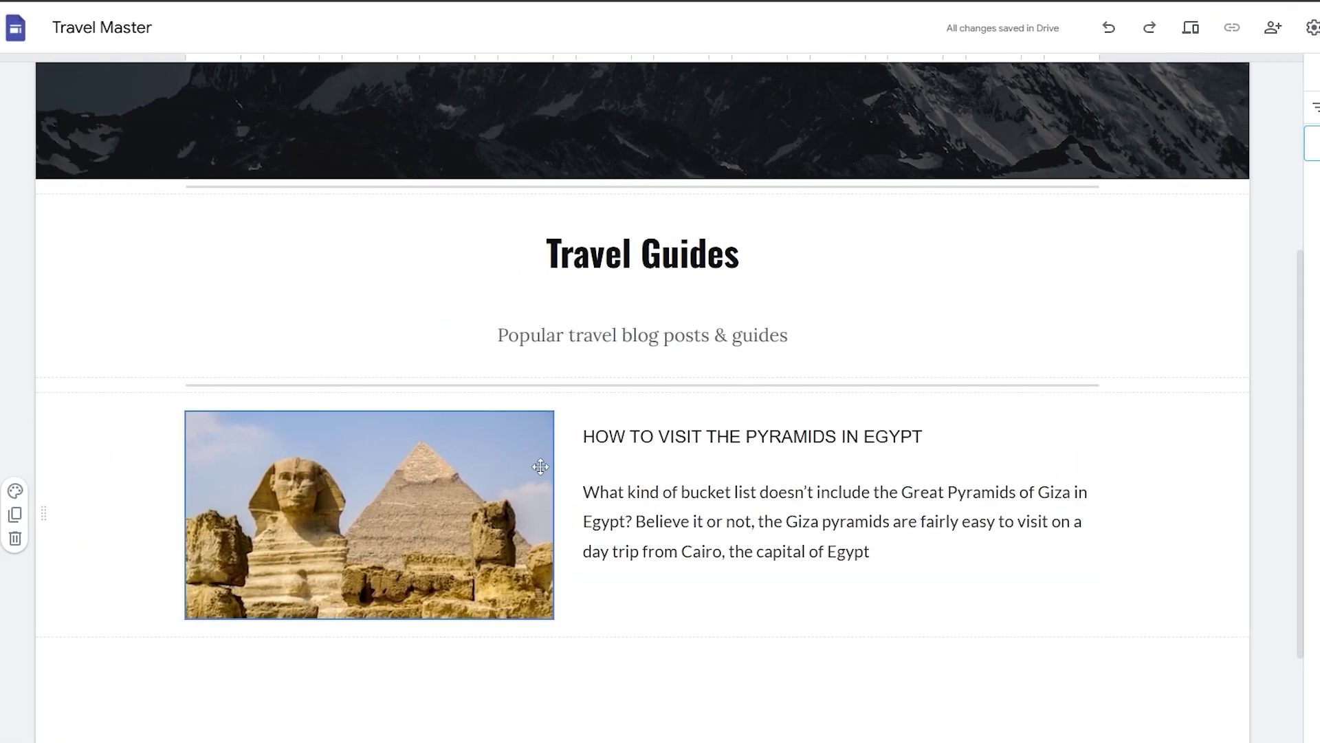
{"action": "left_click", "coordinate": [541, 467]}
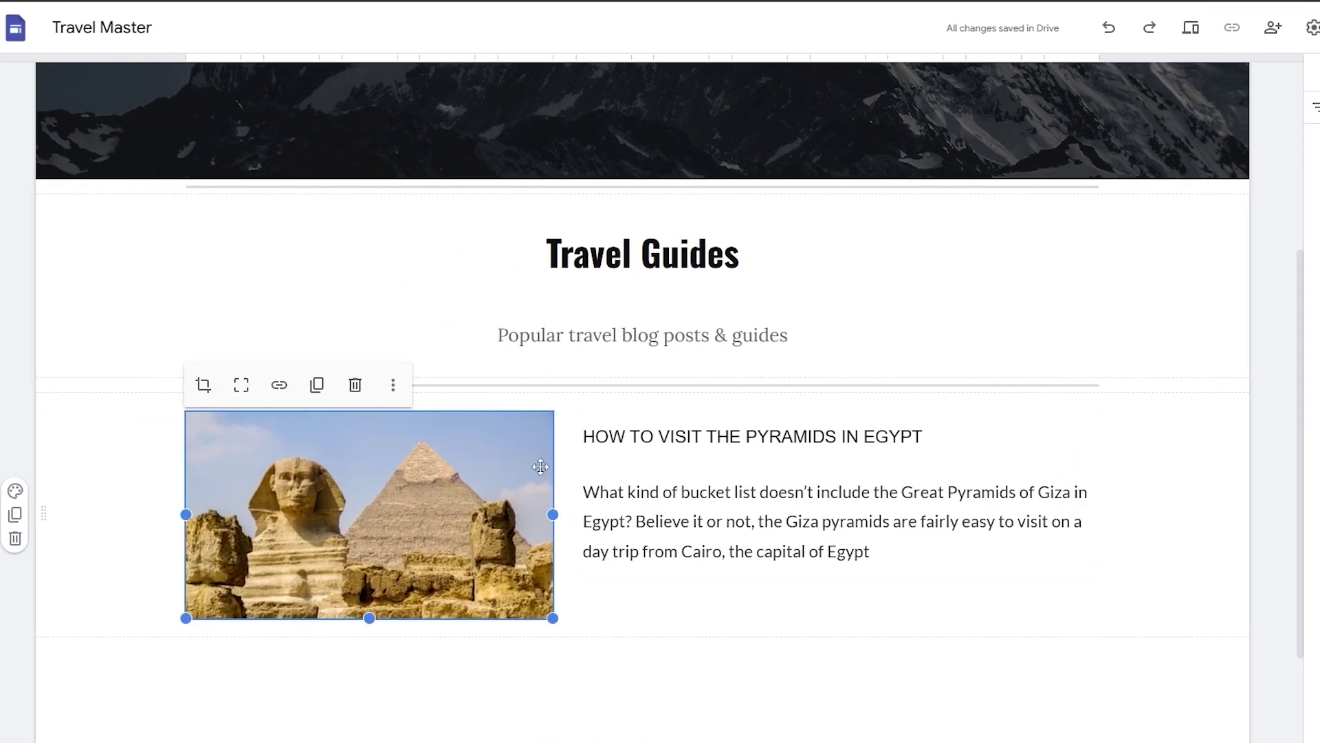
{"action": "left_click", "coordinate": [274, 403]}
{"action": "left_click", "coordinate": [325, 444]}
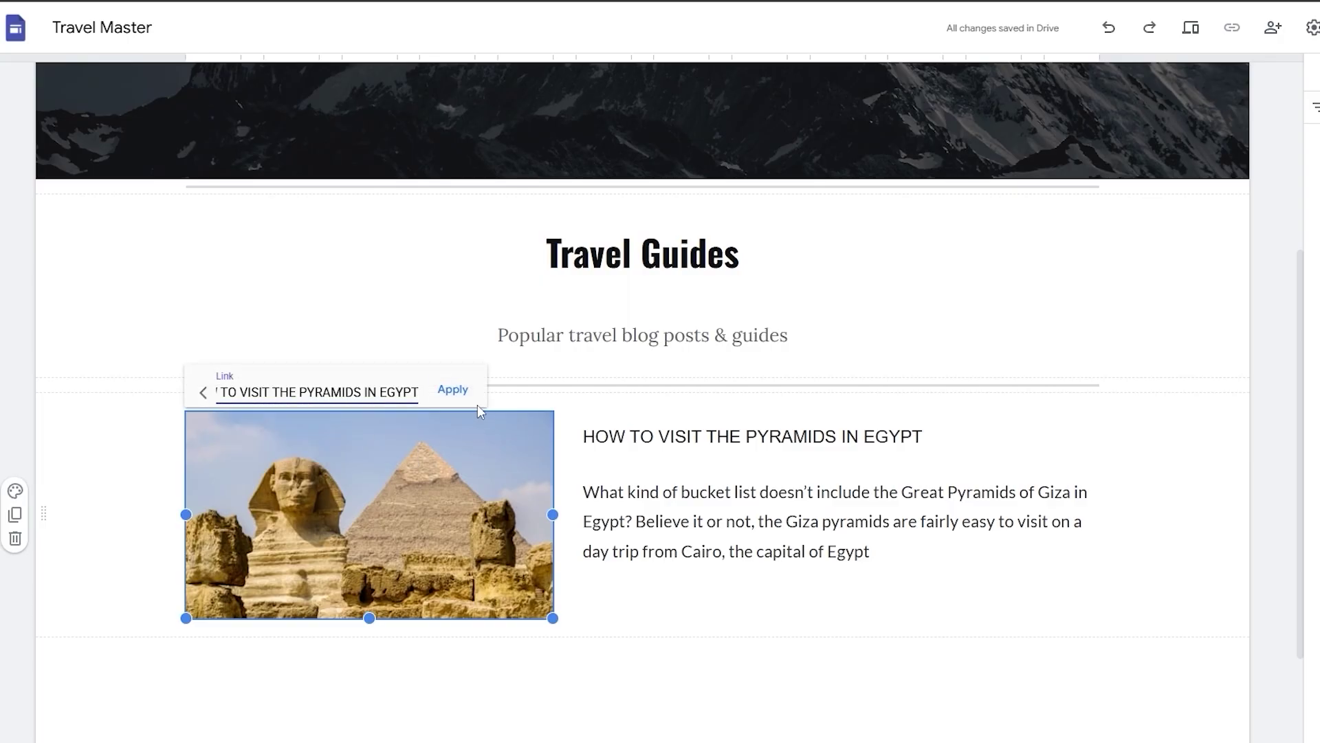
{"action": "left_click", "coordinate": [453, 390]}
{"action": "left_click", "coordinate": [938, 424]}
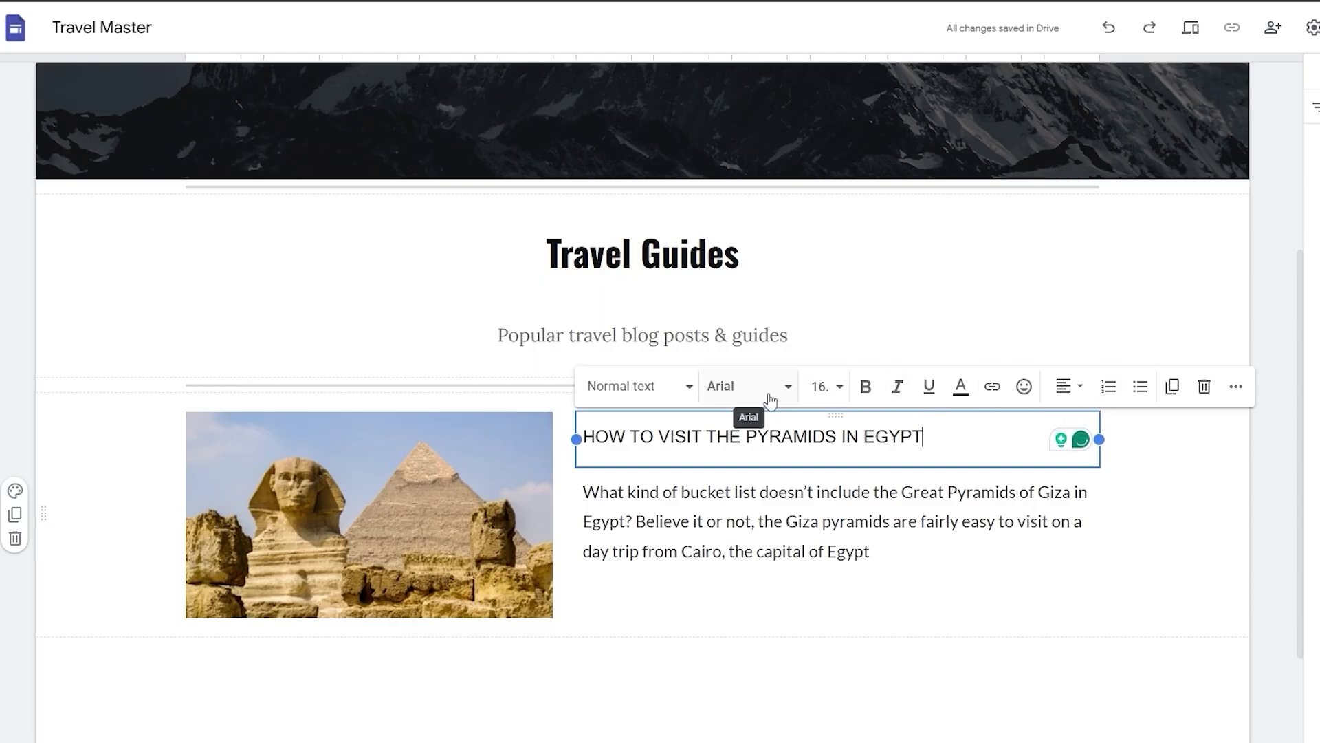
Replace the post's text with the pasted guide title and, on a new line, the intro paragraph.
{"action": "triple_click", "coordinate": [869, 515]}
{"action": "key", "text": "ctrl+c"}
{"action": "key", "text": "BackSpace"}
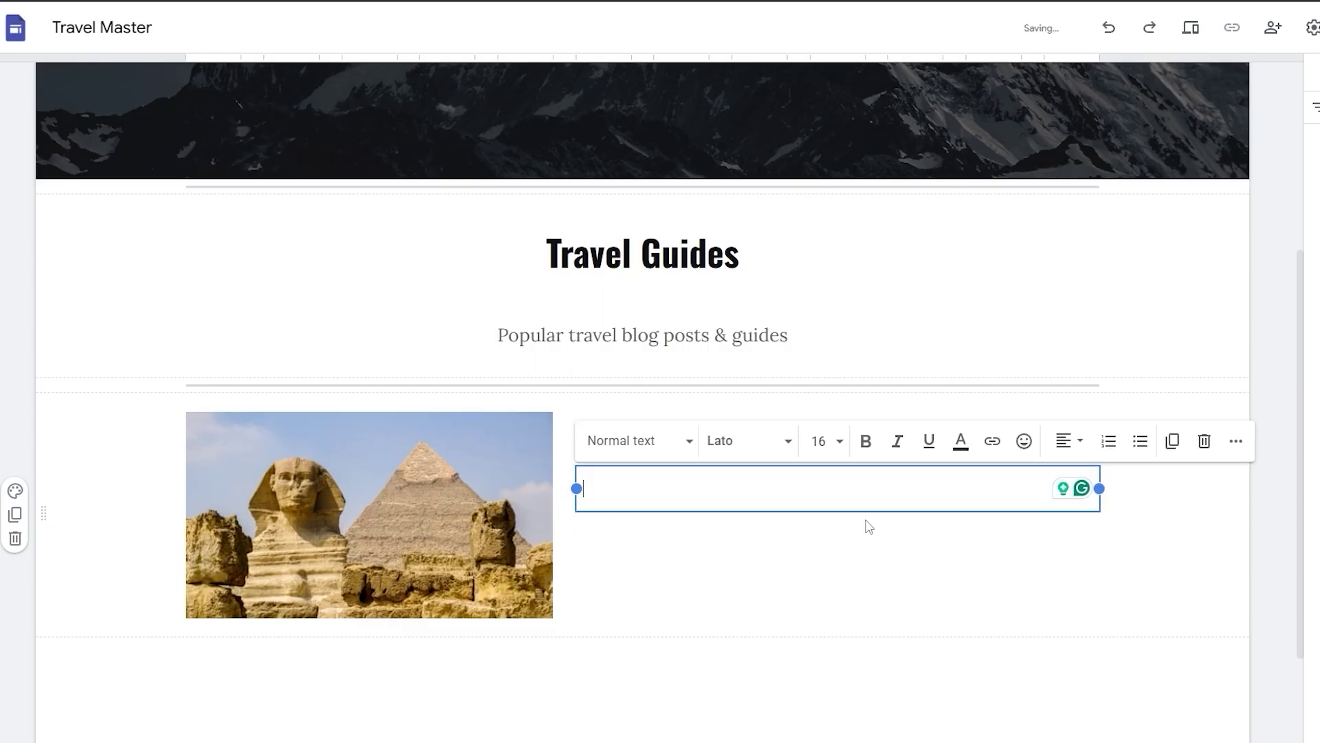
{"action": "type", "text": "HOW TO VISIT THE PYRAMIDS IN EGYPT"}
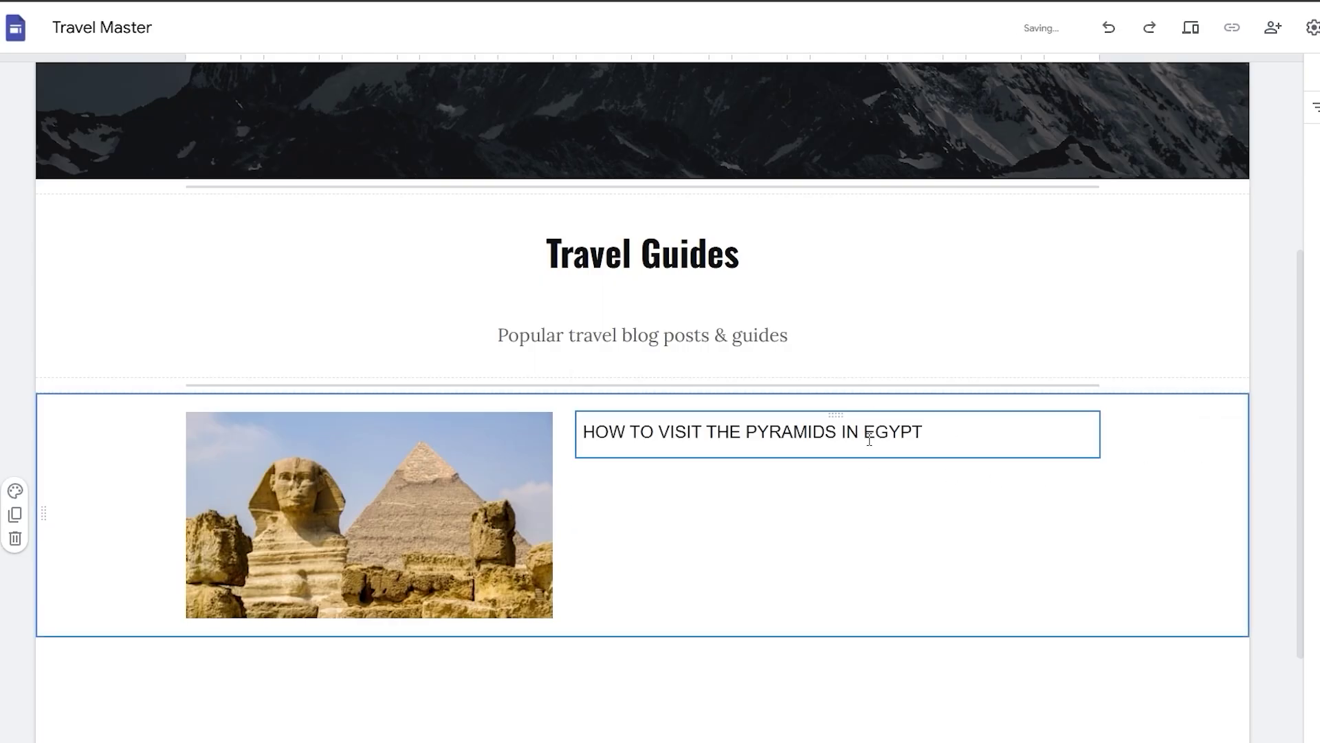
{"action": "key", "text": "Return"}
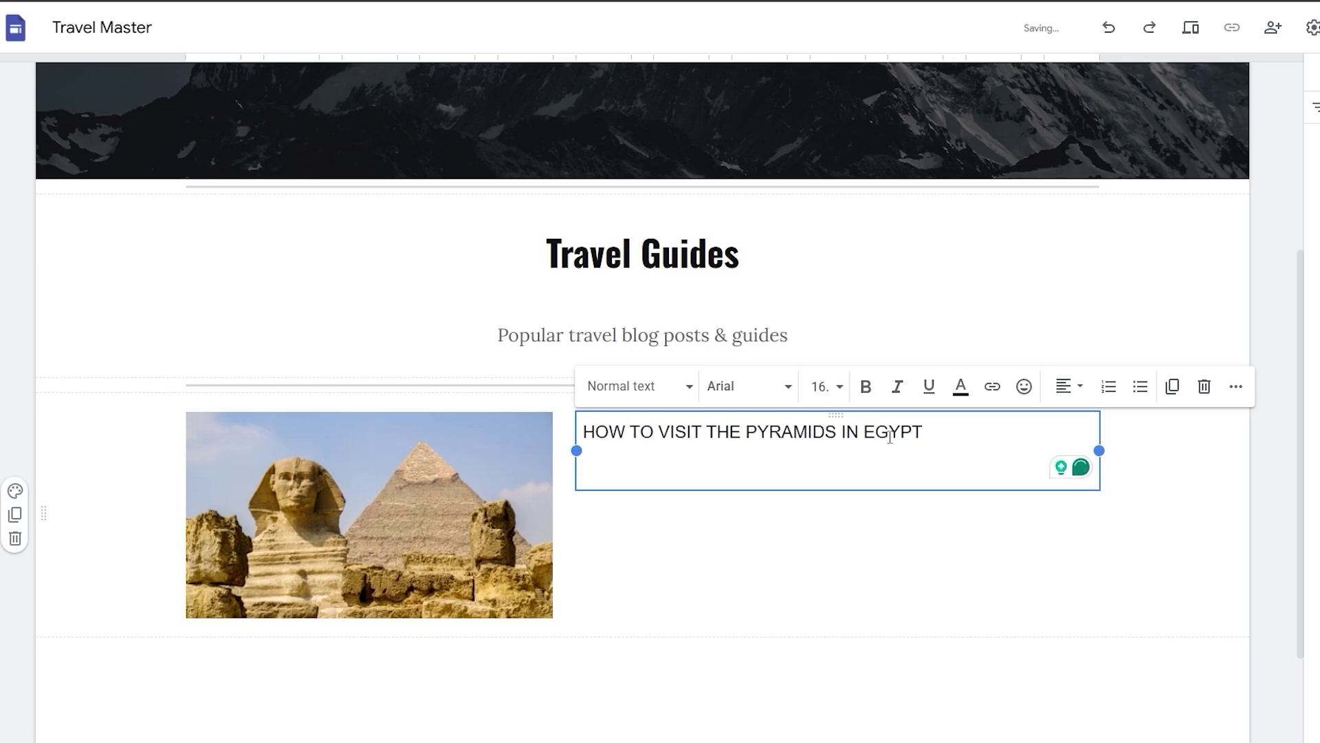
{"action": "key", "text": "ctrl+v"}
{"action": "left_click", "coordinate": [1261, 539]}
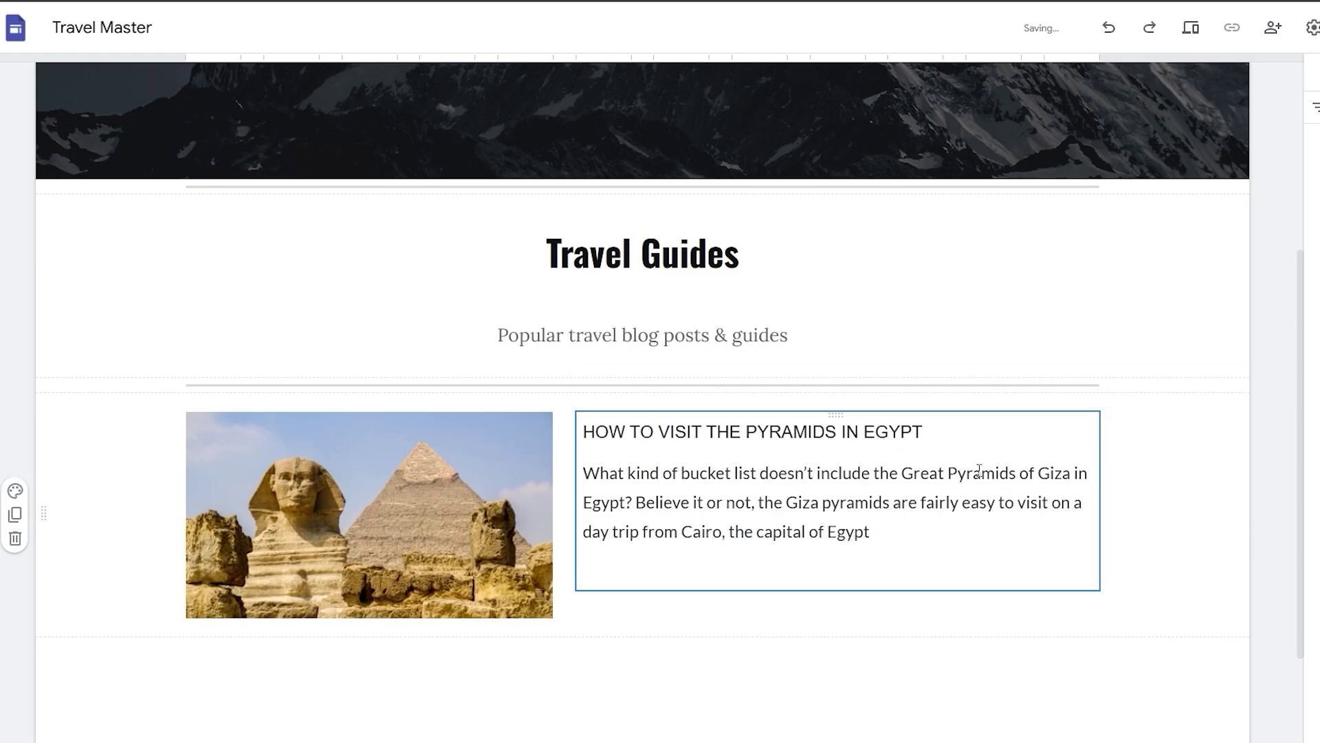
{"action": "left_click", "coordinate": [918, 405]}
Link the post heading to the HOW TO VISIT THE PYRAMIDS IN EGYPT page.
{"action": "left_click", "coordinate": [993, 387]}
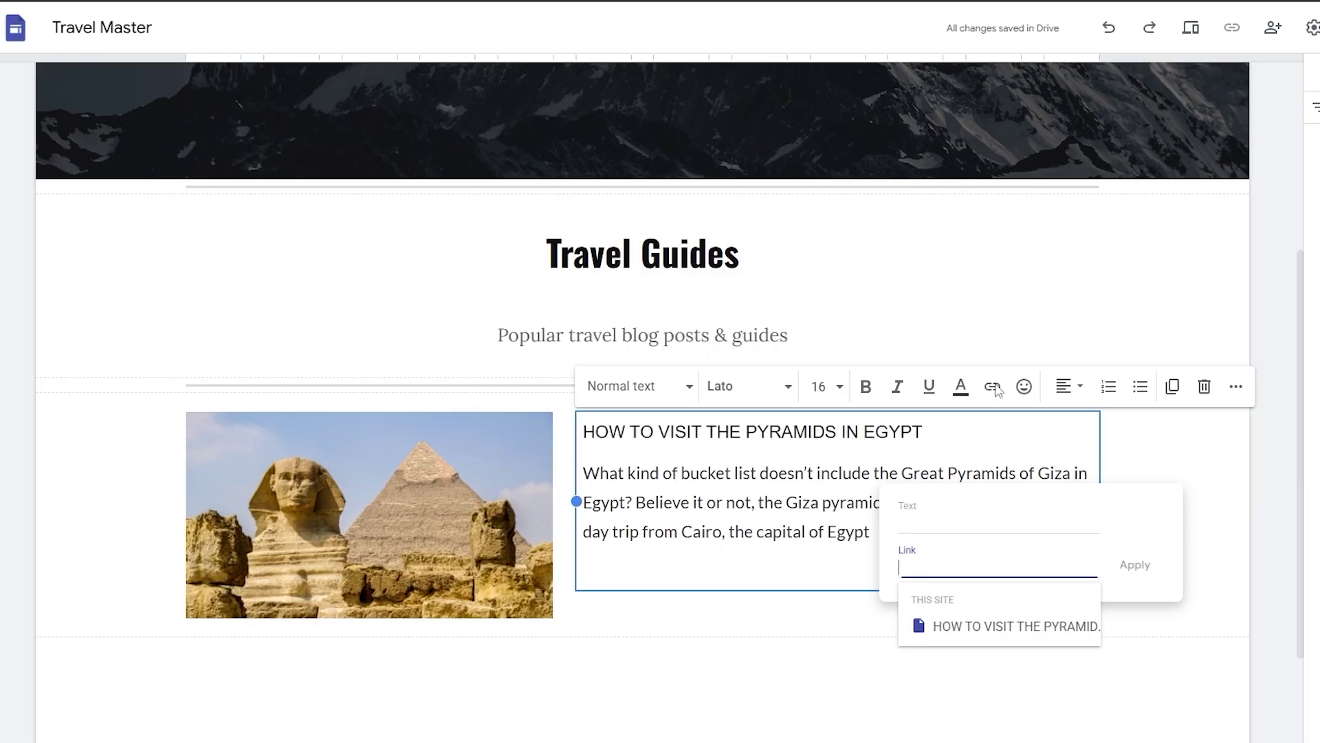
{"action": "left_click", "coordinate": [997, 625]}
{"action": "left_click", "coordinate": [1135, 564]}
{"action": "left_click", "coordinate": [993, 386]}
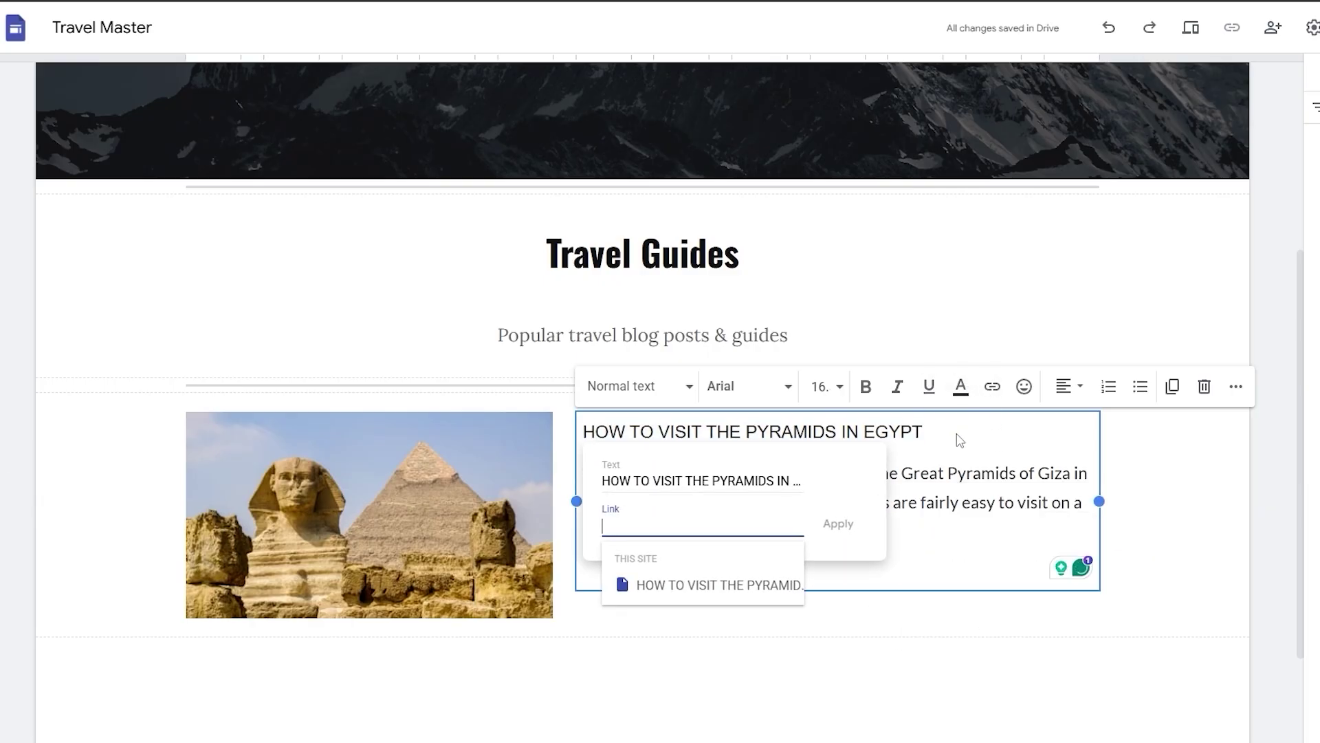
{"action": "left_click", "coordinate": [696, 586]}
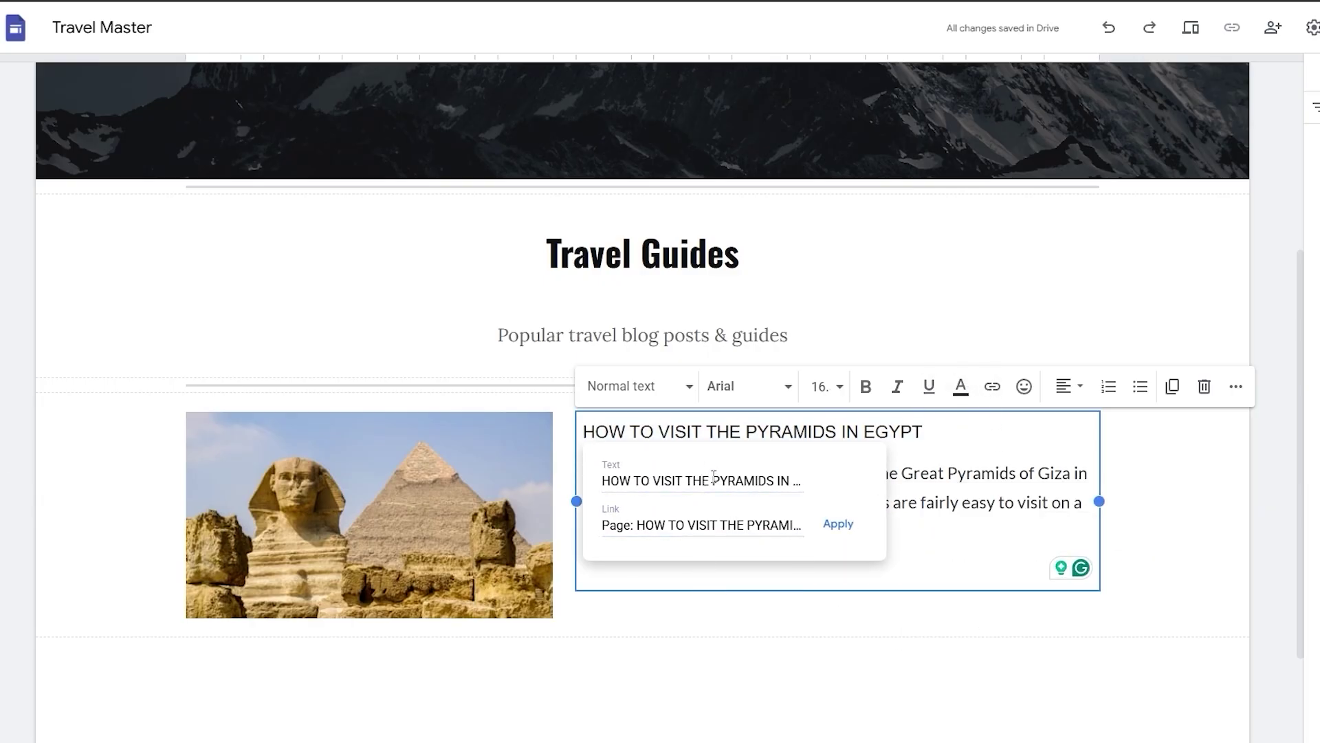
{"action": "triple_click", "coordinate": [714, 478]}
{"action": "key", "text": "BackSpace"}
{"action": "left_click", "coordinate": [855, 531]}
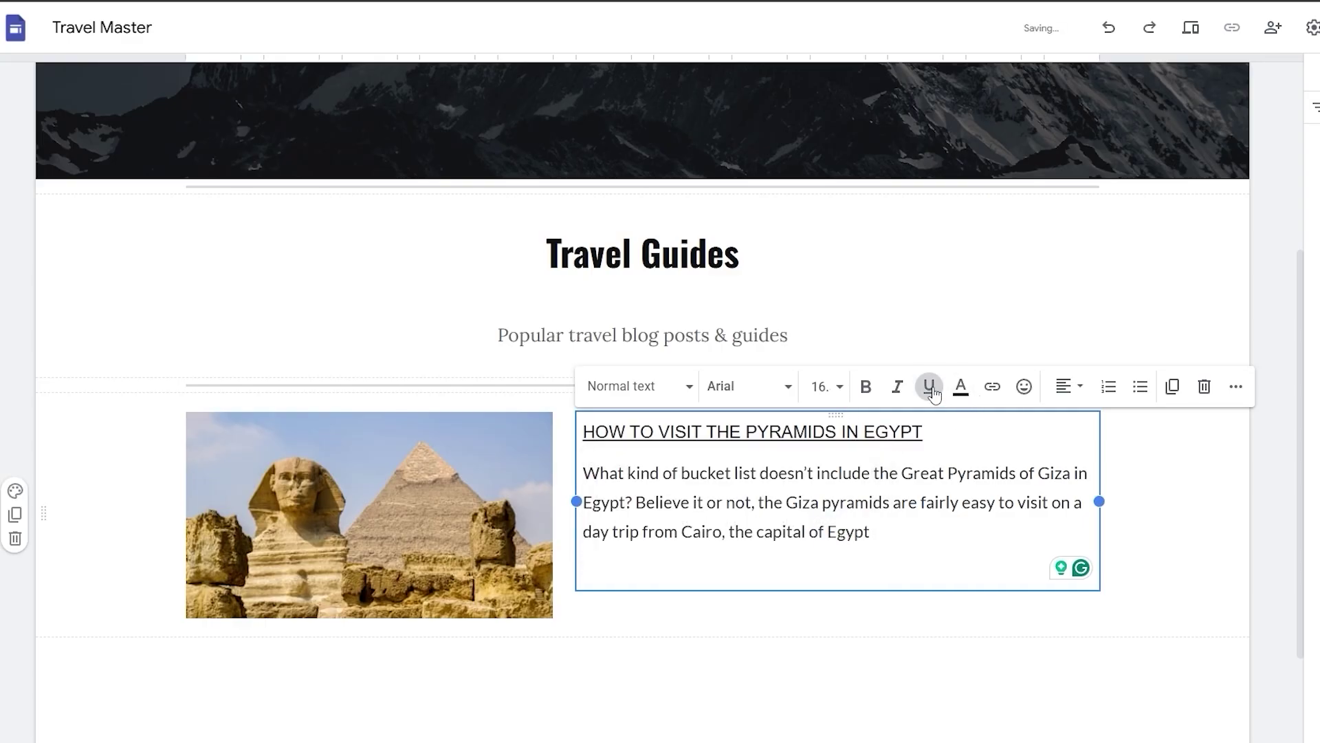
Remove the underline from the whole linked heading.
{"action": "key", "text": "shift+Home"}
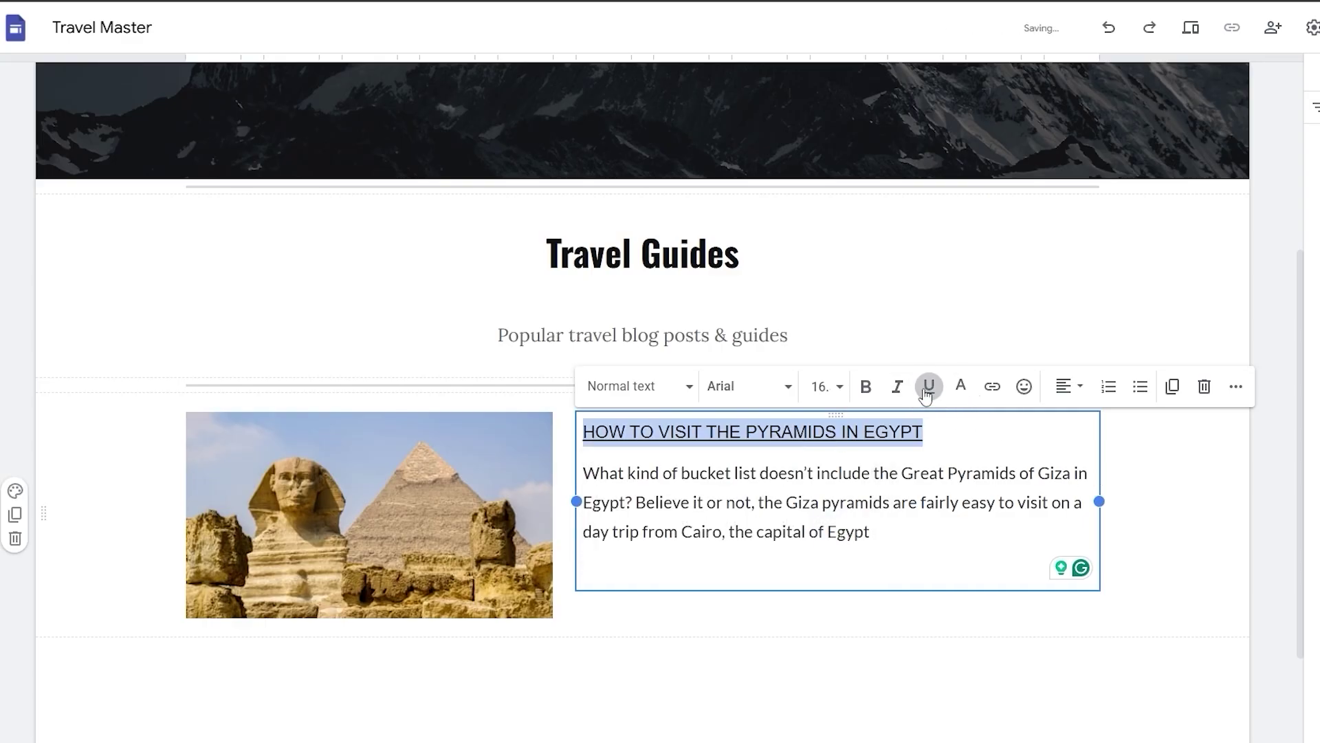
{"action": "left_click", "coordinate": [928, 387]}
{"action": "left_click", "coordinate": [833, 438]}
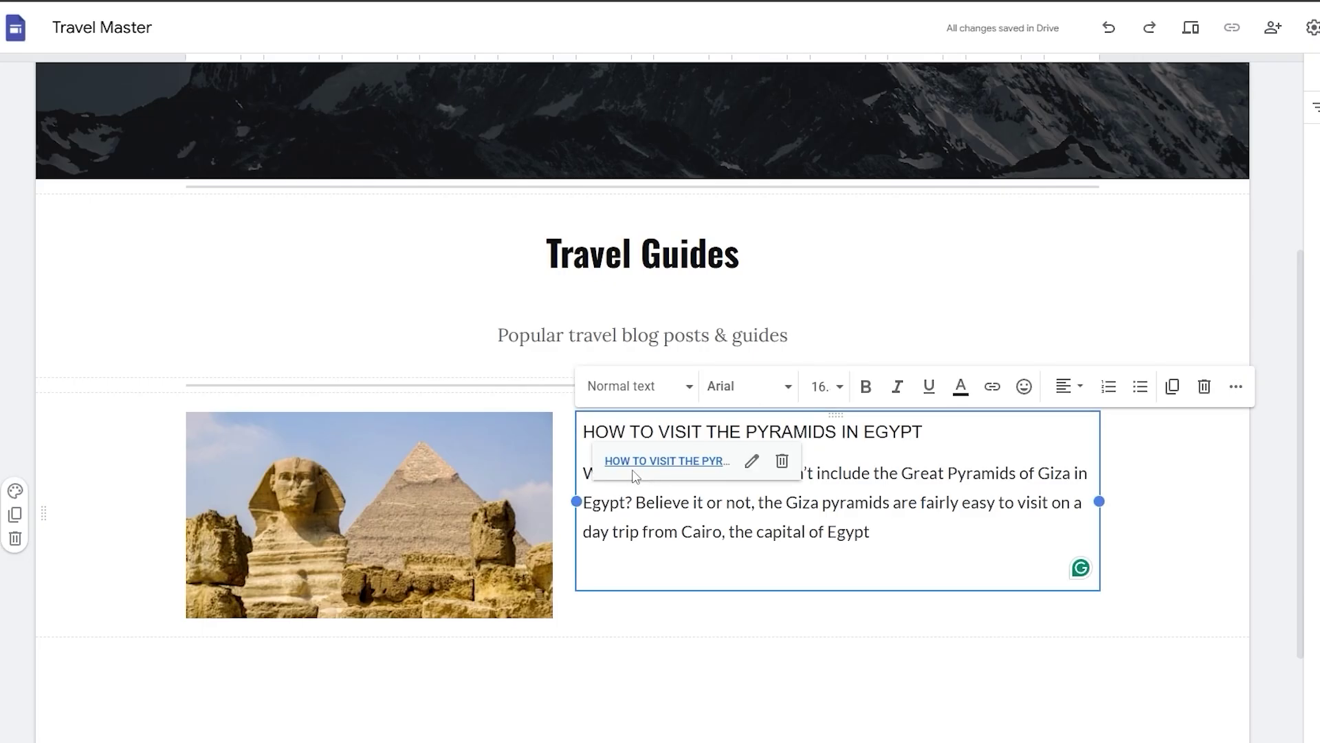
{"action": "left_click", "coordinate": [1267, 442]}
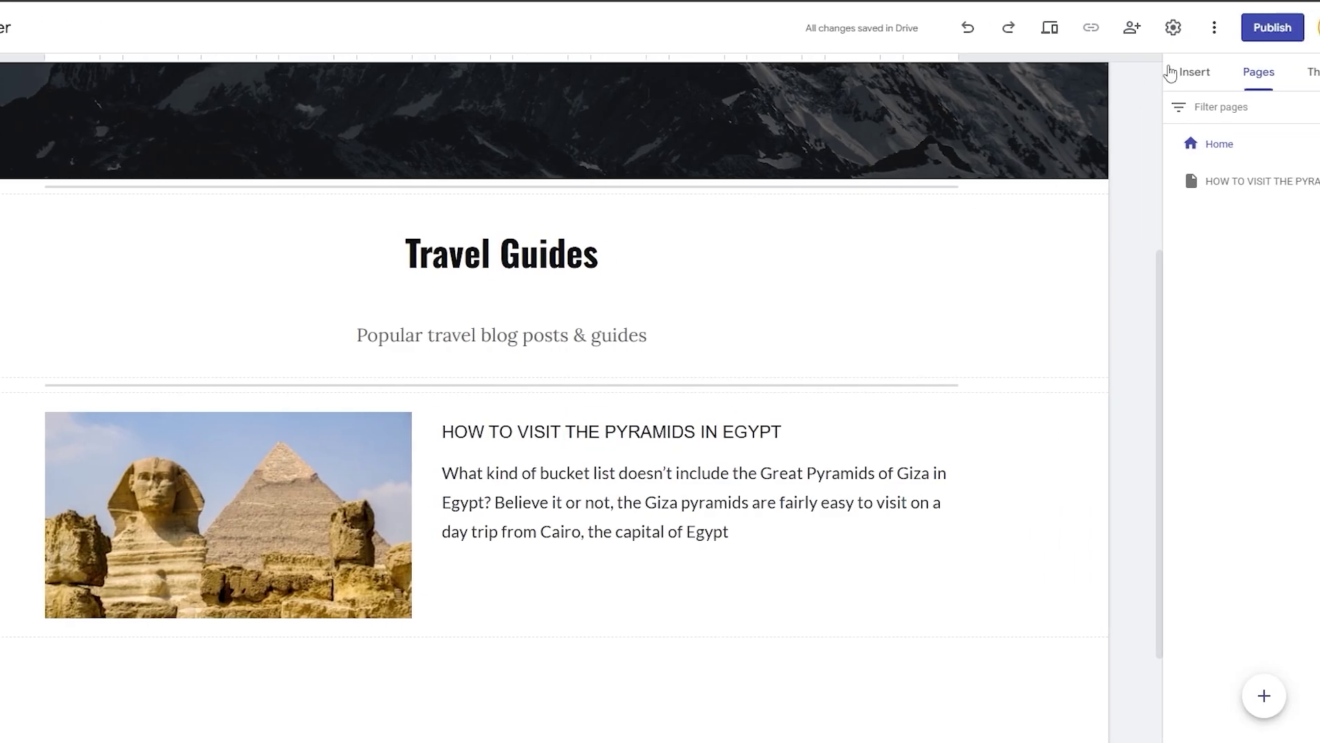
{"action": "scroll", "coordinate": [619, 378], "scroll_direction": "down", "scroll_amount": 2}
{"action": "scroll", "coordinate": [825, 445], "scroll_direction": "up", "scroll_amount": 3}
{"action": "scroll", "coordinate": [305, 373], "scroll_direction": "down", "scroll_amount": 3}
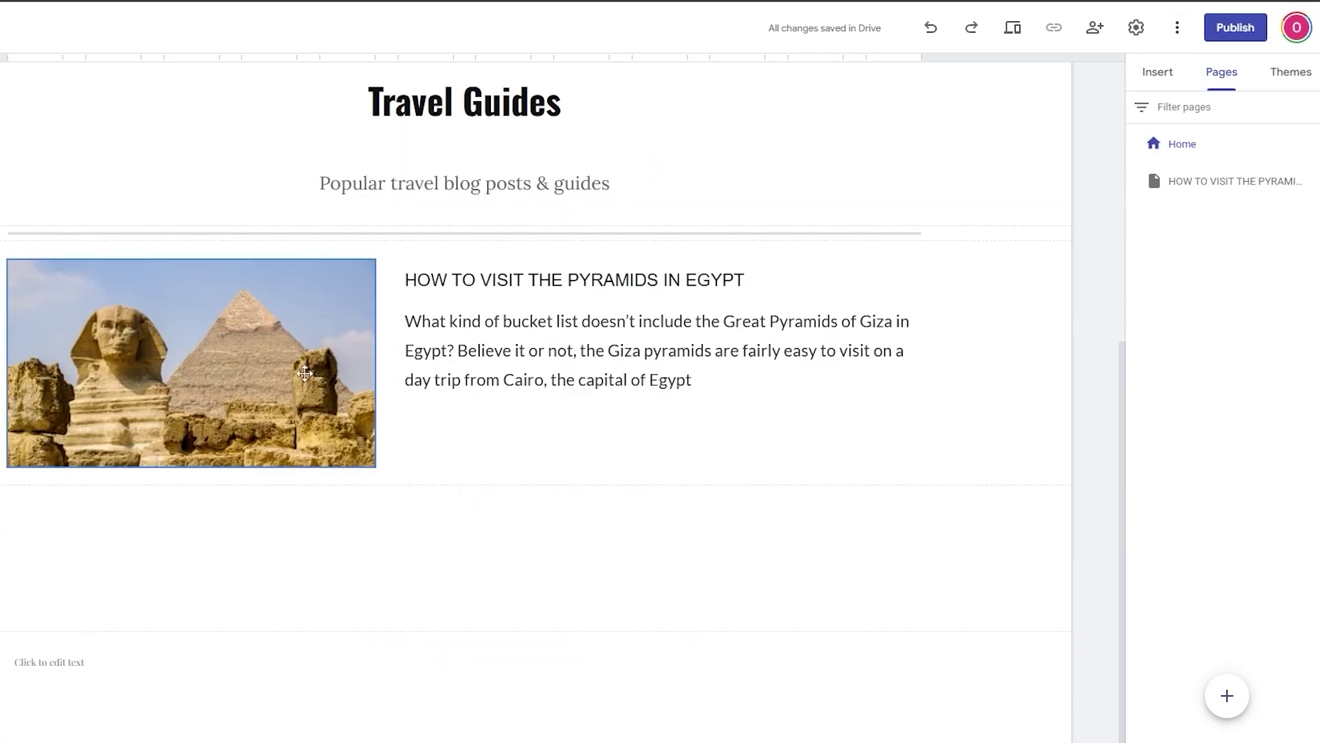
{"action": "left_click", "coordinate": [1211, 184]}
{"action": "scroll", "coordinate": [434, 484], "scroll_direction": "down", "scroll_amount": 10}
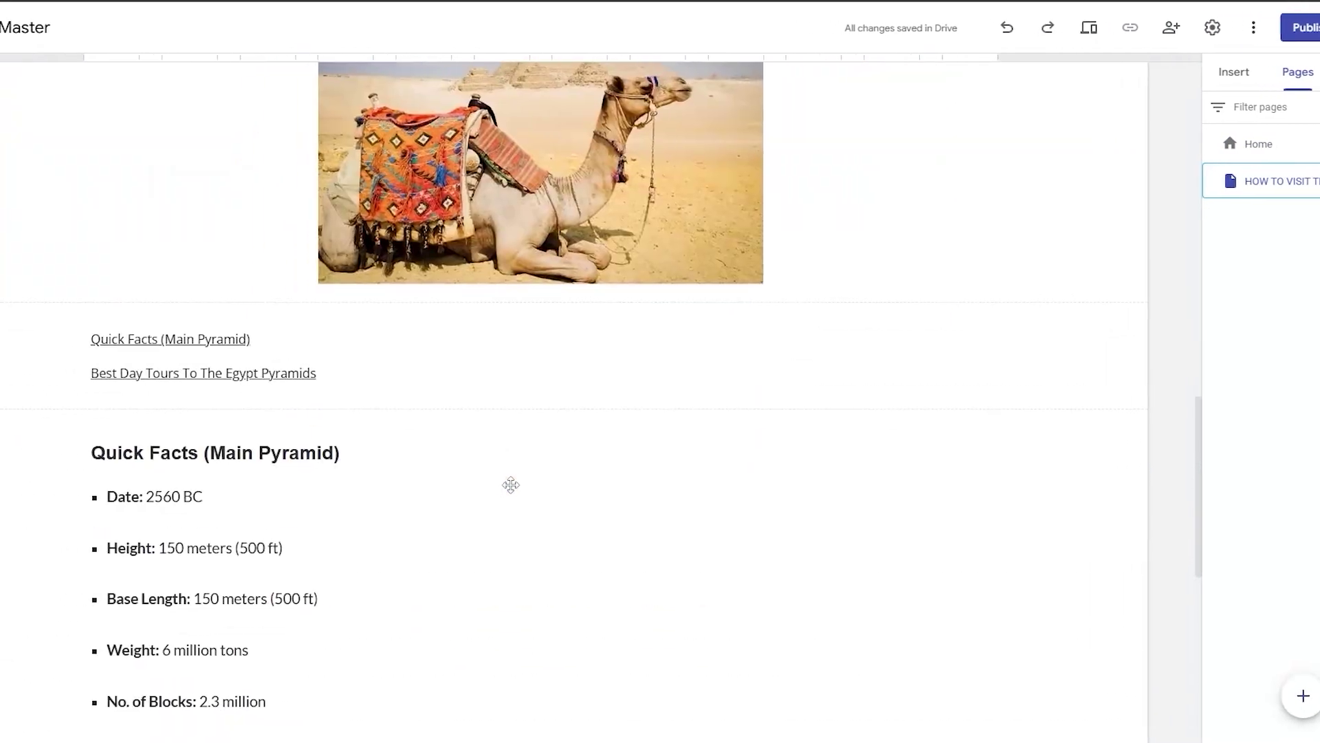
{"action": "scroll", "coordinate": [510, 485], "scroll_direction": "down", "scroll_amount": 8}
{"action": "scroll", "coordinate": [593, 495], "scroll_direction": "up", "scroll_amount": 15}
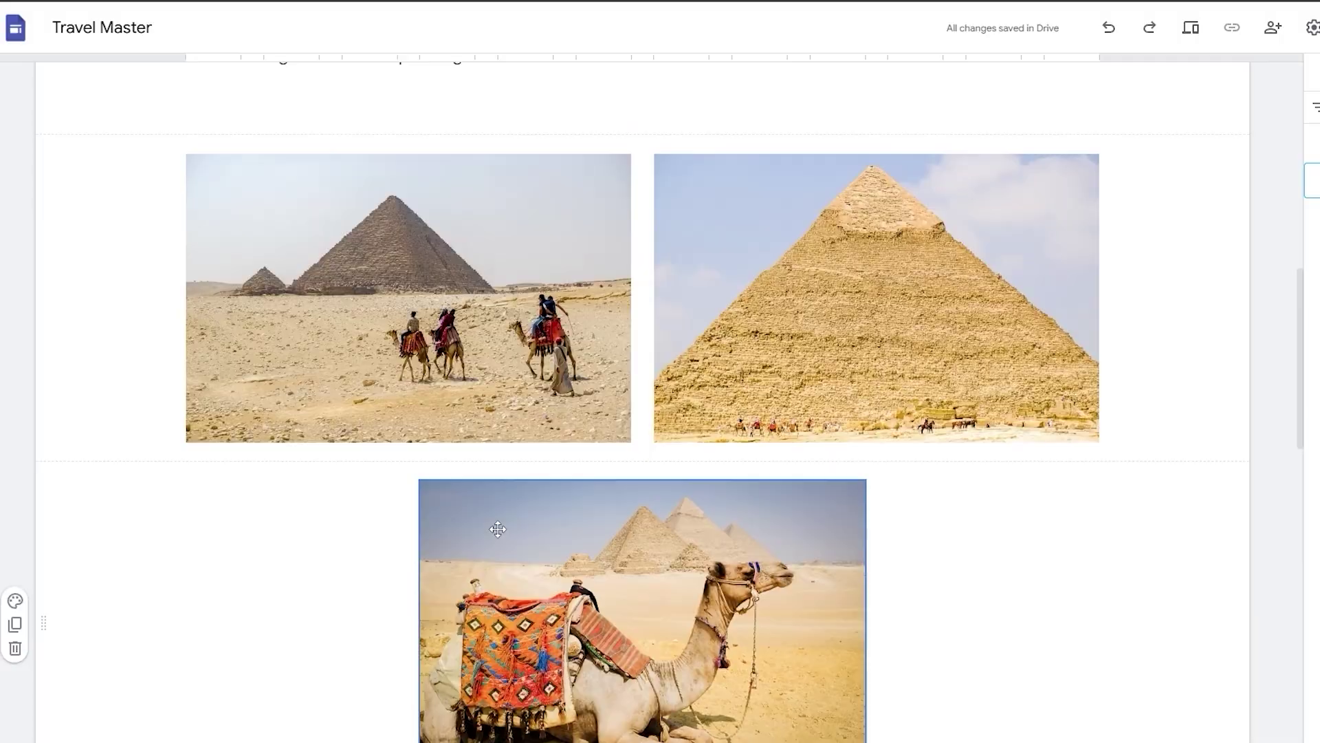
{"action": "scroll", "coordinate": [498, 528], "scroll_direction": "up", "scroll_amount": 10}
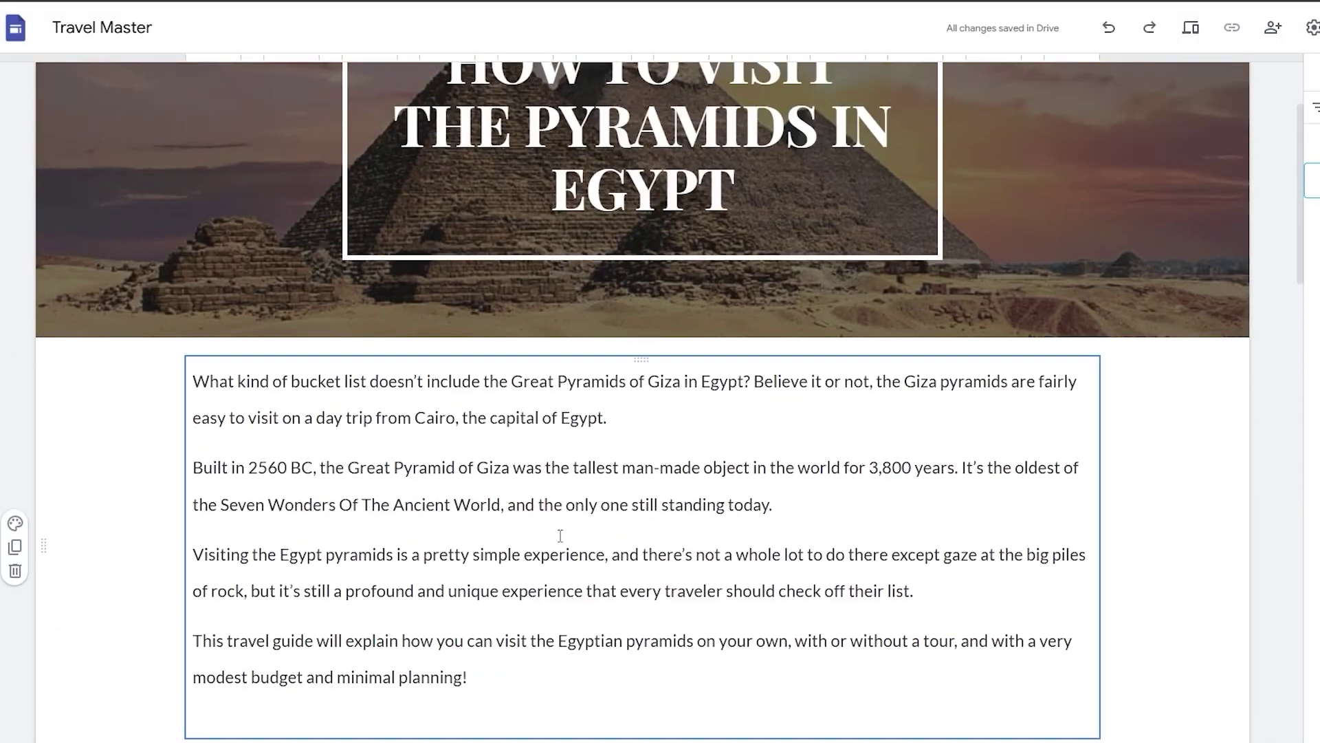
{"action": "scroll", "coordinate": [561, 536], "scroll_direction": "down", "scroll_amount": 15}
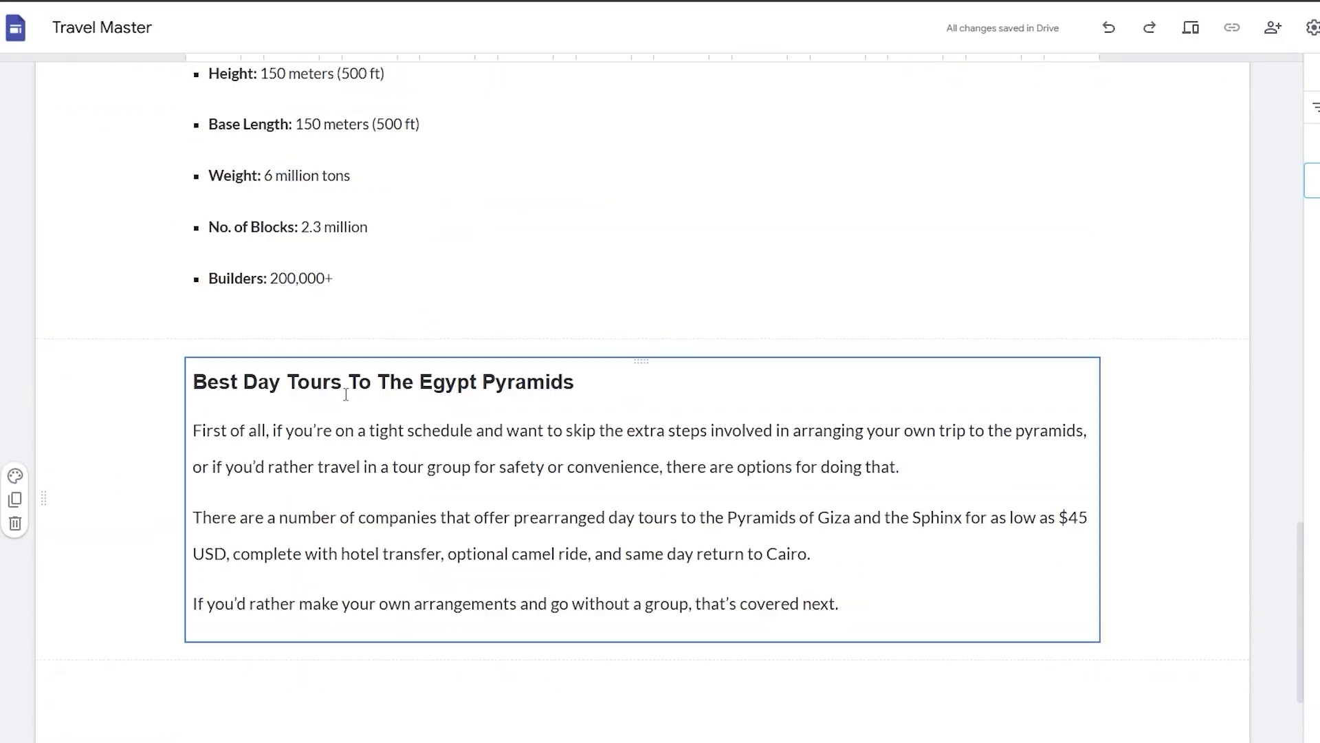
{"action": "scroll", "coordinate": [427, 465], "scroll_direction": "down", "scroll_amount": 3}
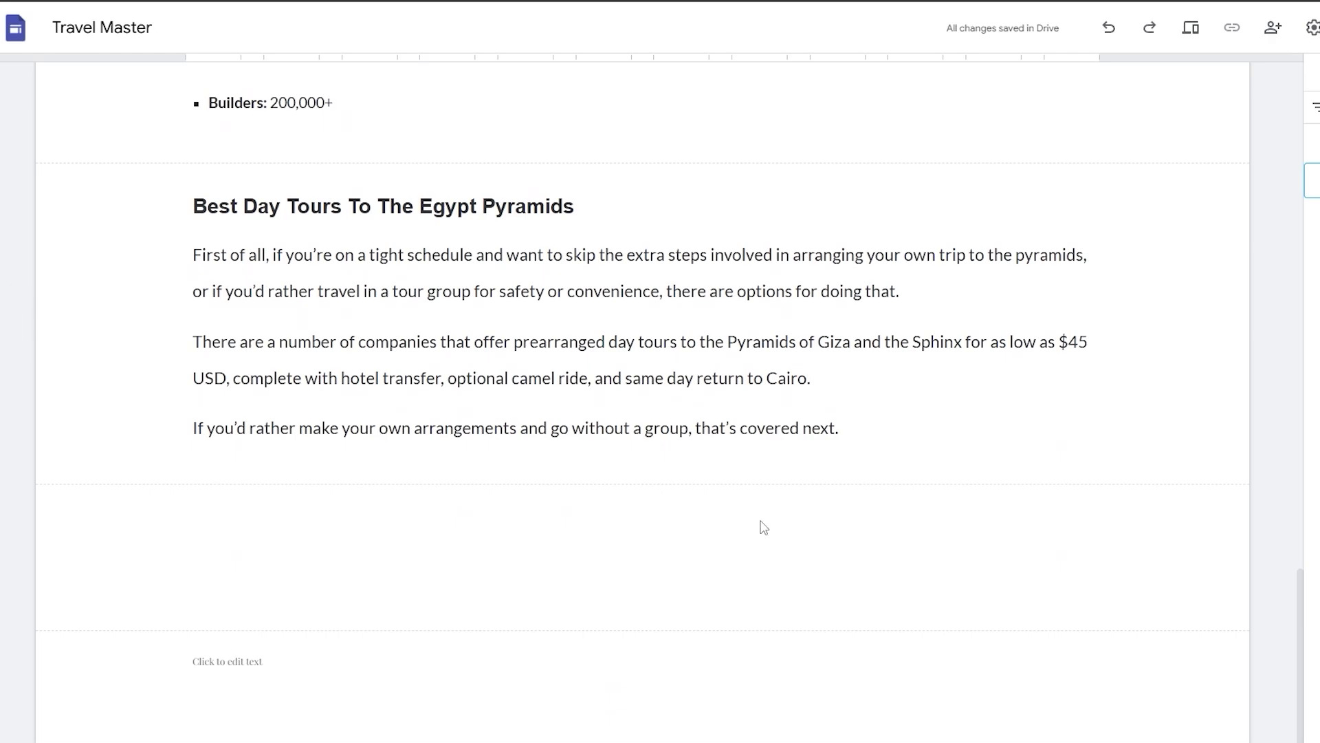
{"action": "scroll", "coordinate": [633, 419], "scroll_direction": "up", "scroll_amount": 15}
{"action": "scroll", "coordinate": [639, 418], "scroll_direction": "up", "scroll_amount": 5}
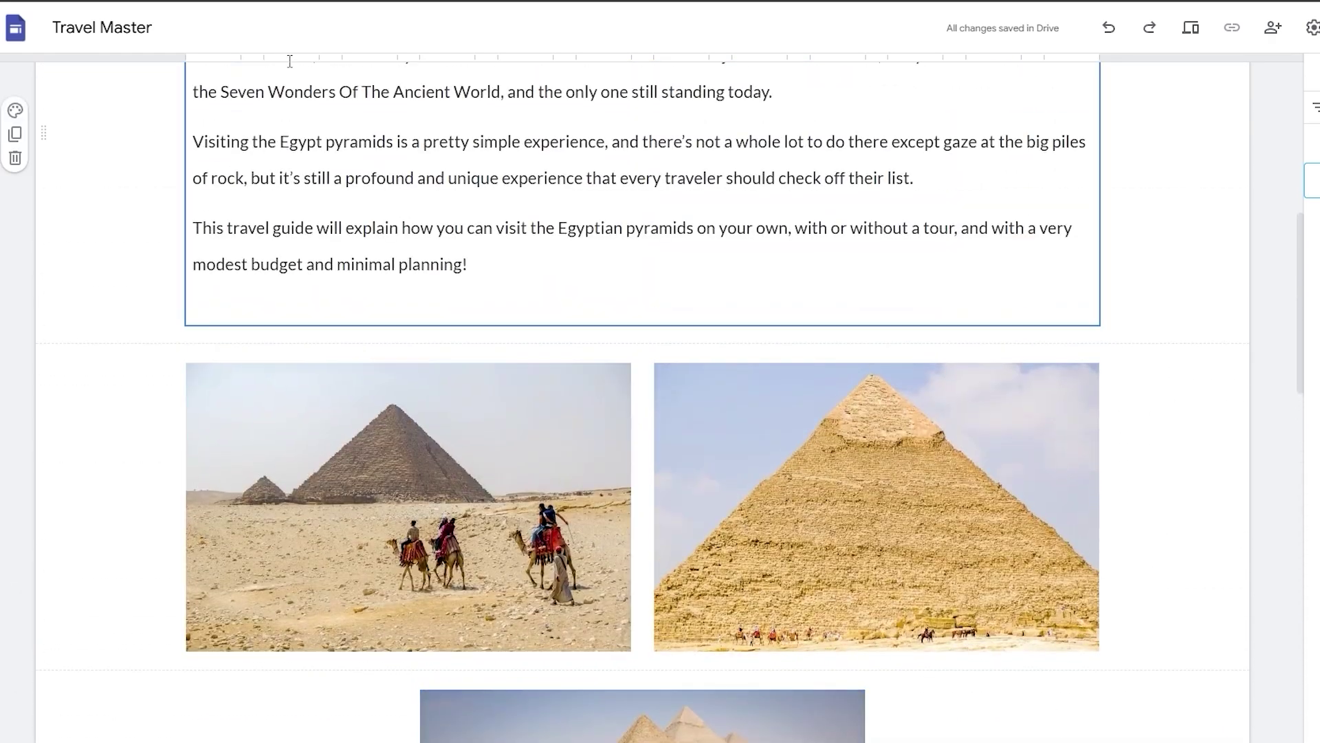
{"action": "scroll", "coordinate": [437, 274], "scroll_direction": "up", "scroll_amount": 5}
{"action": "scroll", "coordinate": [438, 267], "scroll_direction": "up", "scroll_amount": 3}
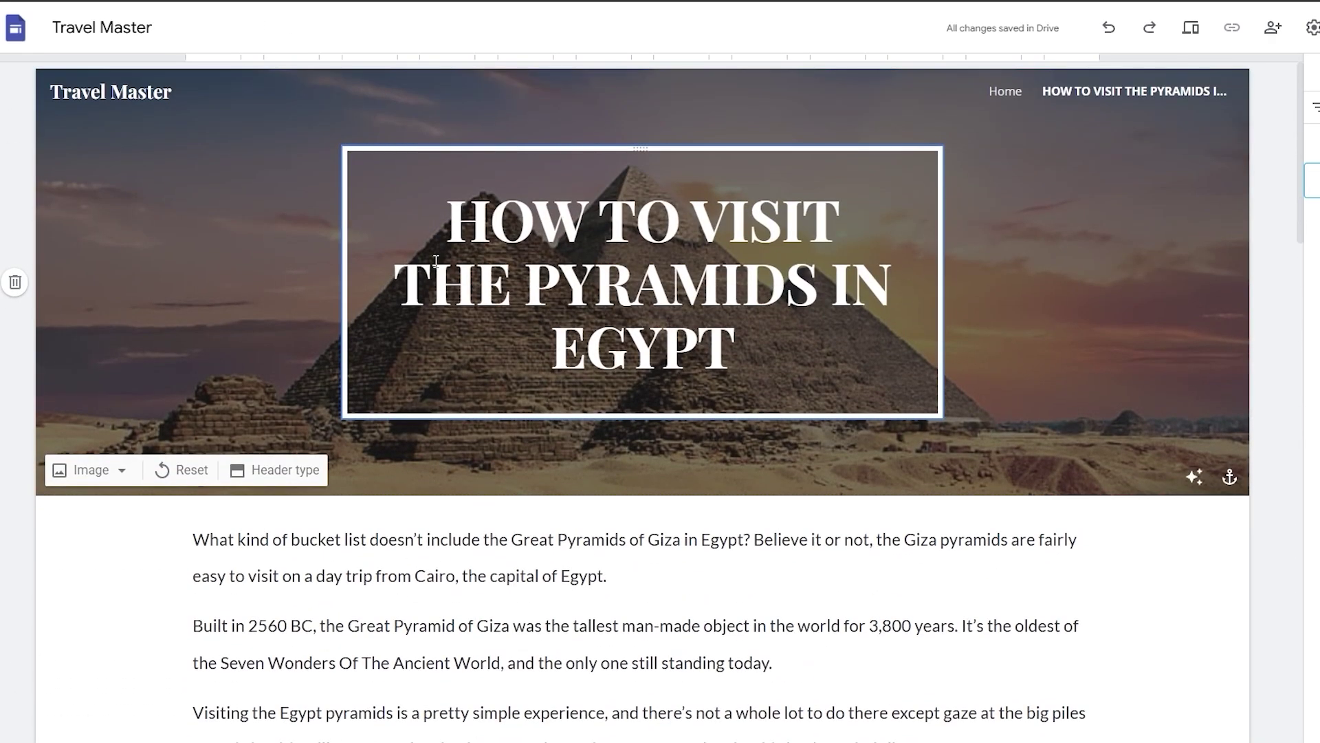
On the Home page, add the two-small-one-large image layout block below the pyramids post.
{"action": "left_click", "coordinate": [1006, 91]}
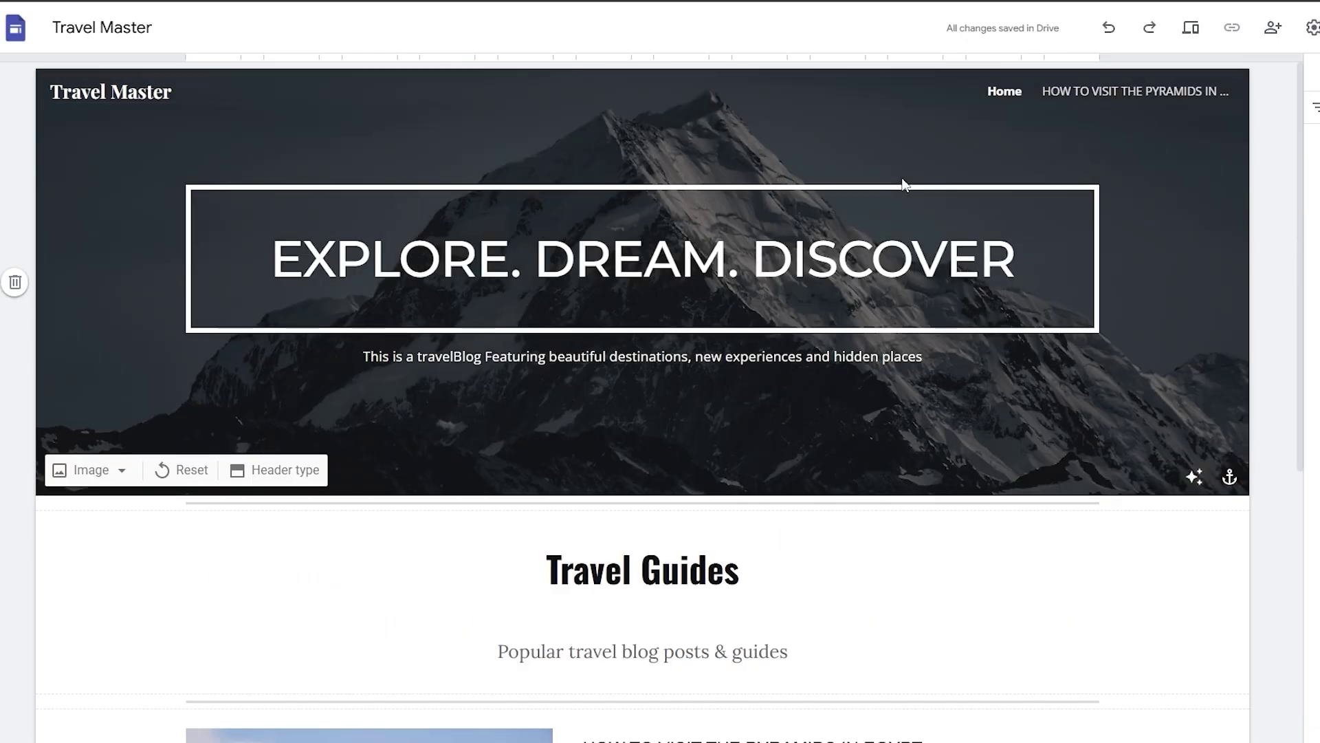
{"action": "scroll", "coordinate": [306, 294], "scroll_direction": "down", "scroll_amount": 5}
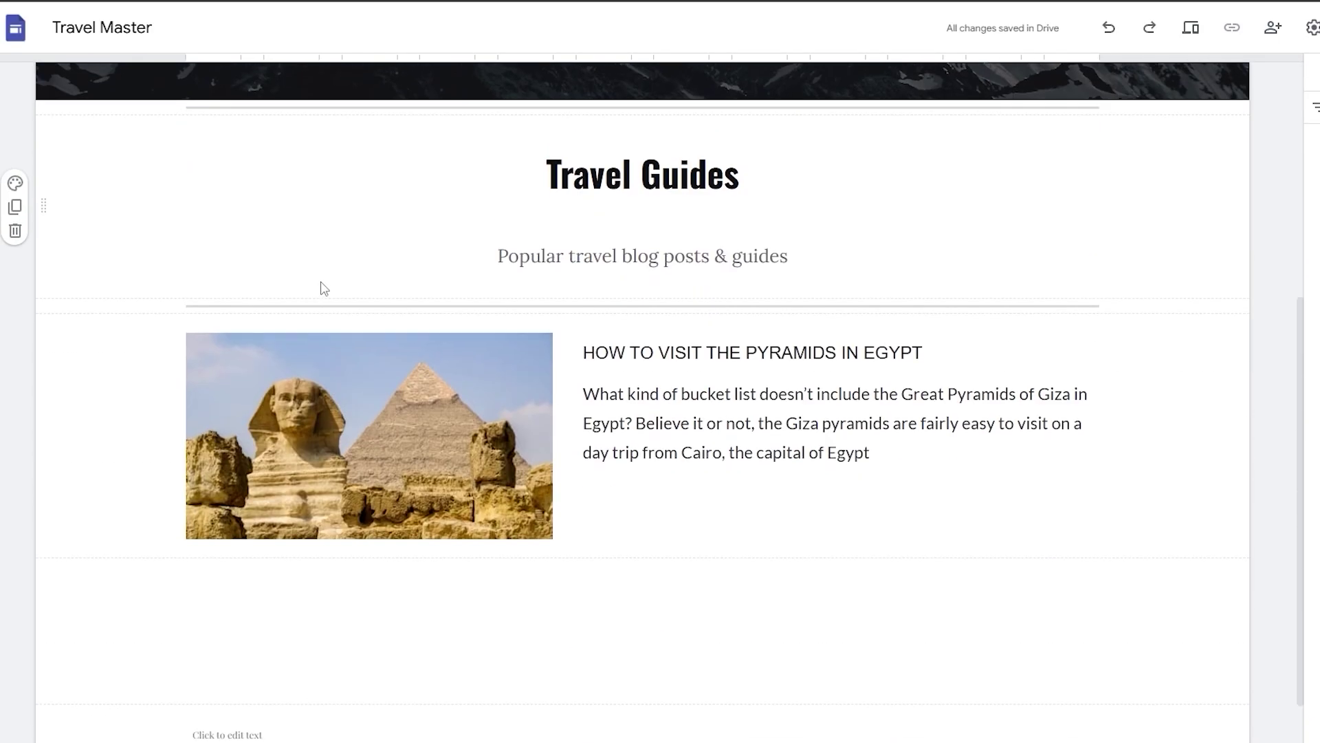
{"action": "scroll", "coordinate": [324, 288], "scroll_direction": "down", "scroll_amount": 1}
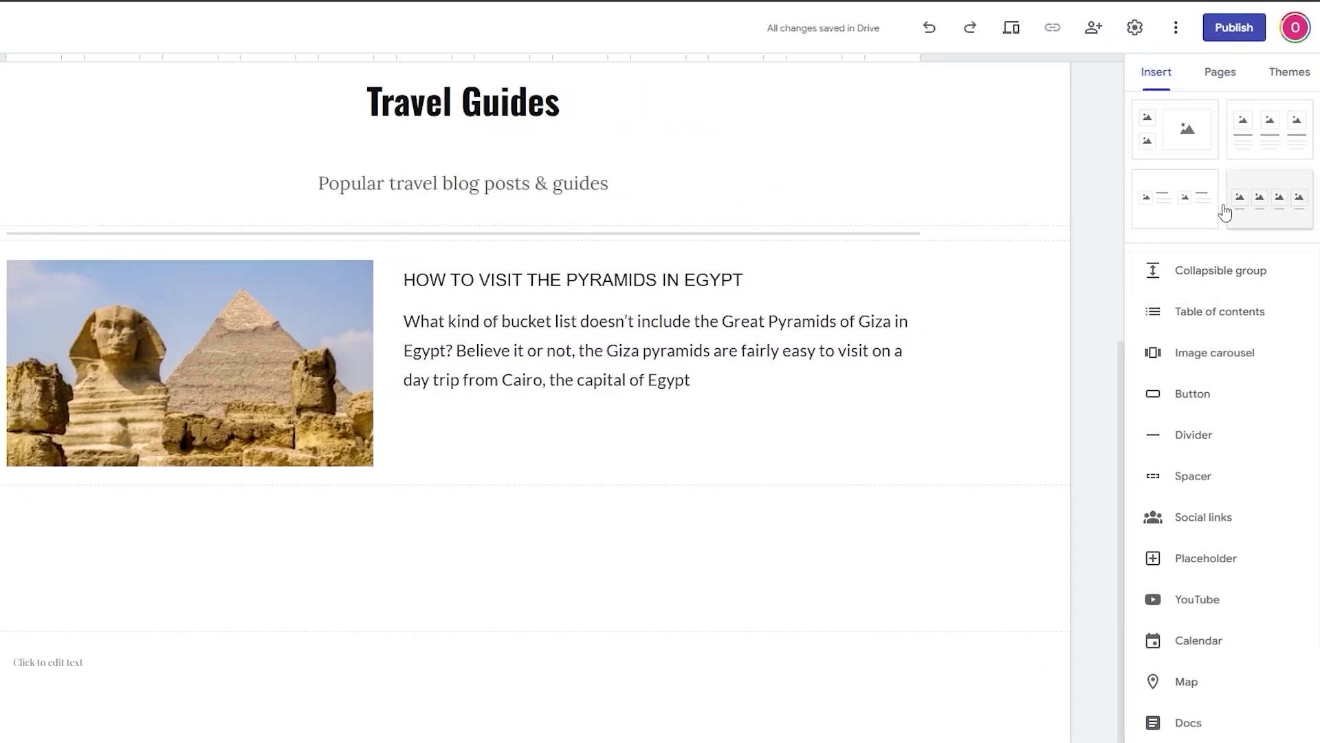
{"action": "left_click", "coordinate": [1182, 150]}
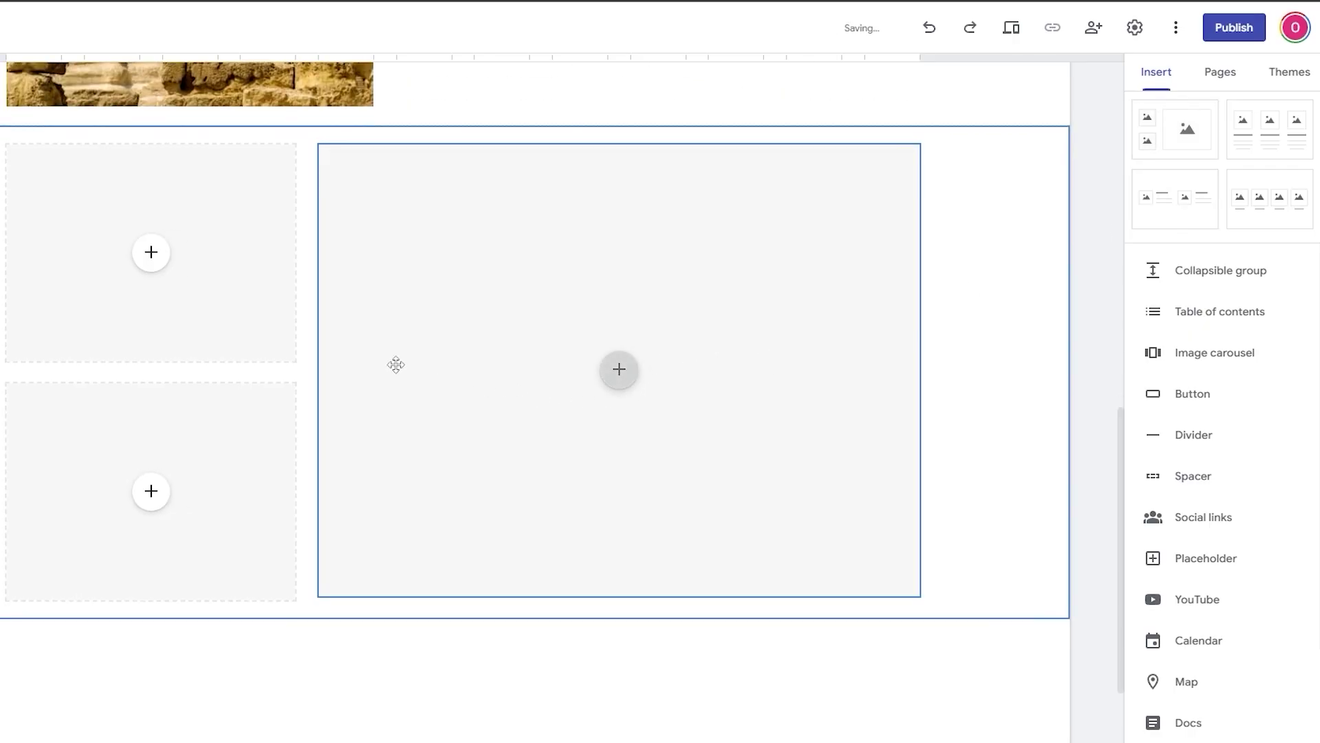
{"action": "scroll", "coordinate": [580, 433], "scroll_direction": "up", "scroll_amount": 3}
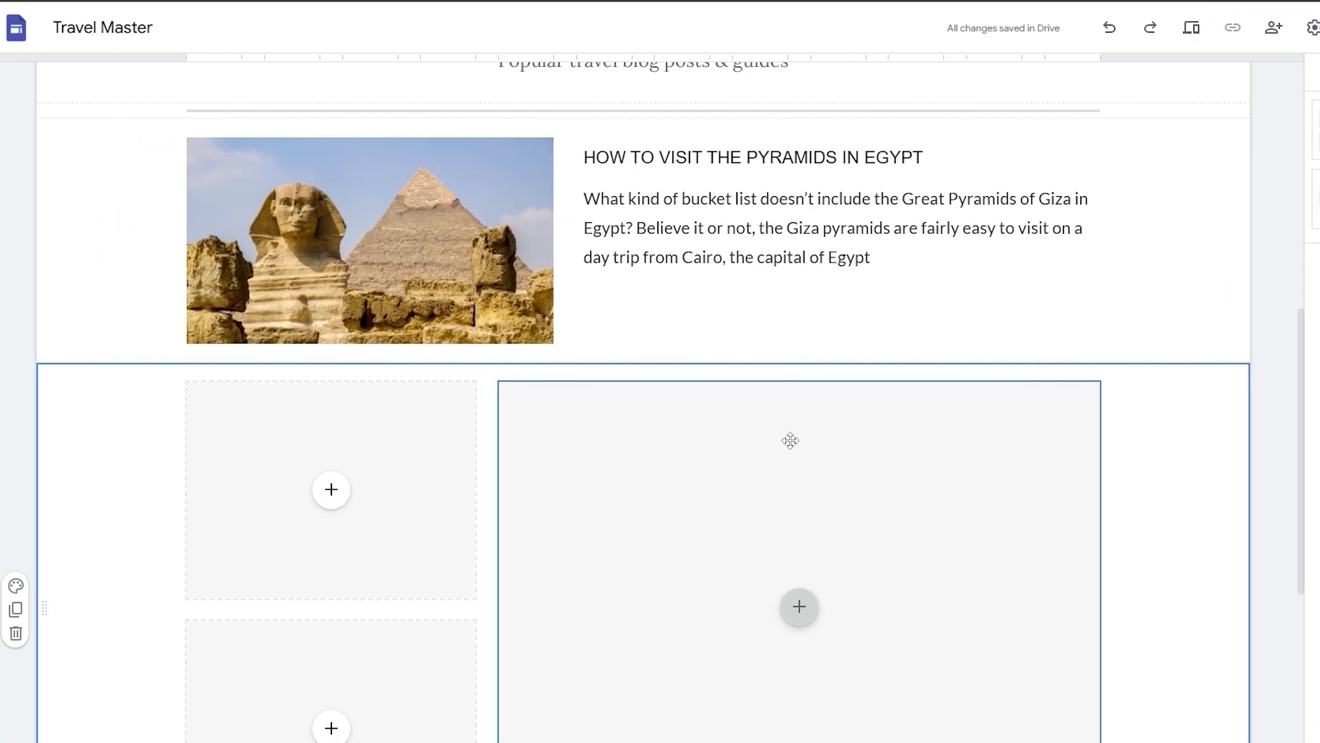
{"action": "scroll", "coordinate": [790, 440], "scroll_direction": "down", "scroll_amount": 1}
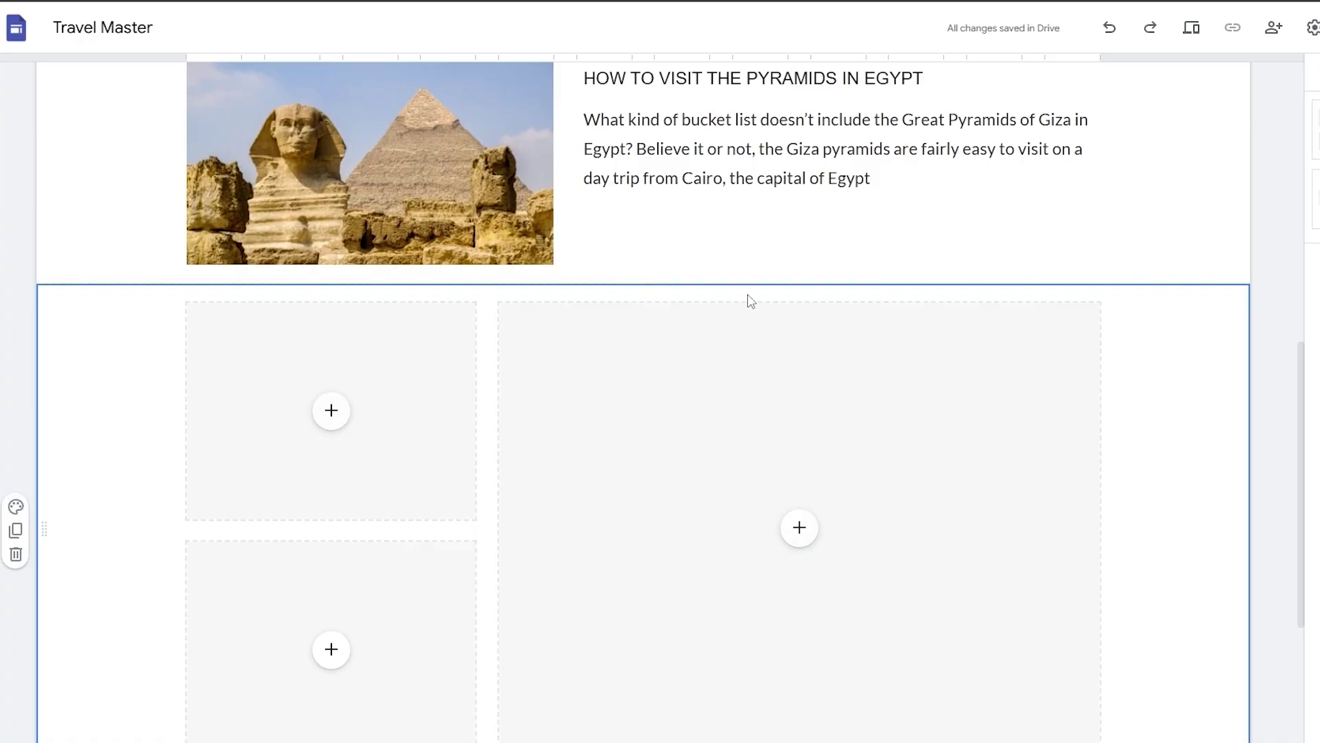
{"action": "scroll", "coordinate": [728, 410], "scroll_direction": "down", "scroll_amount": 4}
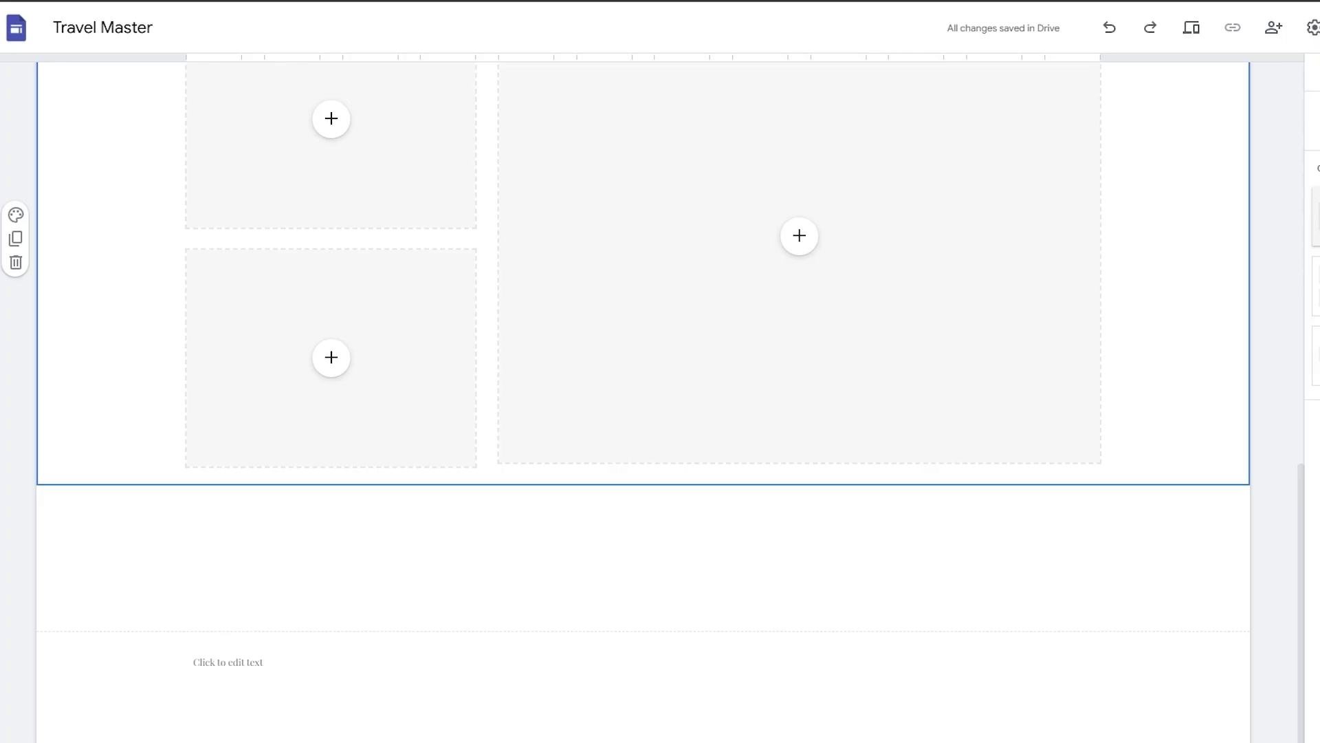
Edit the page footer and browse the Insert panel's Forms list without inserting anything.
{"action": "mouse_move", "coordinate": [440, 708]}
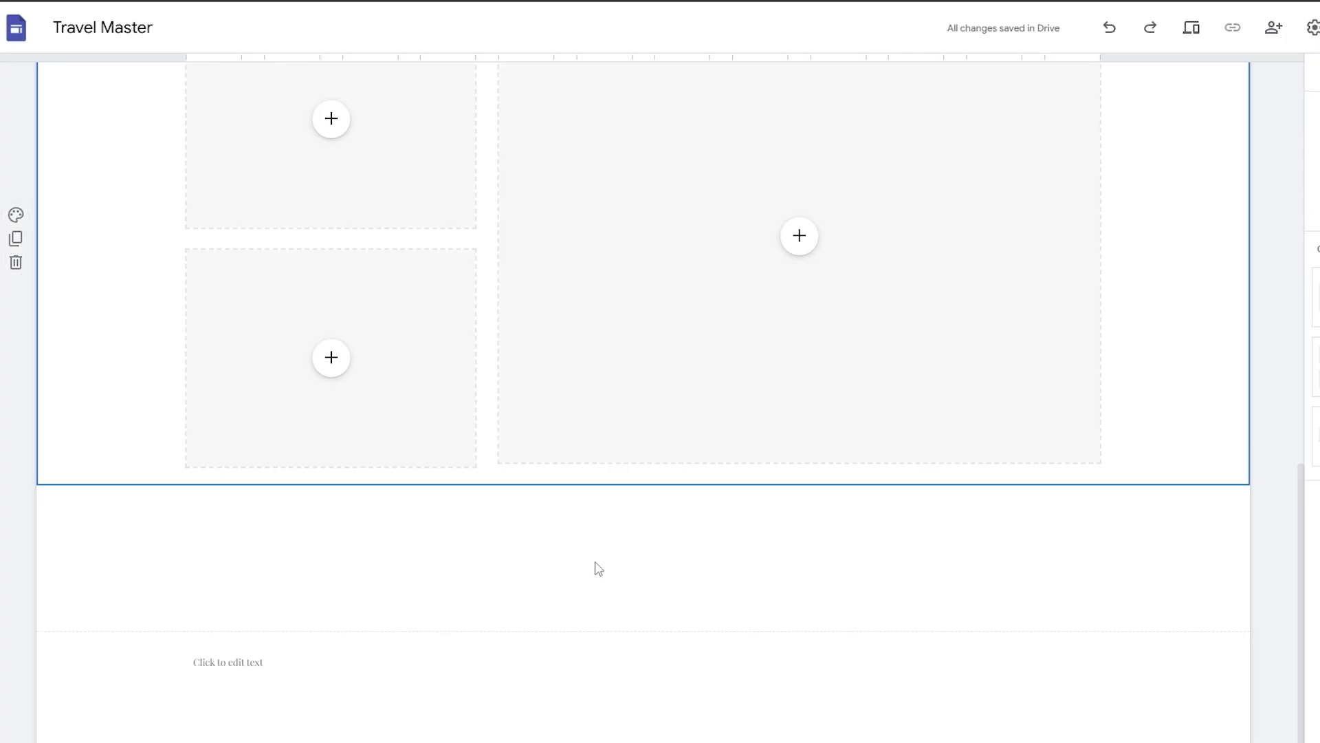
{"action": "mouse_move", "coordinate": [296, 654]}
{"action": "left_click", "coordinate": [593, 693]}
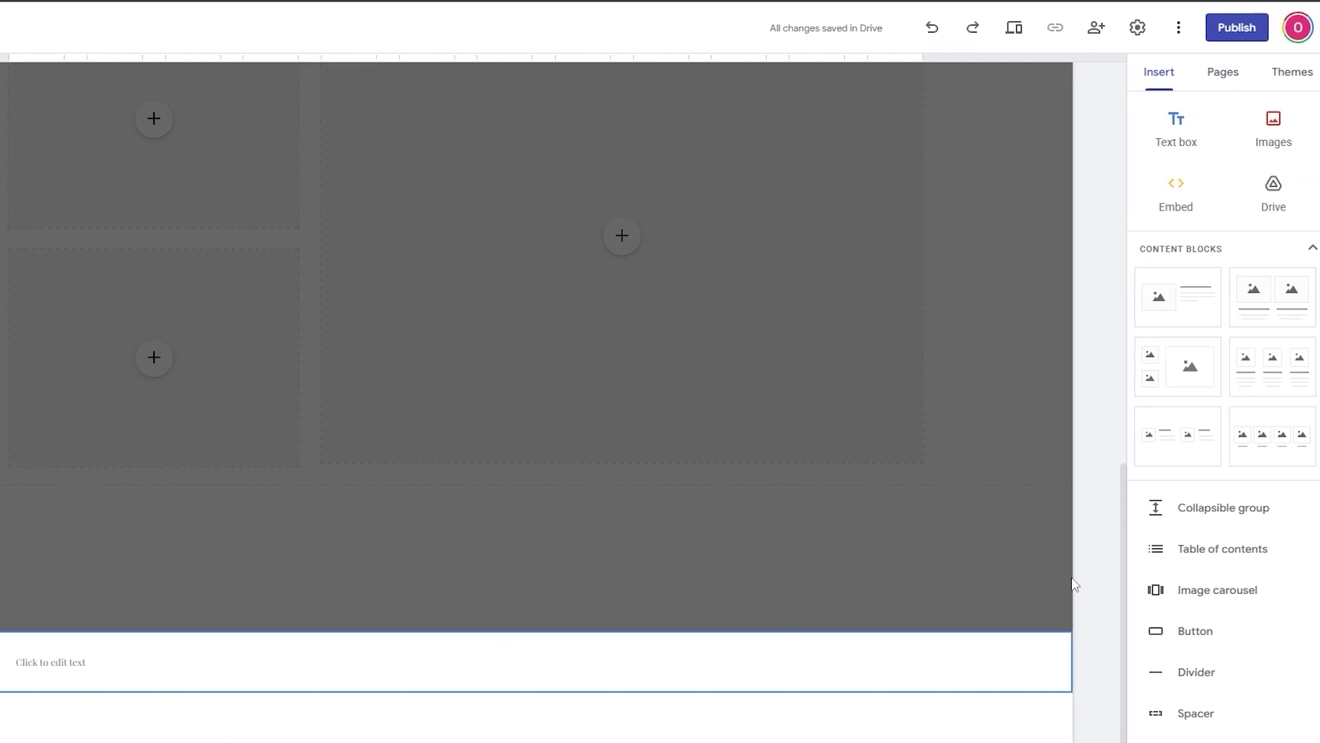
{"action": "scroll", "coordinate": [1238, 607], "scroll_direction": "down", "scroll_amount": 5}
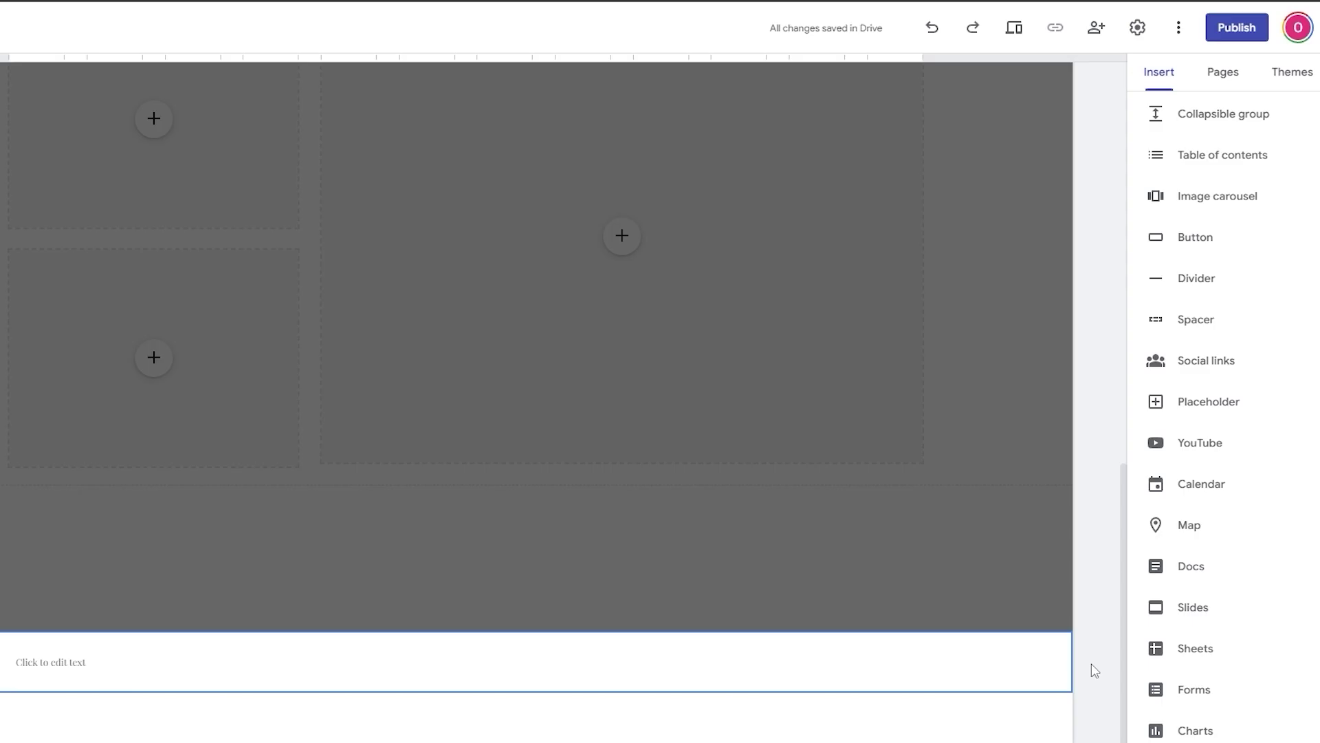
{"action": "left_click", "coordinate": [1185, 690]}
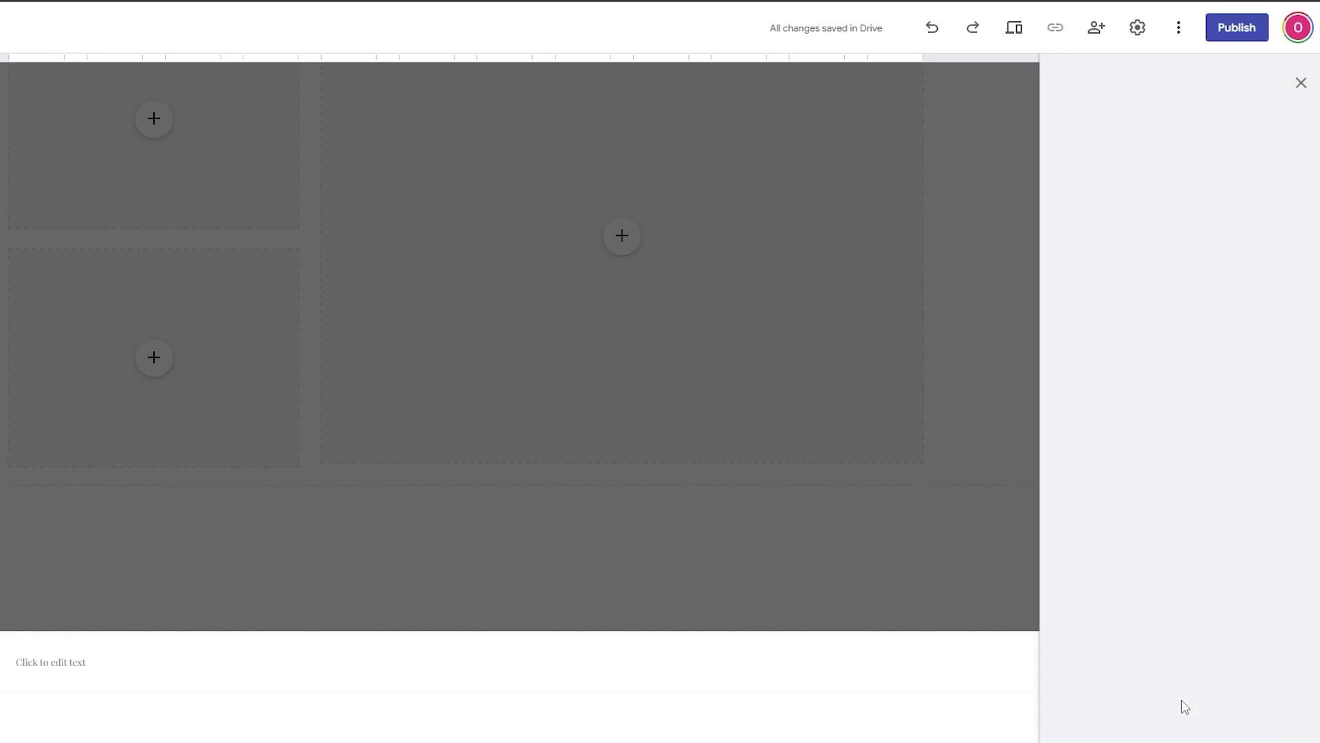
{"action": "left_click", "coordinate": [1304, 77]}
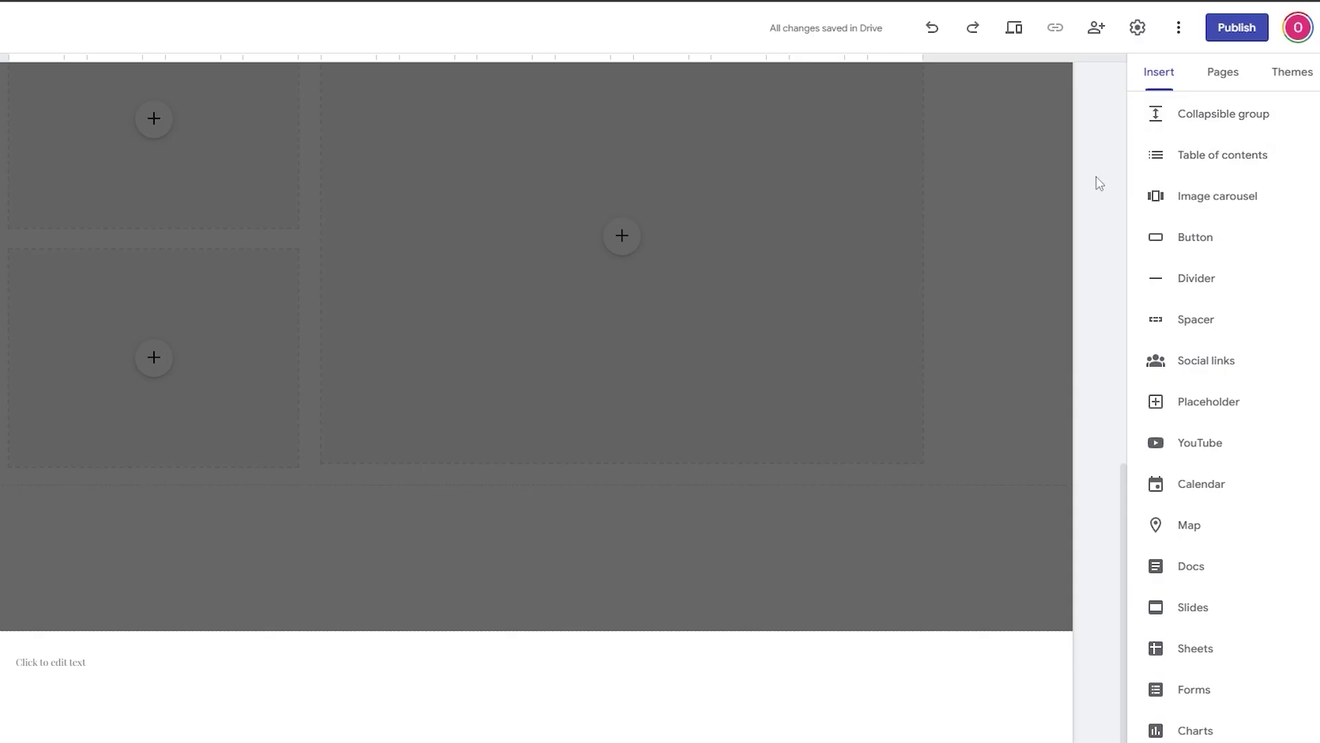
Delete the empty text box from the footer.
{"action": "left_click", "coordinate": [481, 660]}
{"action": "key", "text": "Escape"}
{"action": "key", "text": "Delete"}
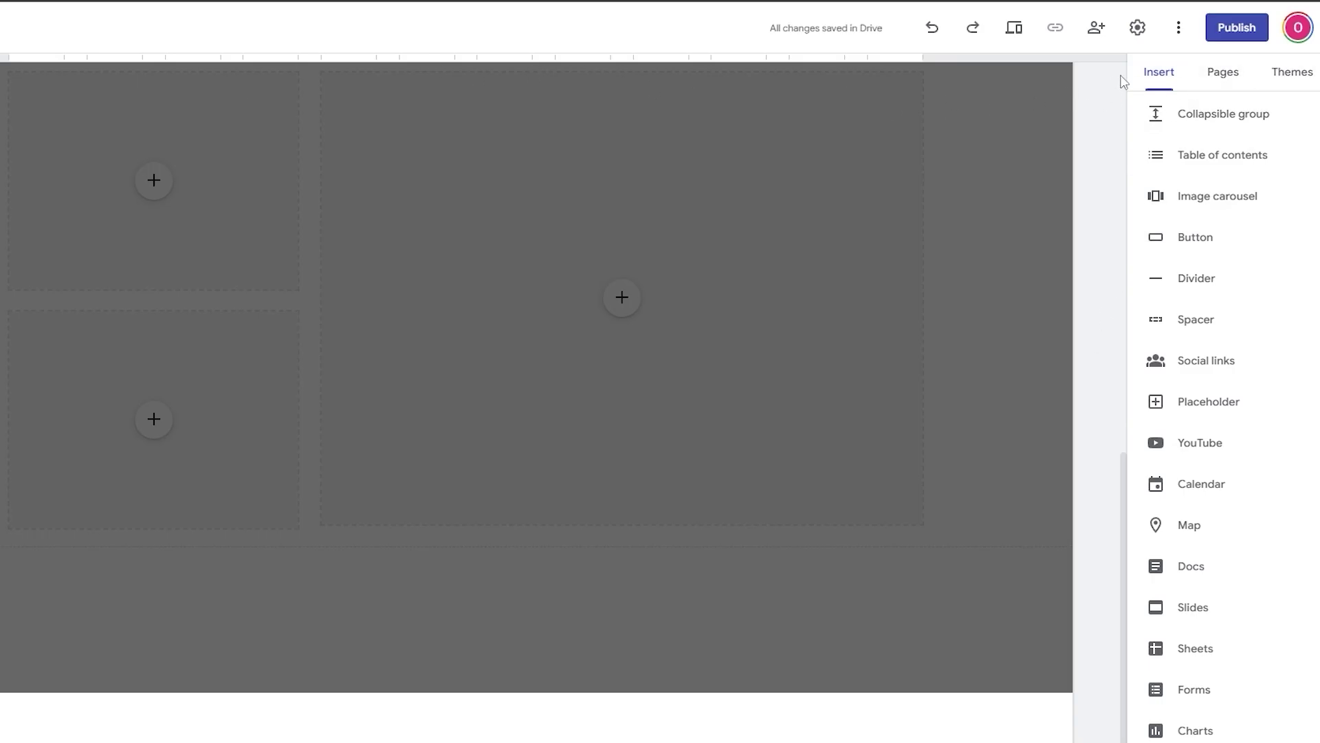
{"action": "scroll", "coordinate": [914, 473], "scroll_direction": "up", "scroll_amount": 9}
{"action": "scroll", "coordinate": [914, 473], "scroll_direction": "up", "scroll_amount": 3}
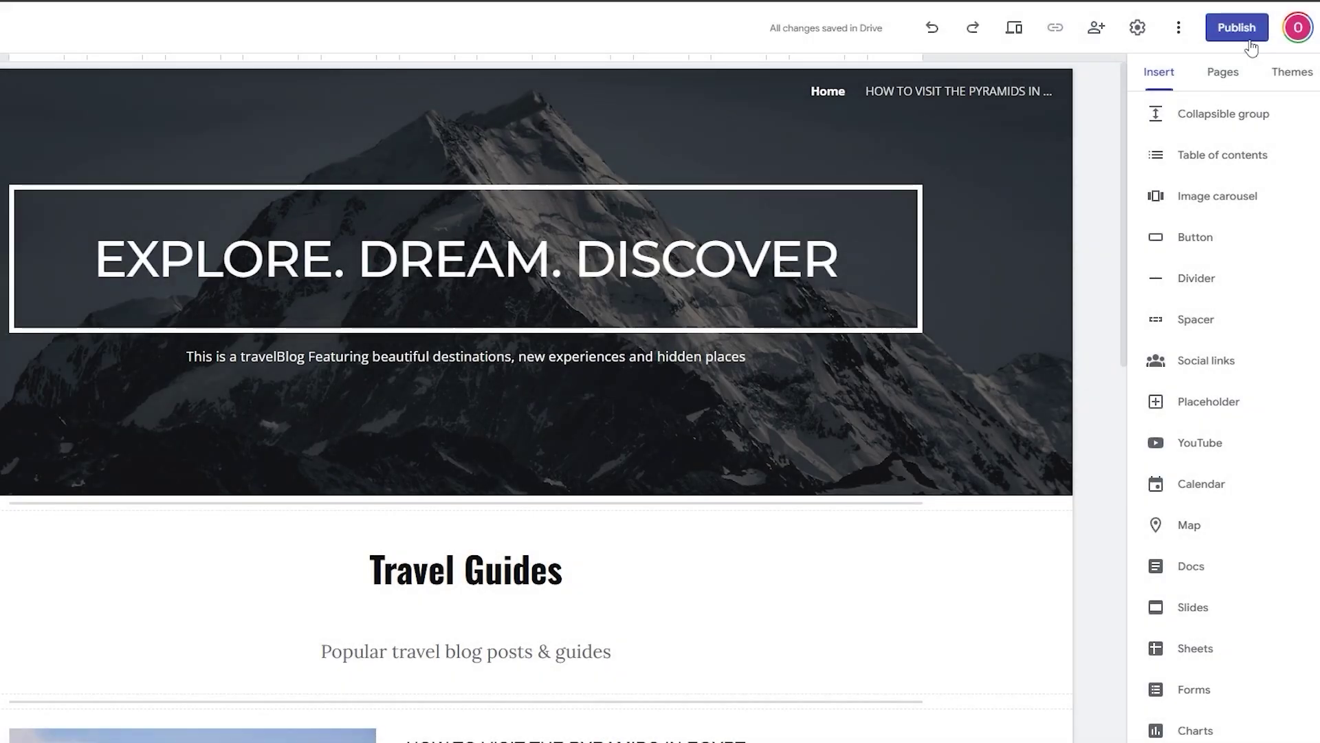
Begin publishing with web address 'travelmaster', find it taken, and open the custom domain settings.
{"action": "left_click", "coordinate": [1249, 40]}
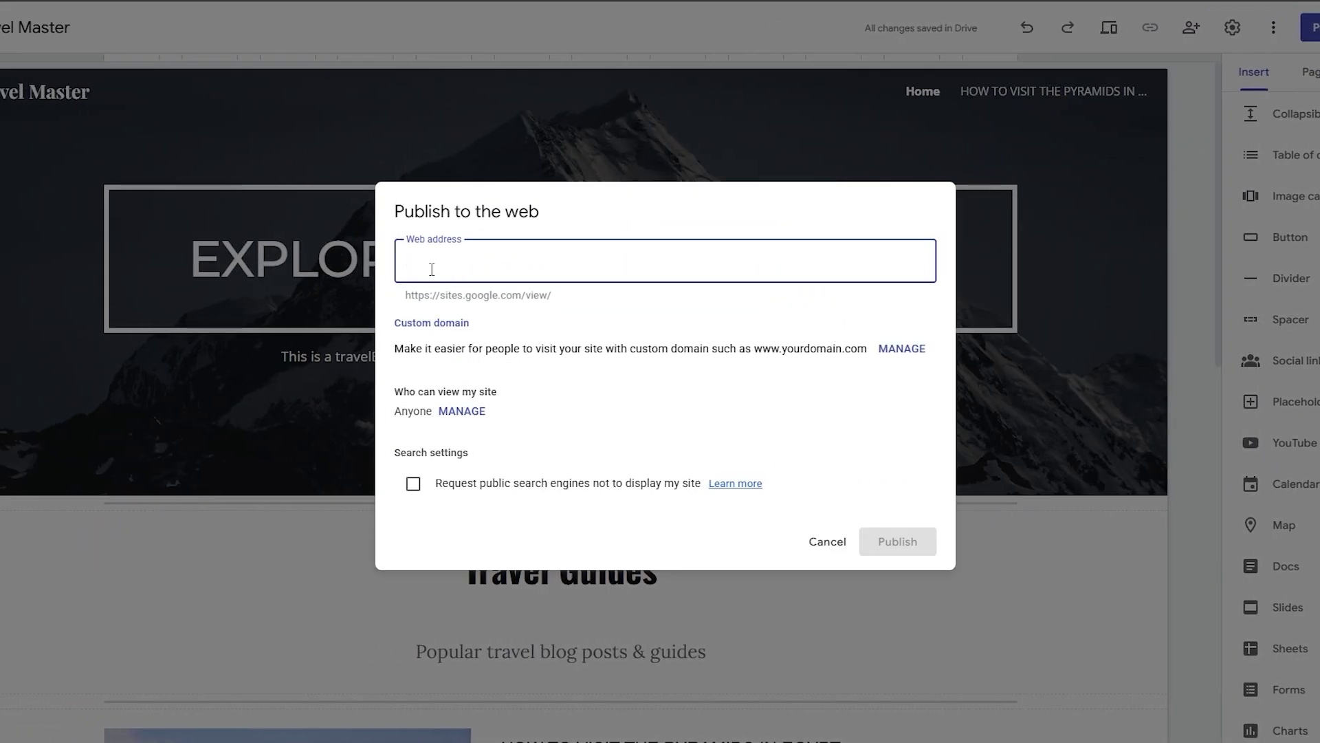
{"action": "type", "text": "travelmaster"}
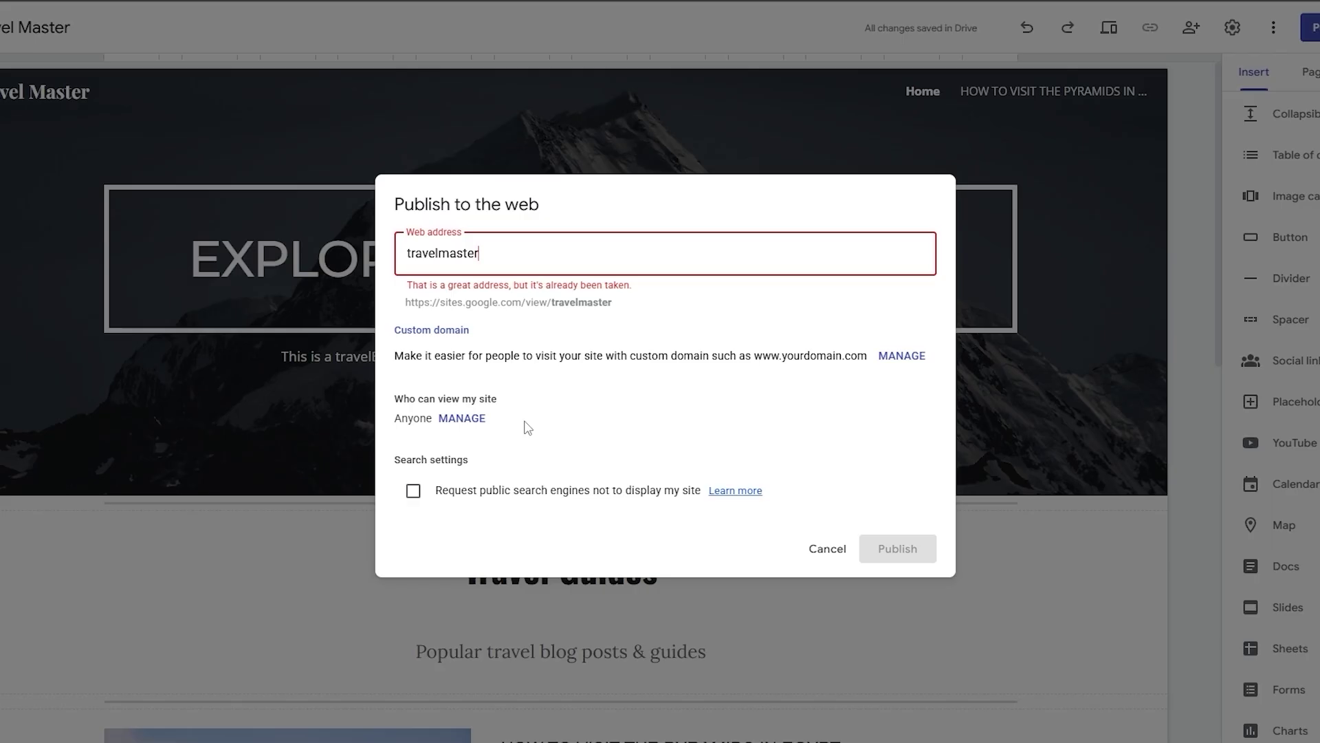
{"action": "left_click_drag", "start_coordinate": [413, 330], "coordinate": [456, 330]}
{"action": "left_click_drag", "start_coordinate": [787, 357], "coordinate": [827, 359]}
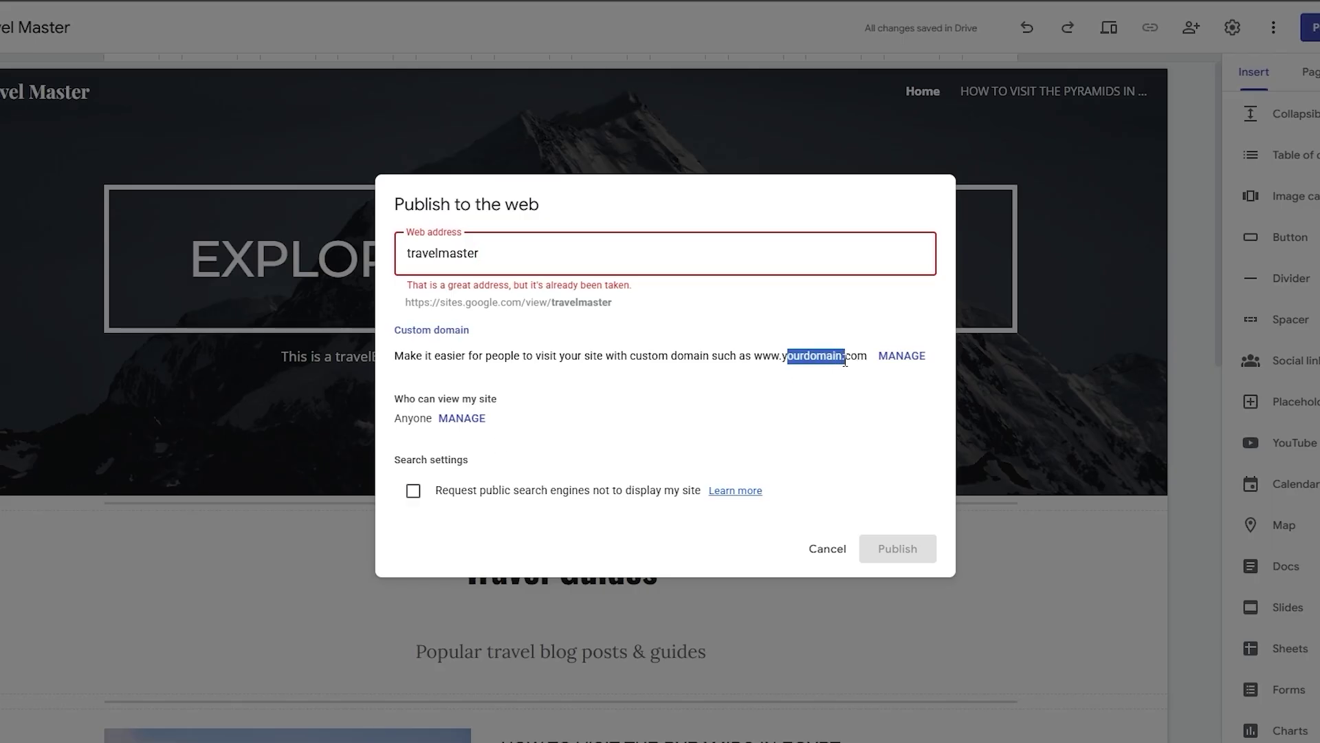
{"action": "left_click", "coordinate": [887, 358]}
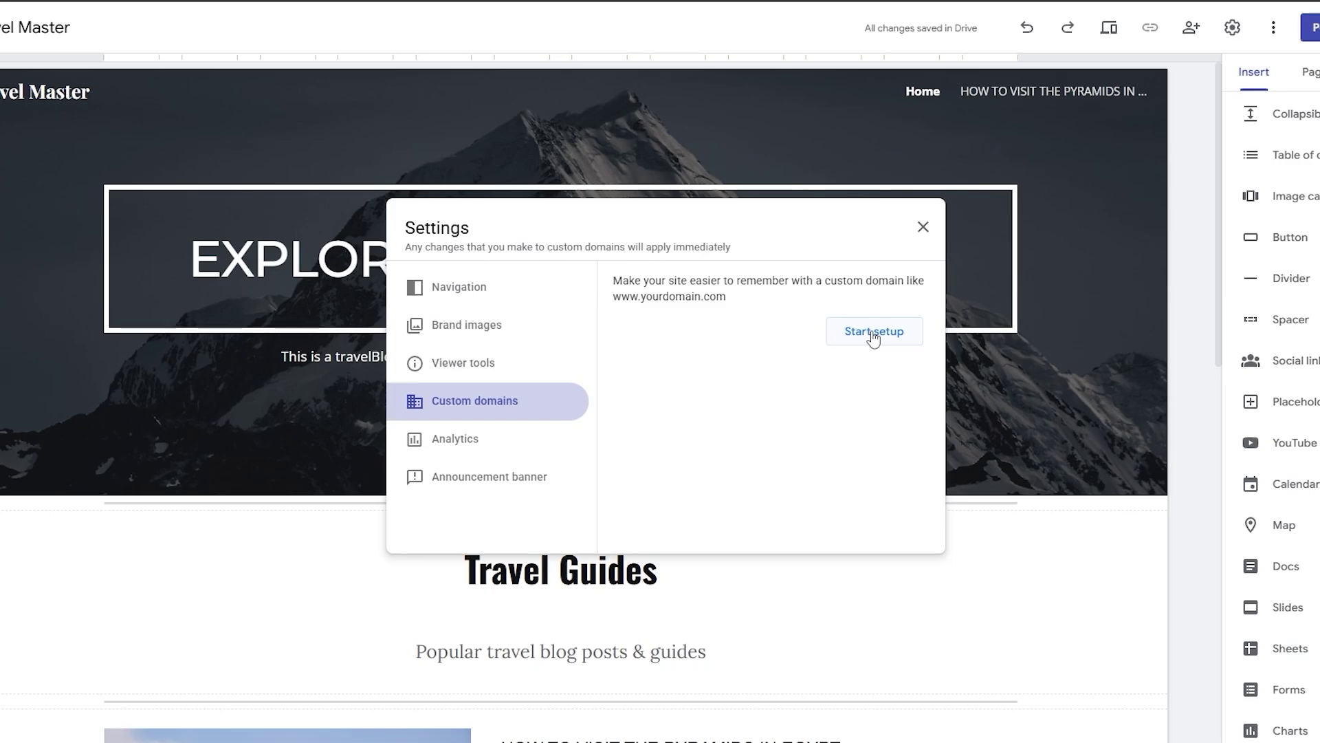
Try 'travelmaster' as a custom domain, cancel the setup, and close Settings.
{"action": "left_click", "coordinate": [874, 333]}
{"action": "type", "text": "travelmaster"}
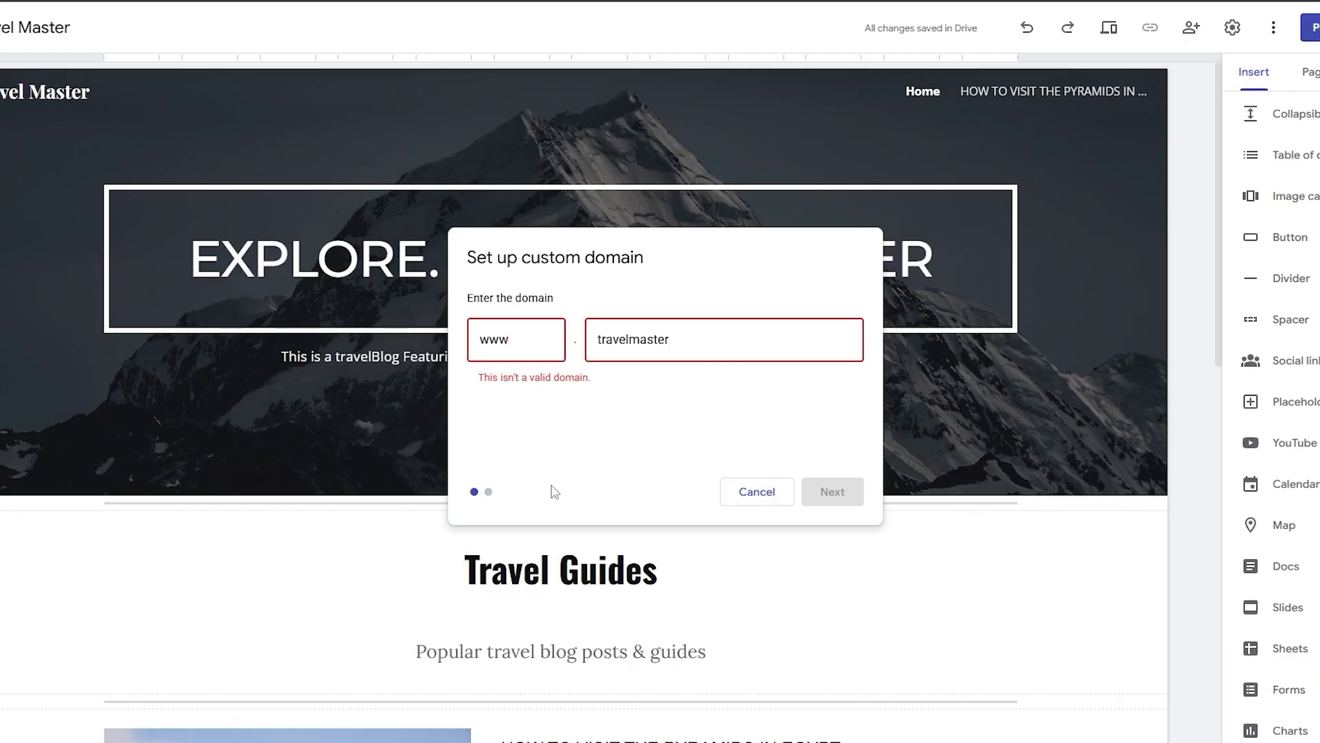
{"action": "left_click", "coordinate": [781, 493]}
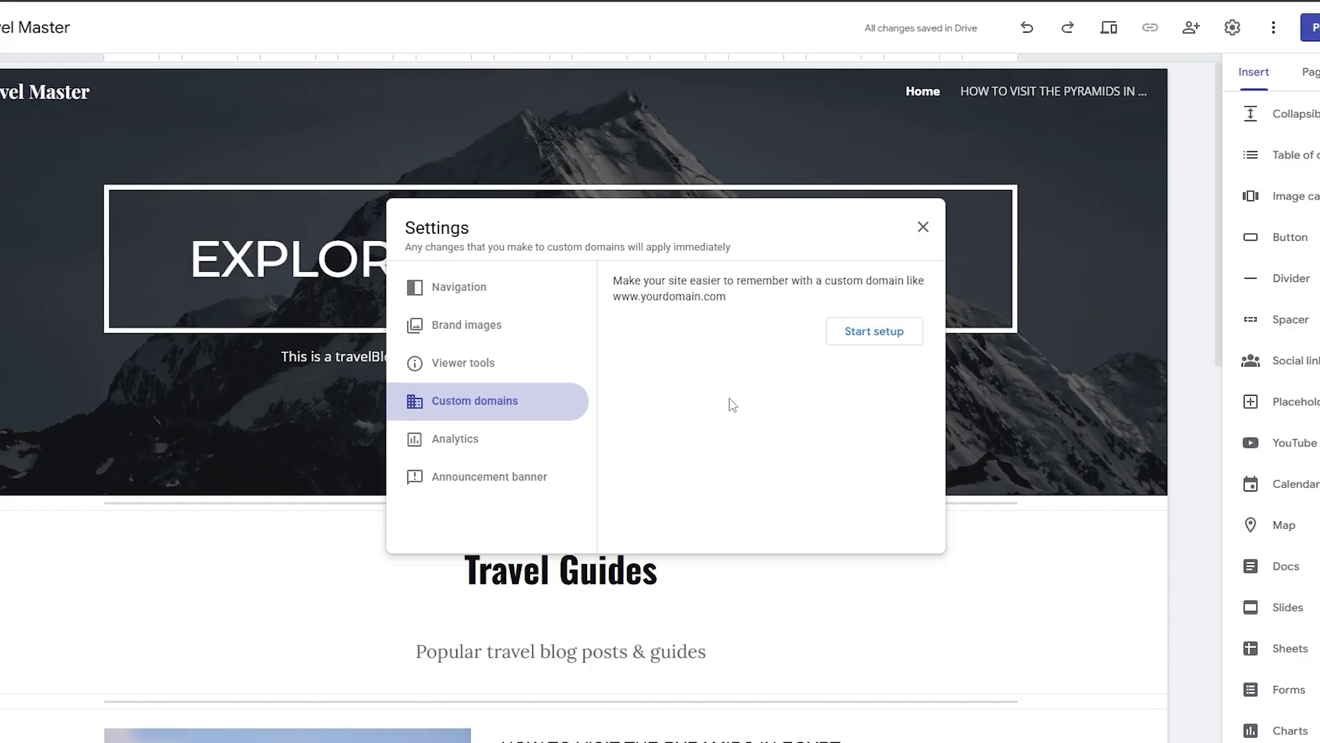
{"action": "left_click", "coordinate": [922, 229]}
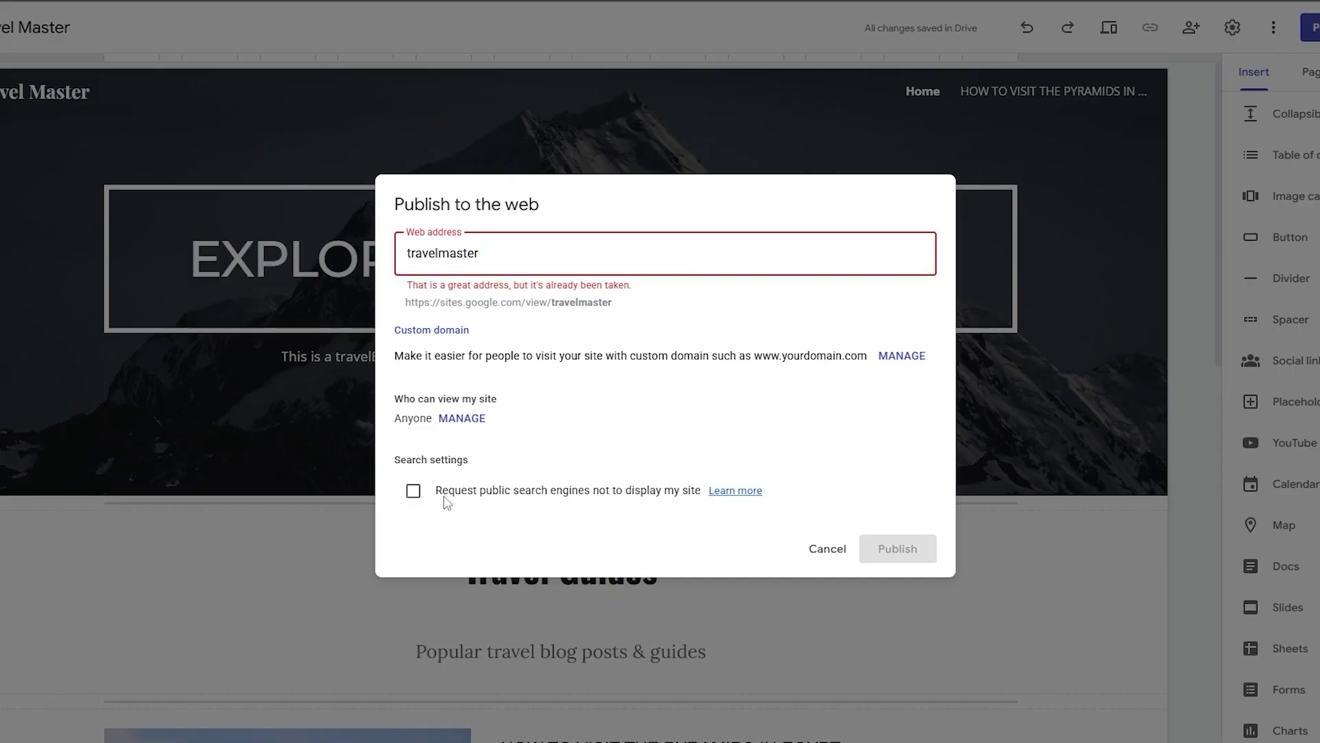
Publish the site at web address 'explorediscovertravelwhatever' and view the live version.
{"action": "double_click", "coordinate": [535, 245]}
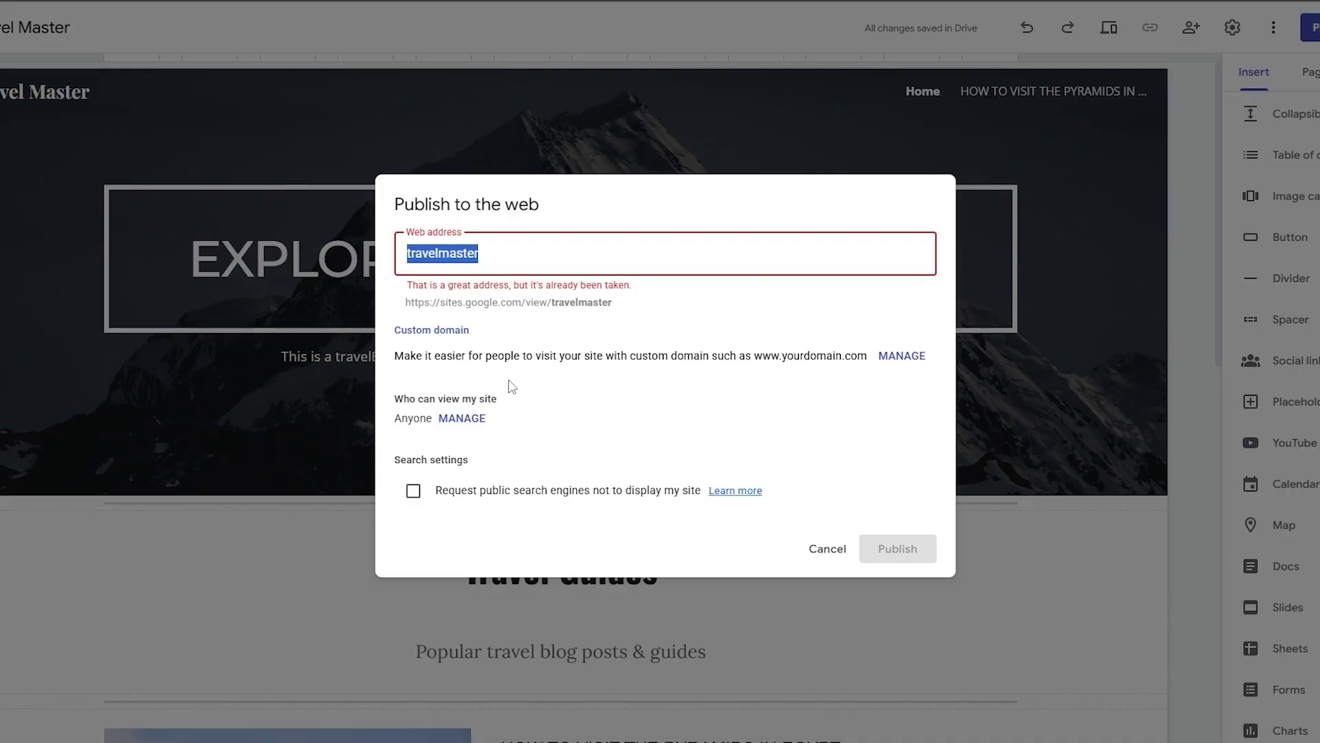
{"action": "type", "text": "explorediscovertravelwhatever"}
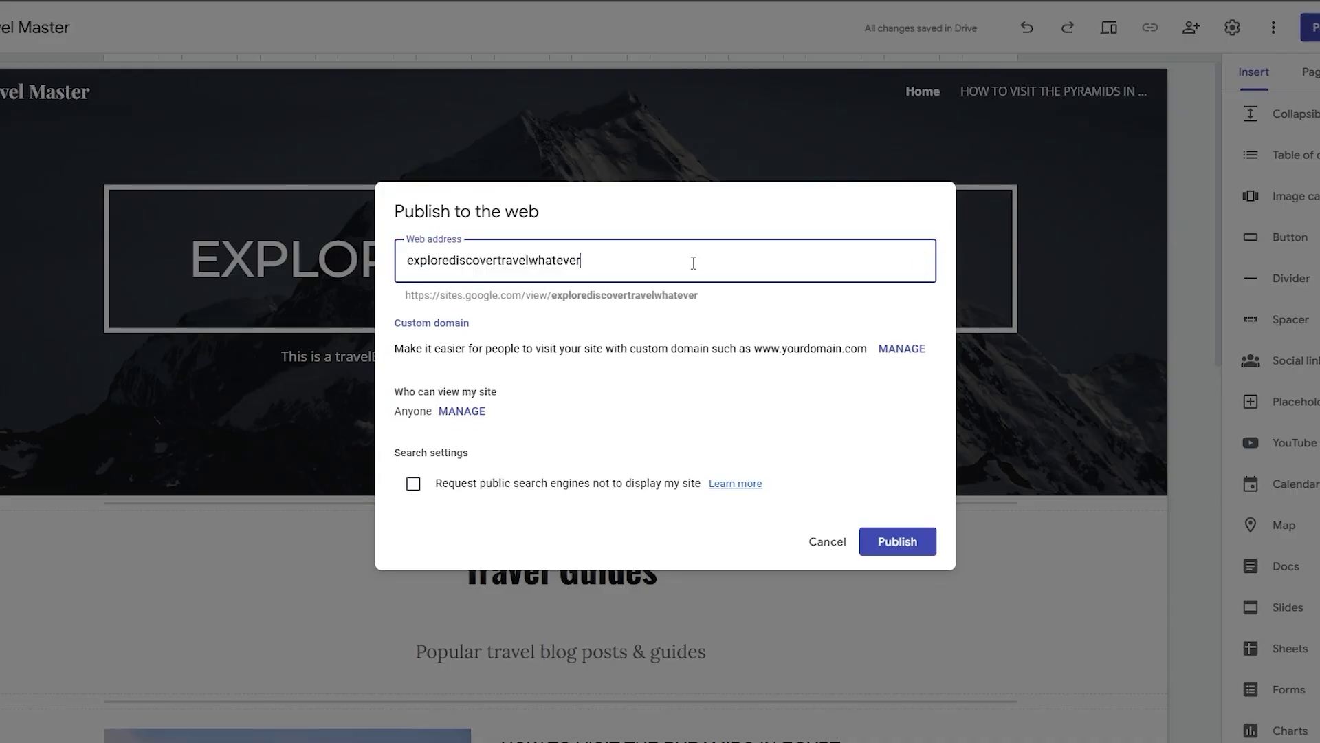
{"action": "left_click", "coordinate": [921, 544]}
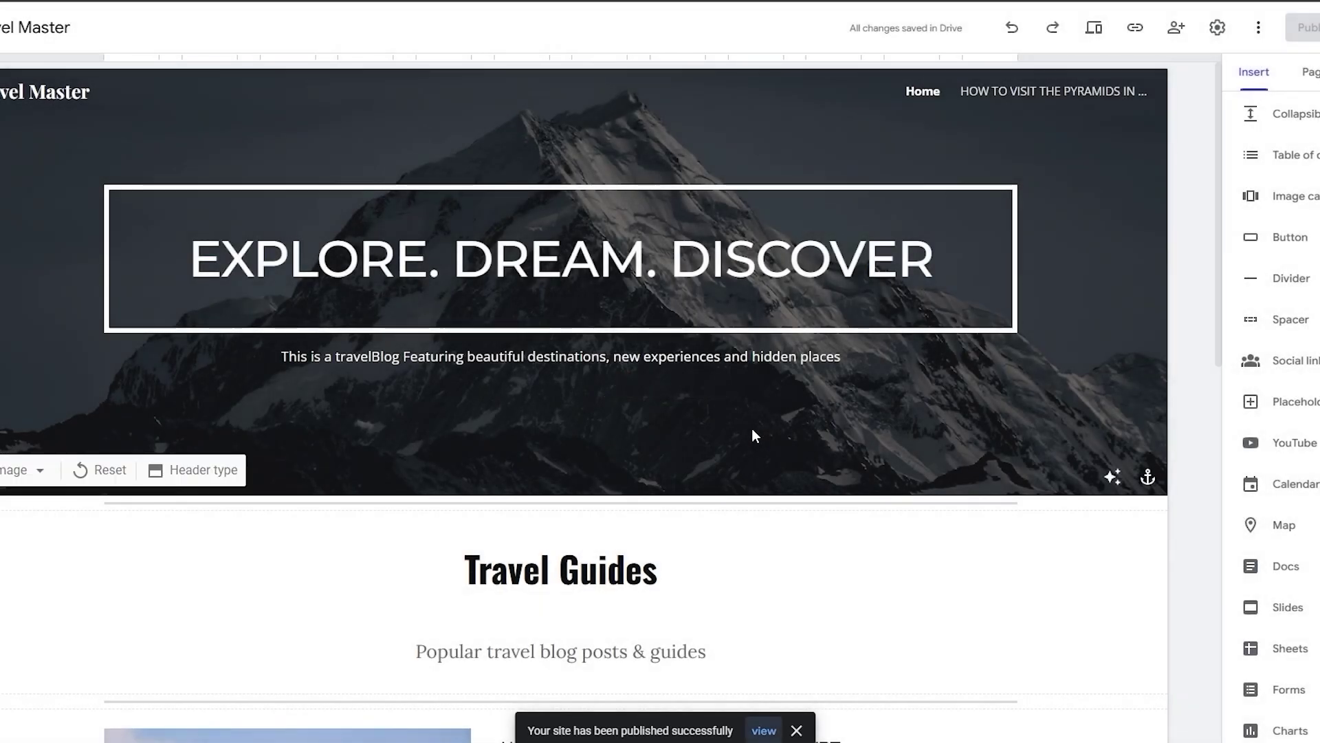
{"action": "left_click", "coordinate": [848, 728]}
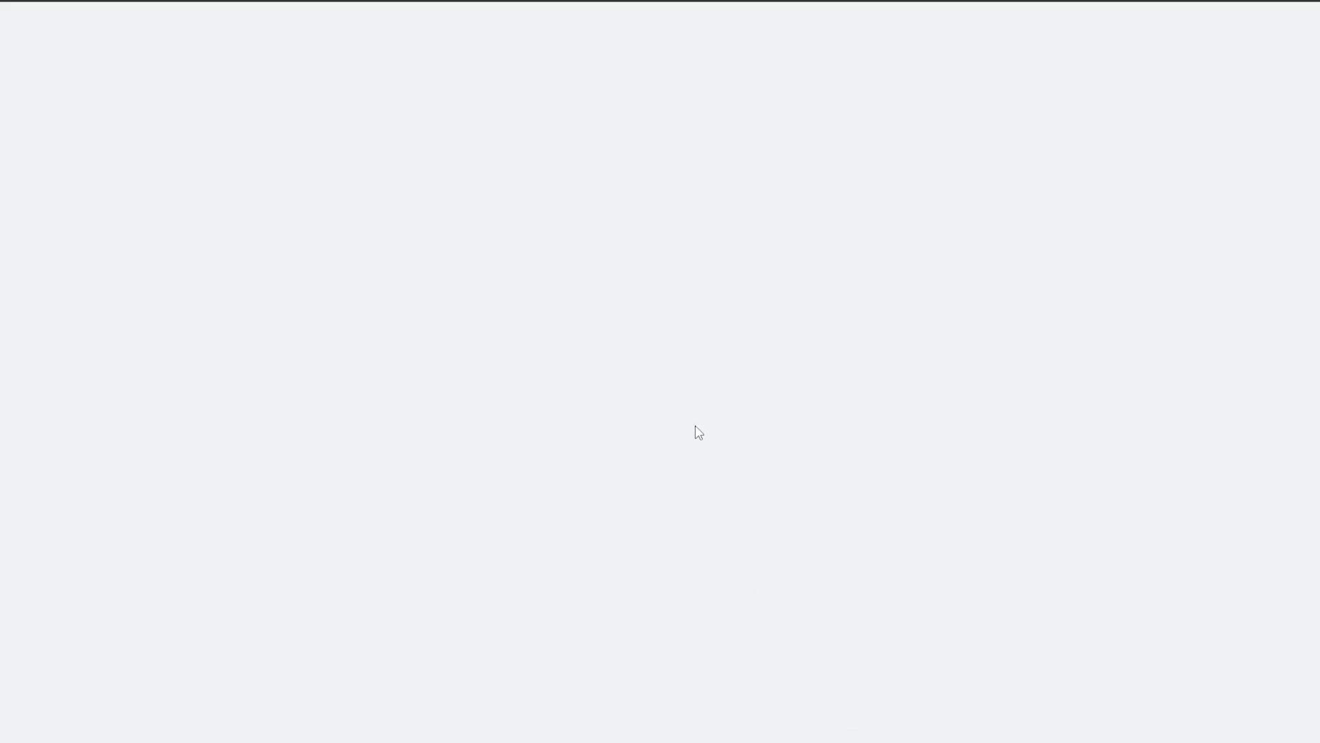
Open the Egypt pyramids post from the live home page and scroll through the 'How to Visit the Pyramids in Egypt' guide.
{"action": "scroll", "coordinate": [645, 273], "scroll_direction": "down", "scroll_amount": 5}
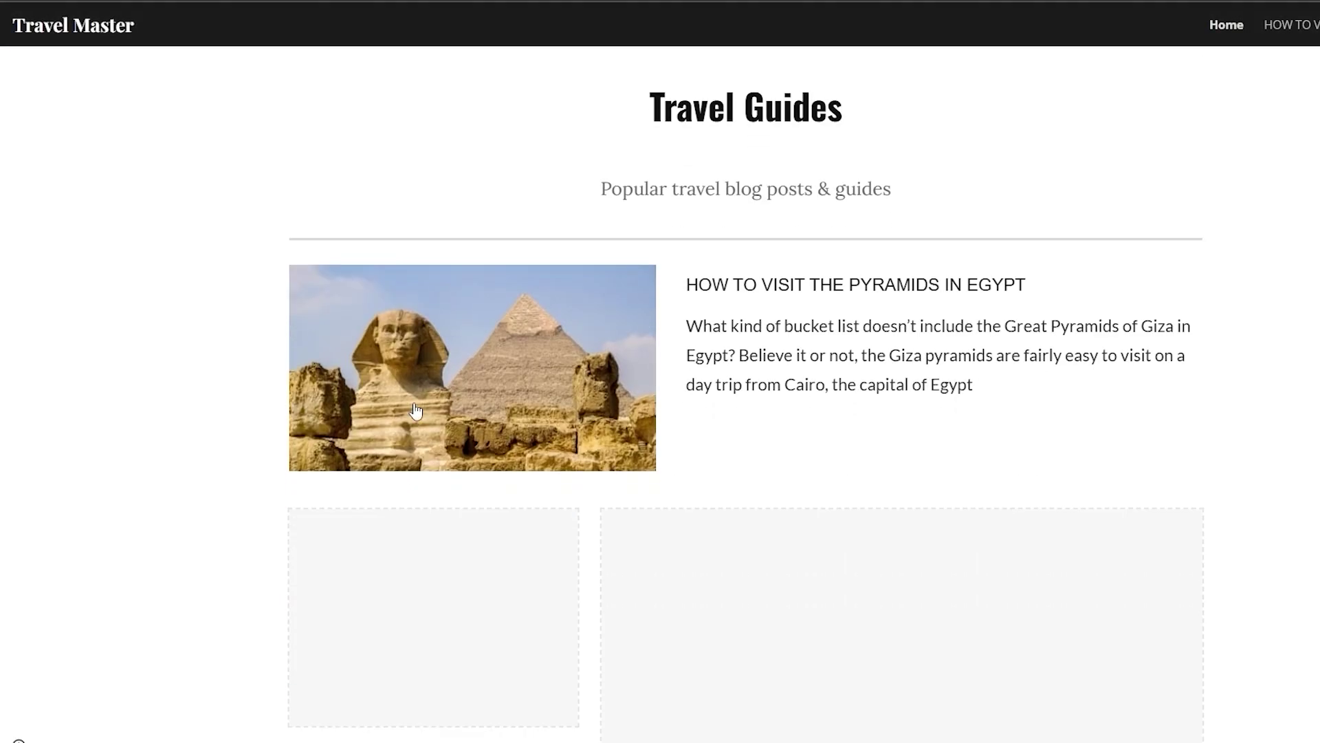
{"action": "left_click", "coordinate": [441, 388]}
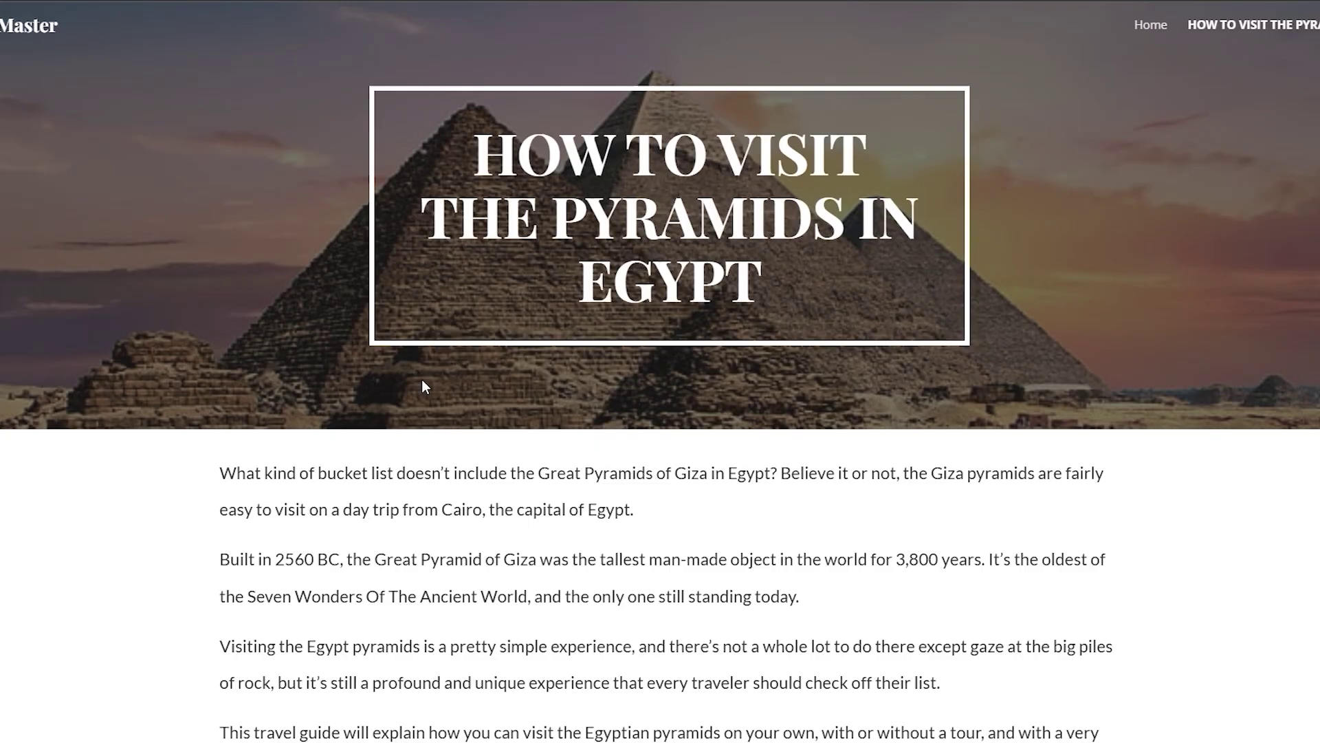
{"action": "scroll", "coordinate": [525, 383], "scroll_direction": "down", "scroll_amount": 10}
{"action": "scroll", "coordinate": [852, 489], "scroll_direction": "down", "scroll_amount": 2}
{"action": "scroll", "coordinate": [840, 460], "scroll_direction": "down", "scroll_amount": 10}
{"action": "scroll", "coordinate": [841, 459], "scroll_direction": "up", "scroll_amount": 12}
{"action": "scroll", "coordinate": [400, 476], "scroll_direction": "down", "scroll_amount": 11}
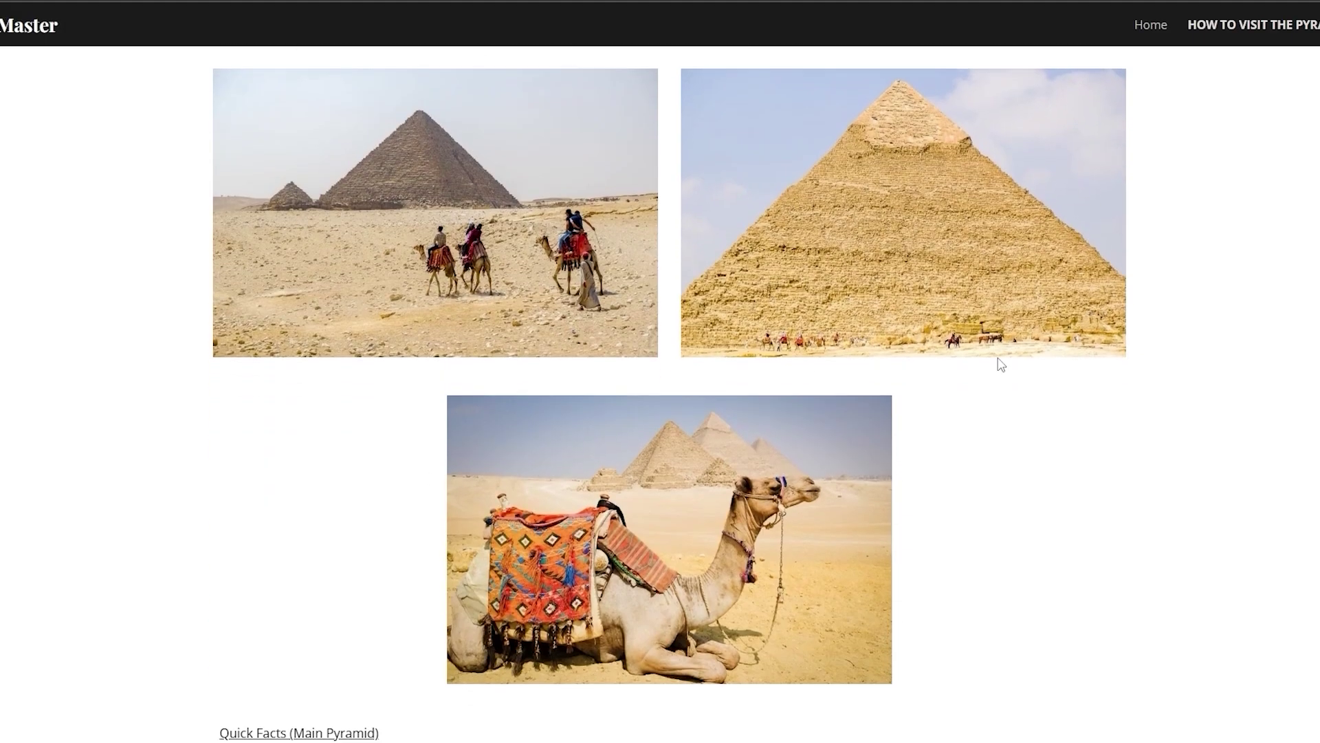
{"action": "scroll", "coordinate": [579, 444], "scroll_direction": "up", "scroll_amount": 11}
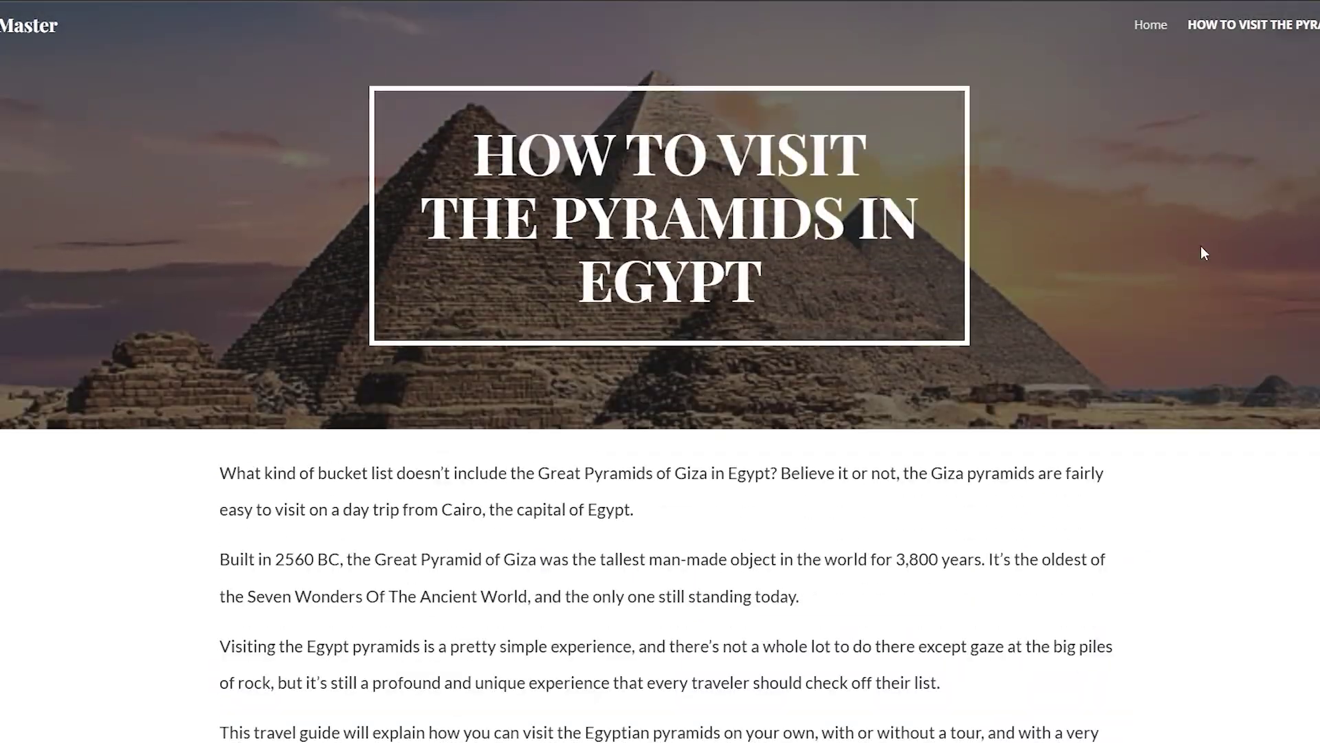
{"action": "scroll", "coordinate": [1204, 253], "scroll_direction": "down", "scroll_amount": 10}
{"action": "scroll", "coordinate": [911, 252], "scroll_direction": "up", "scroll_amount": 11}
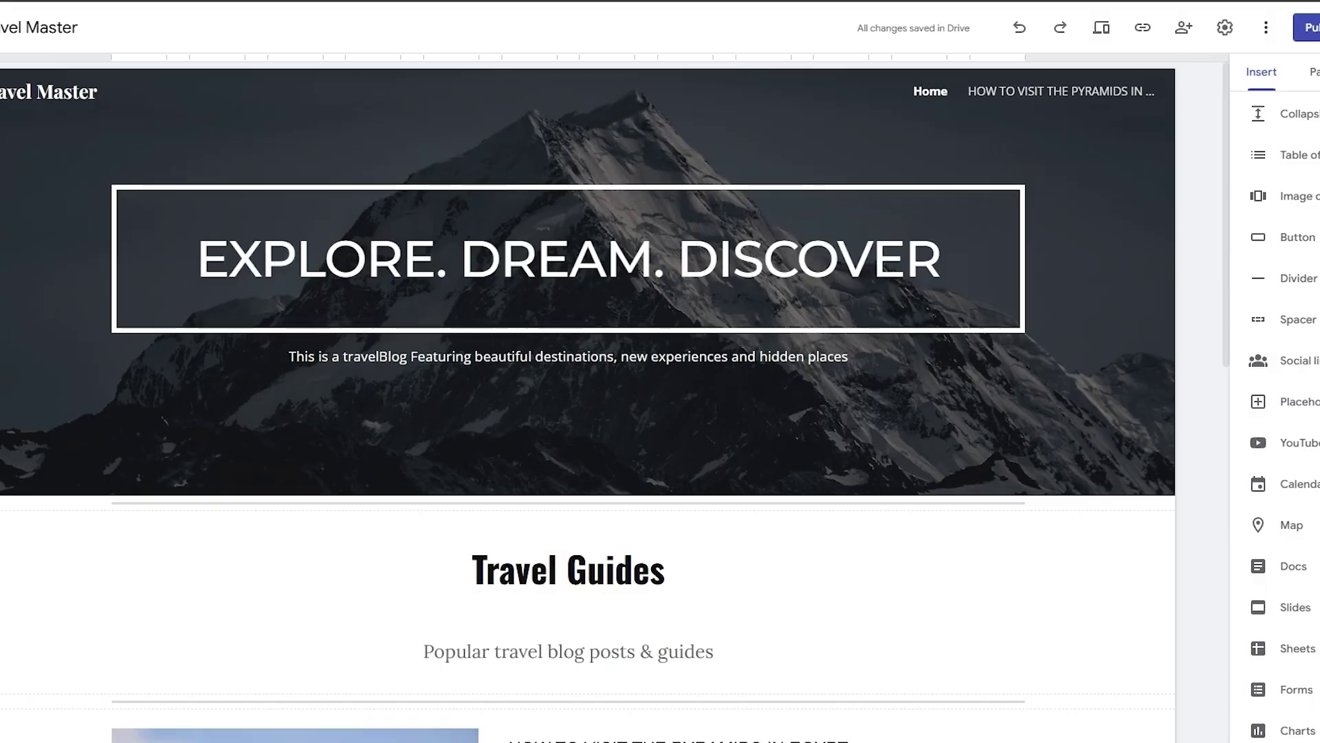
{"action": "scroll", "coordinate": [571, 344], "scroll_direction": "down", "scroll_amount": 4}
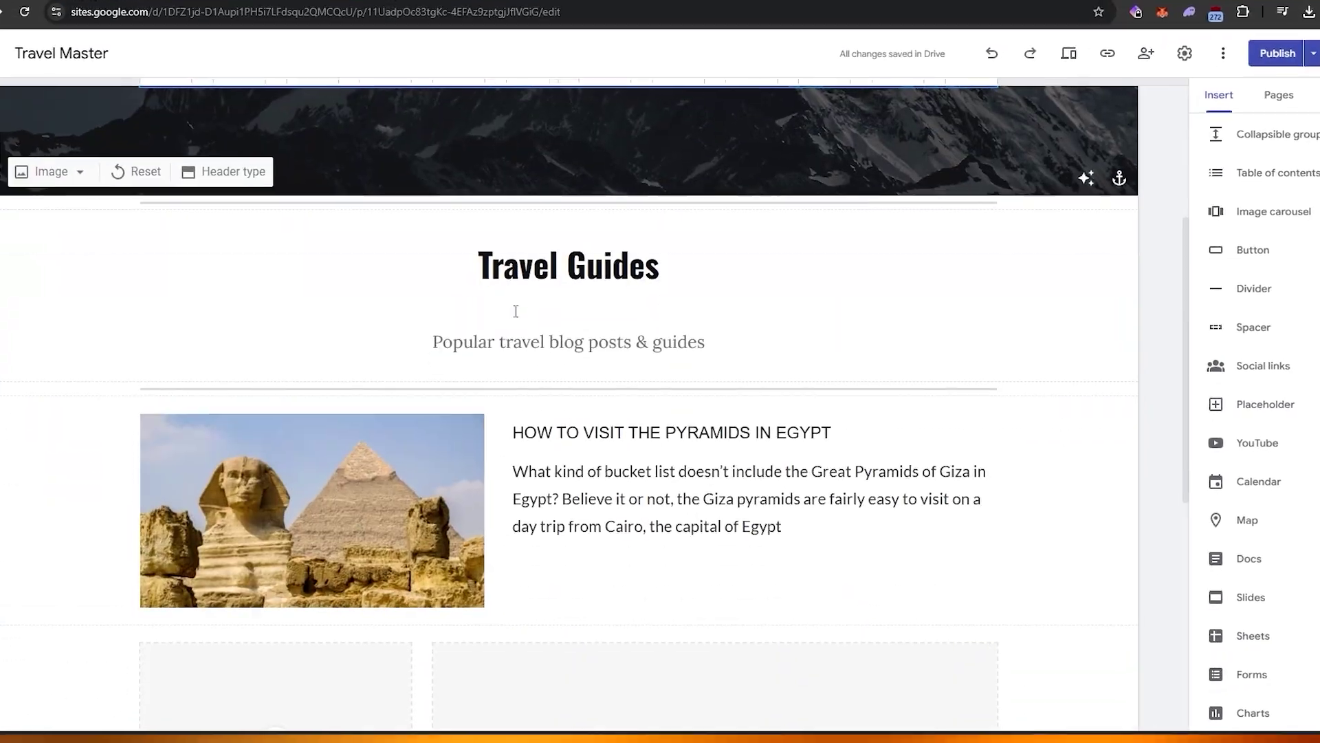